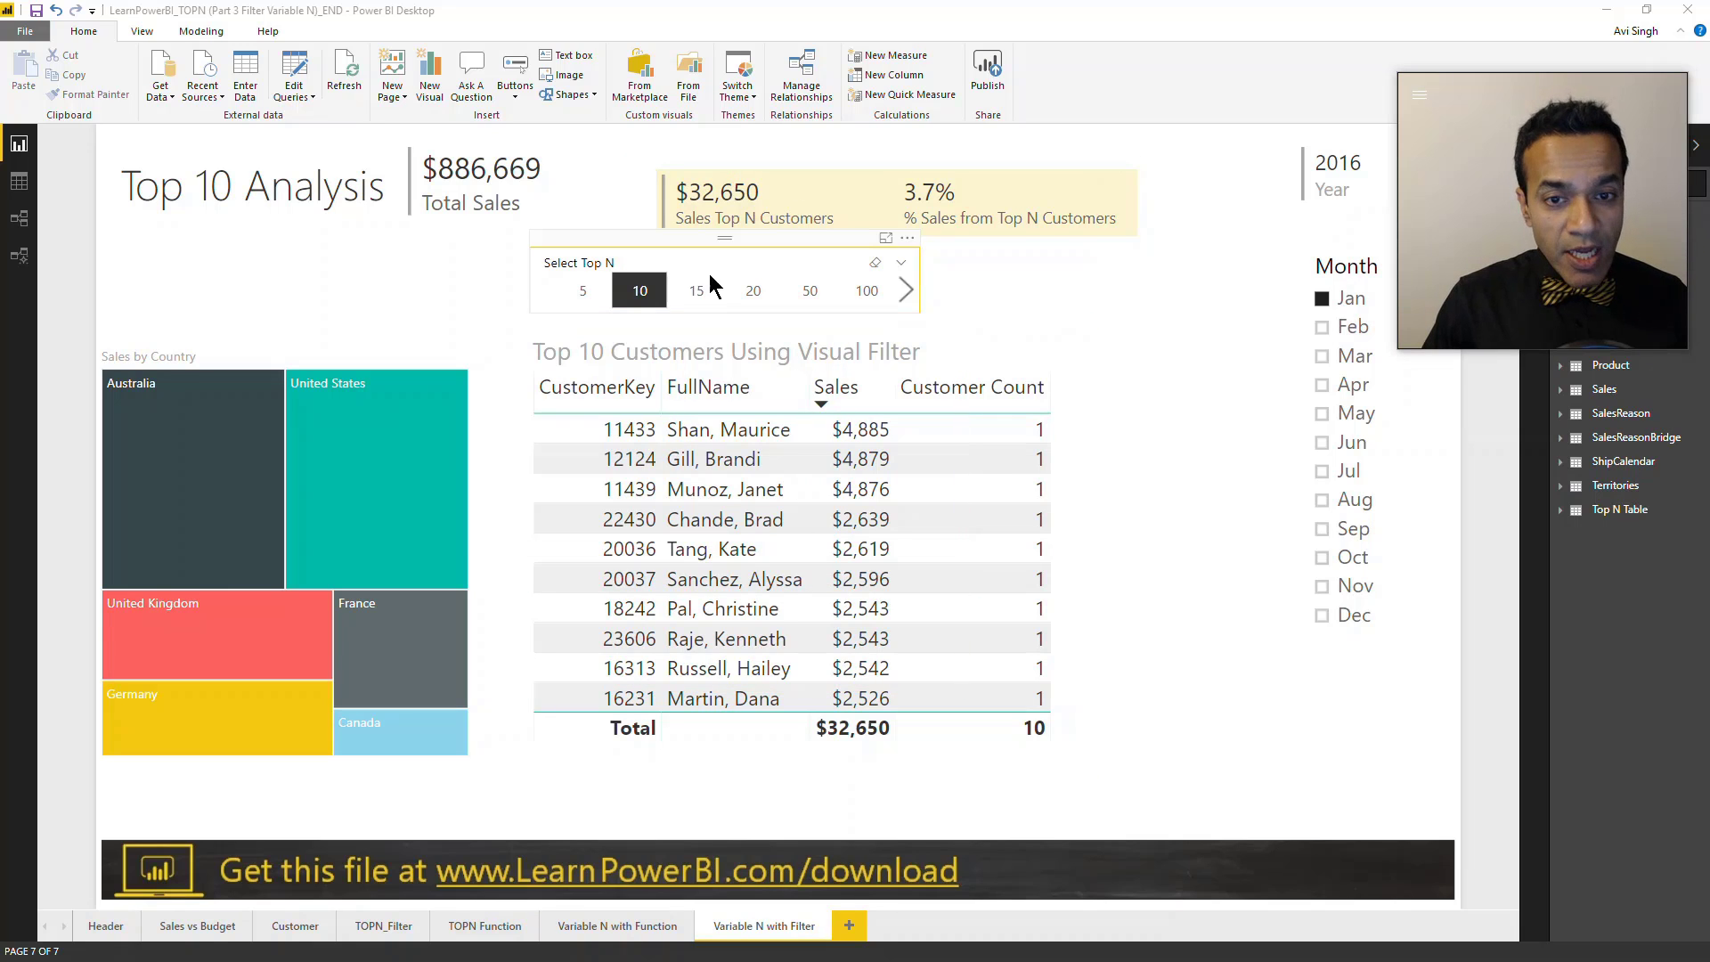
Switch the Select Top N slicer to 50, then 100, then back to 10.
click(808, 291)
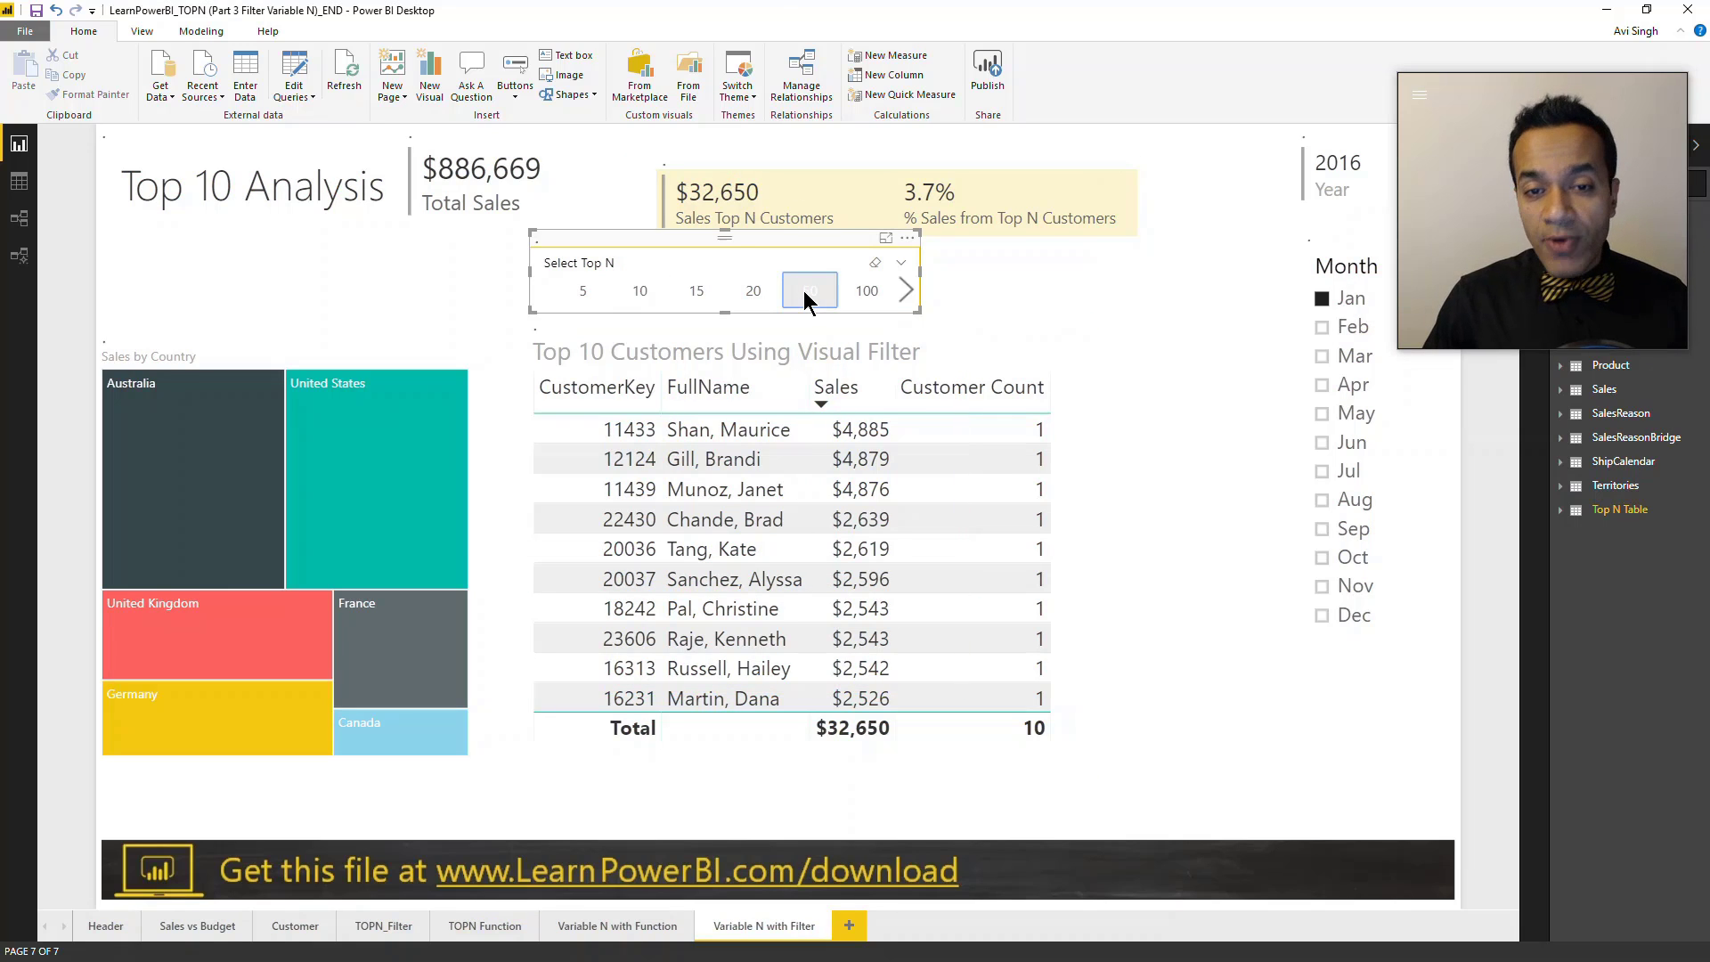
click(878, 291)
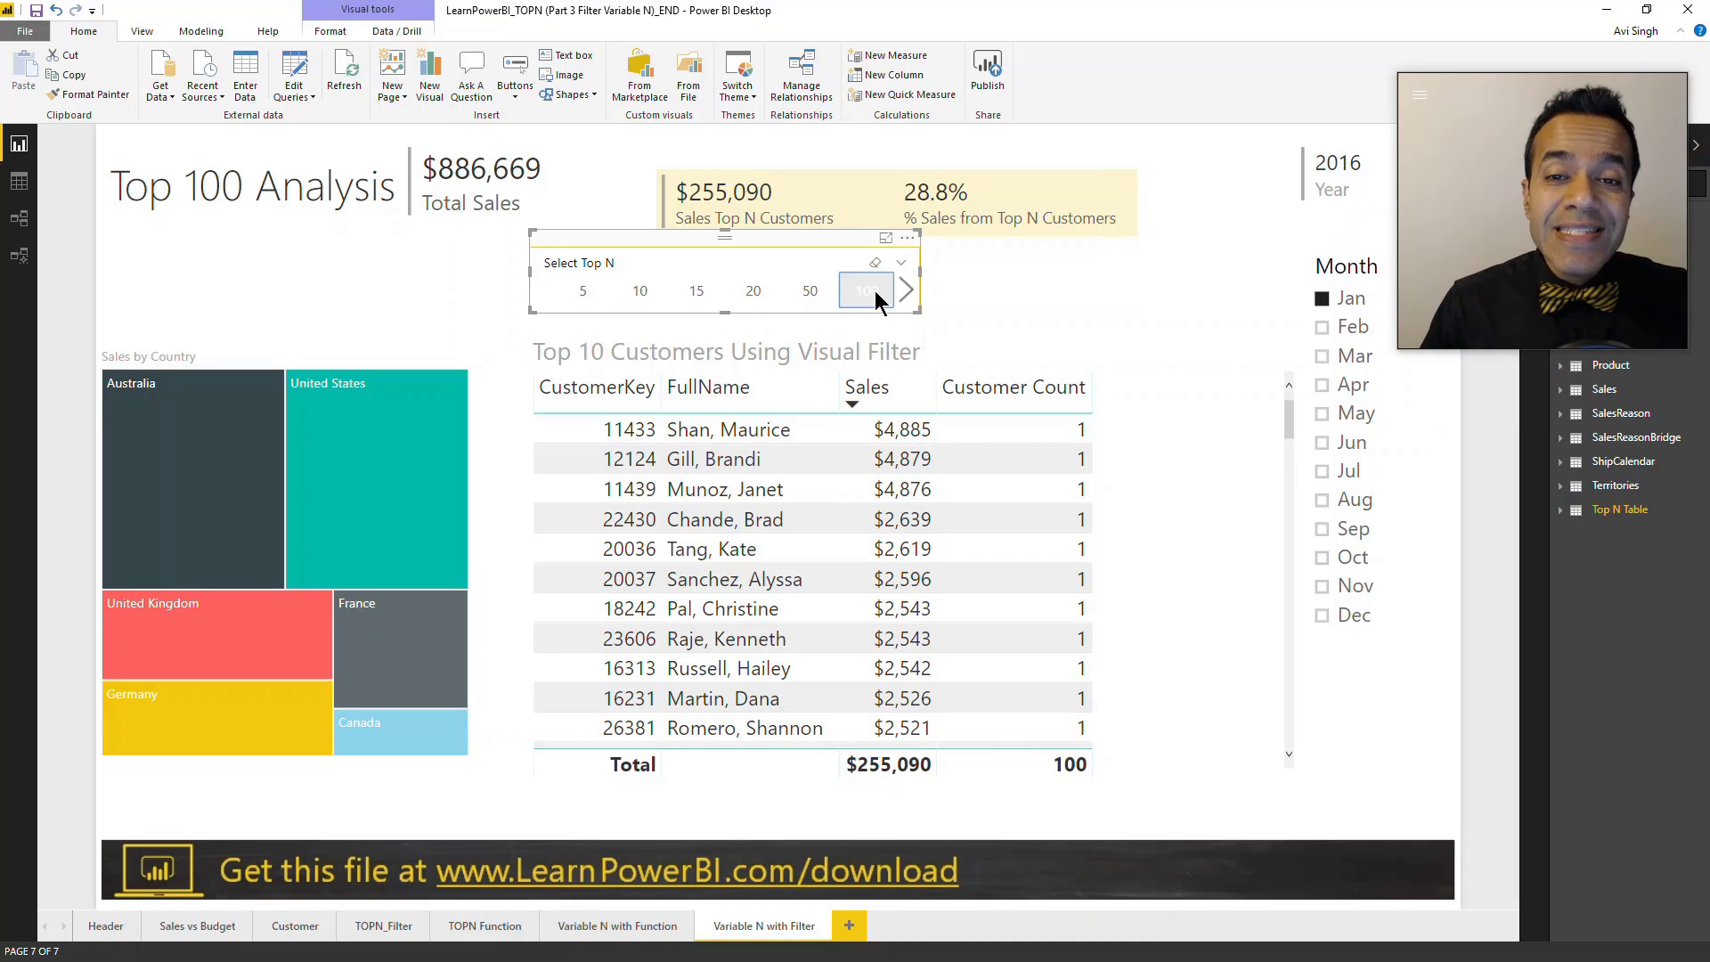
click(639, 291)
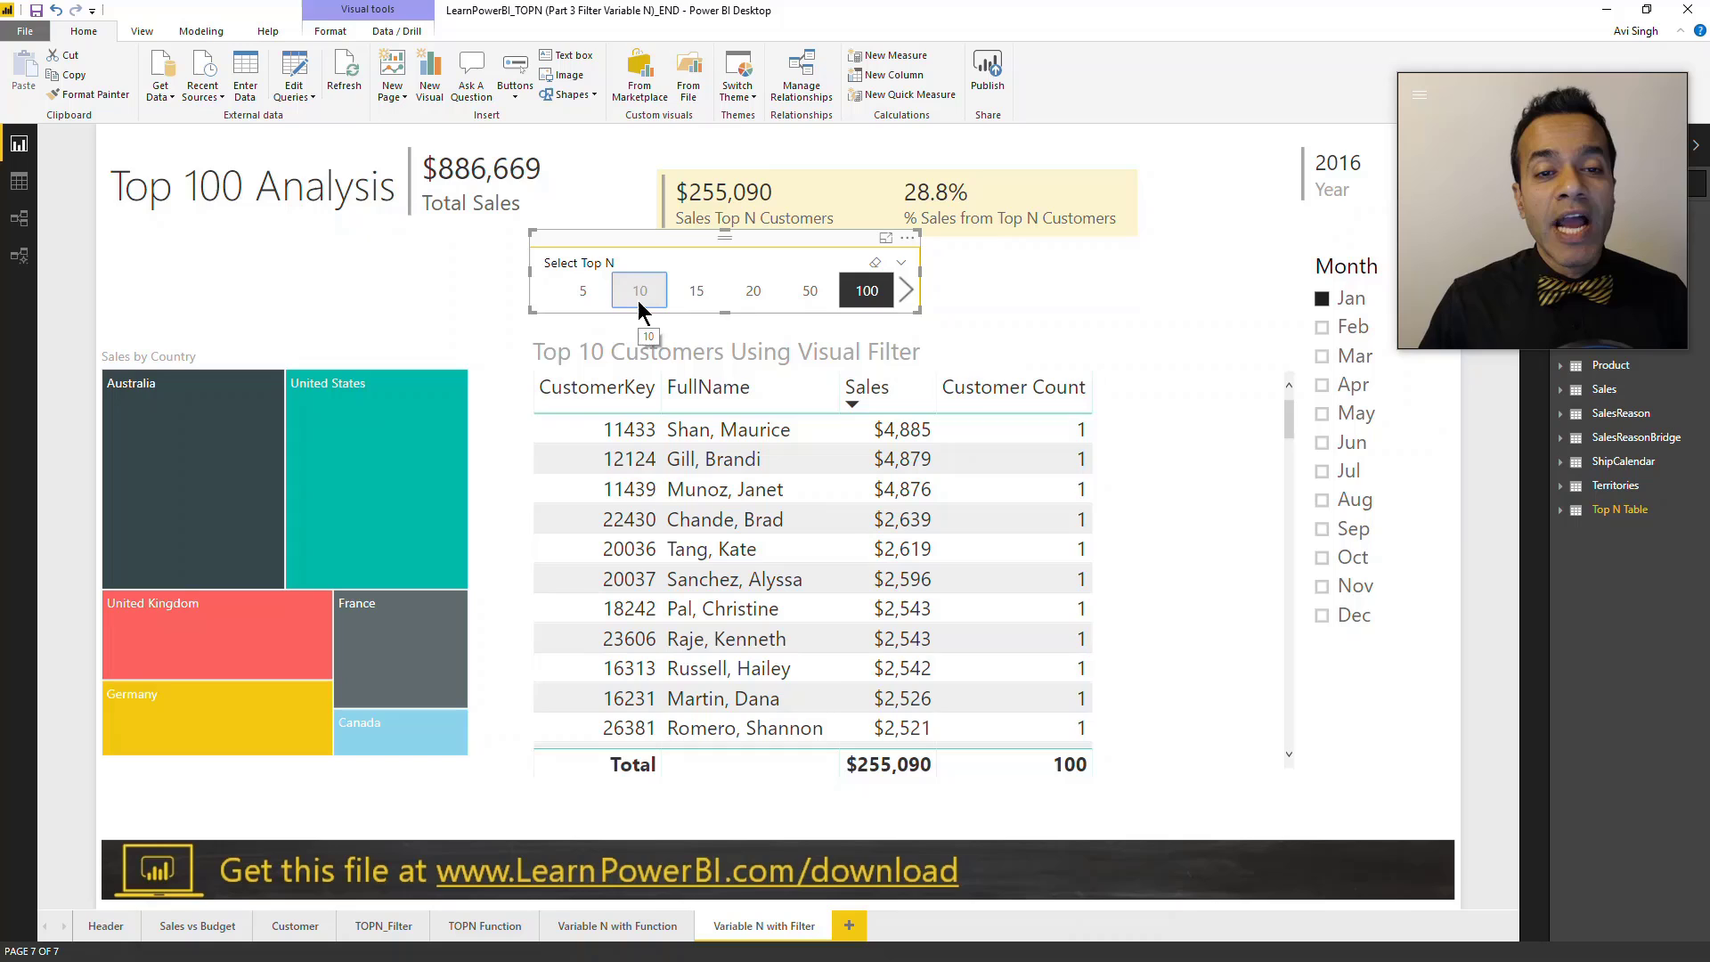
Filter the report to Australia and United States in the treemap, then to February.
click(201, 517)
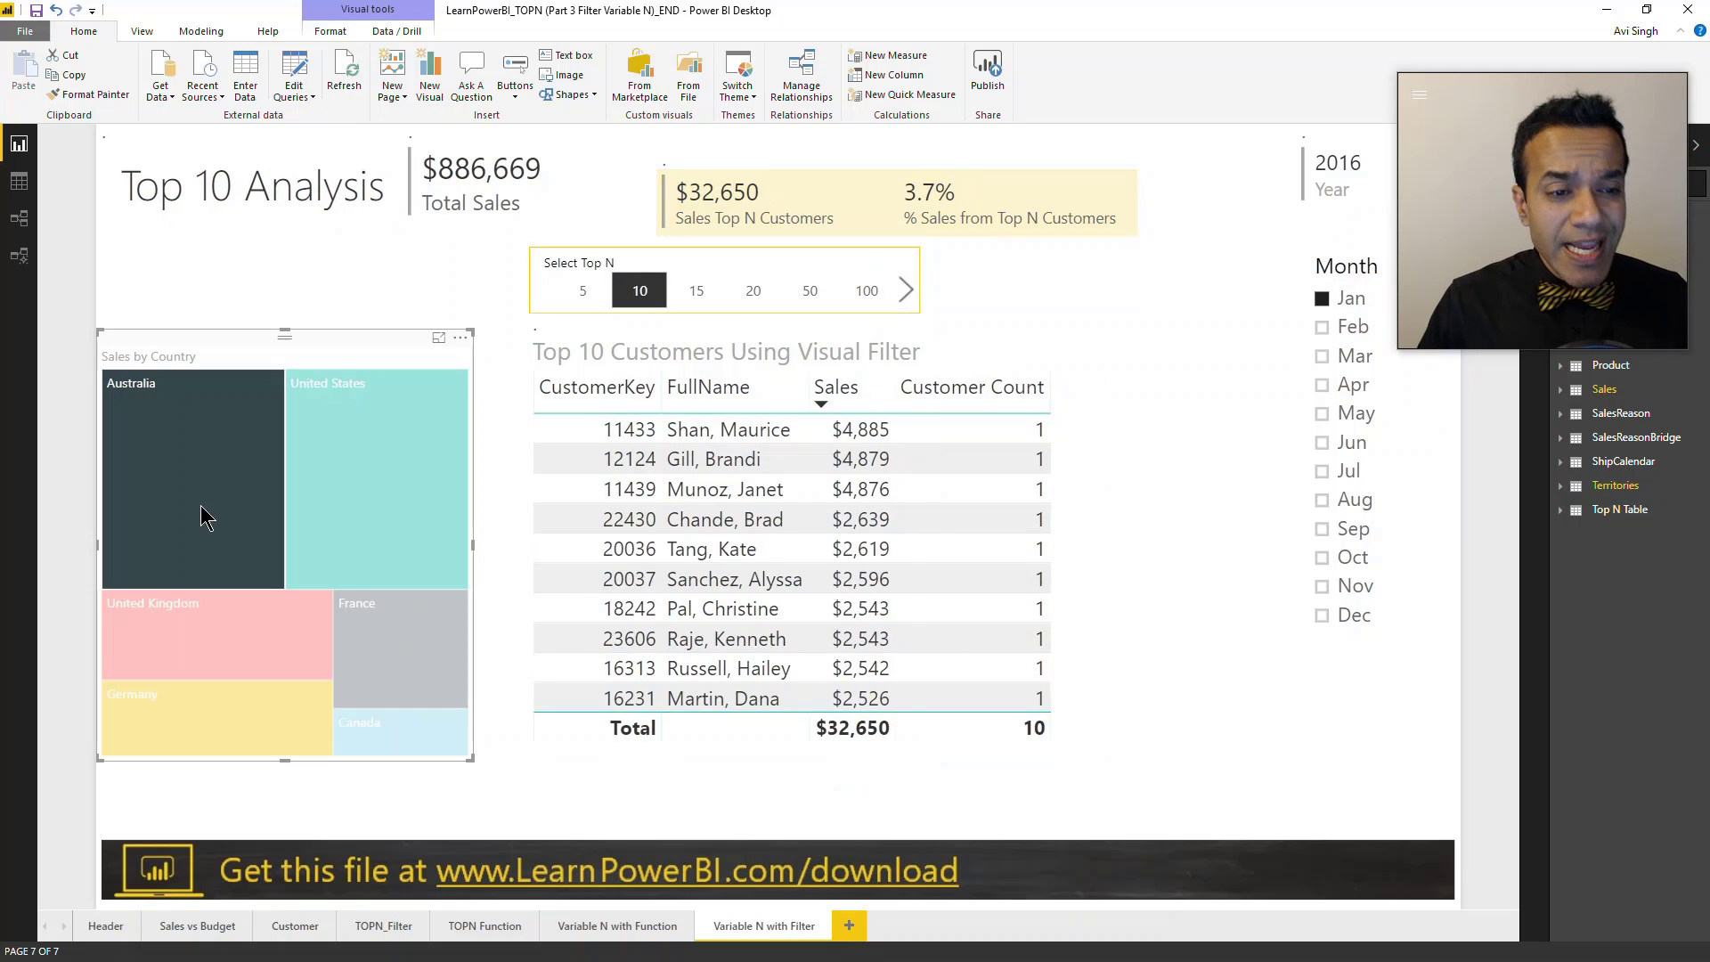
click(356, 507)
click(1348, 326)
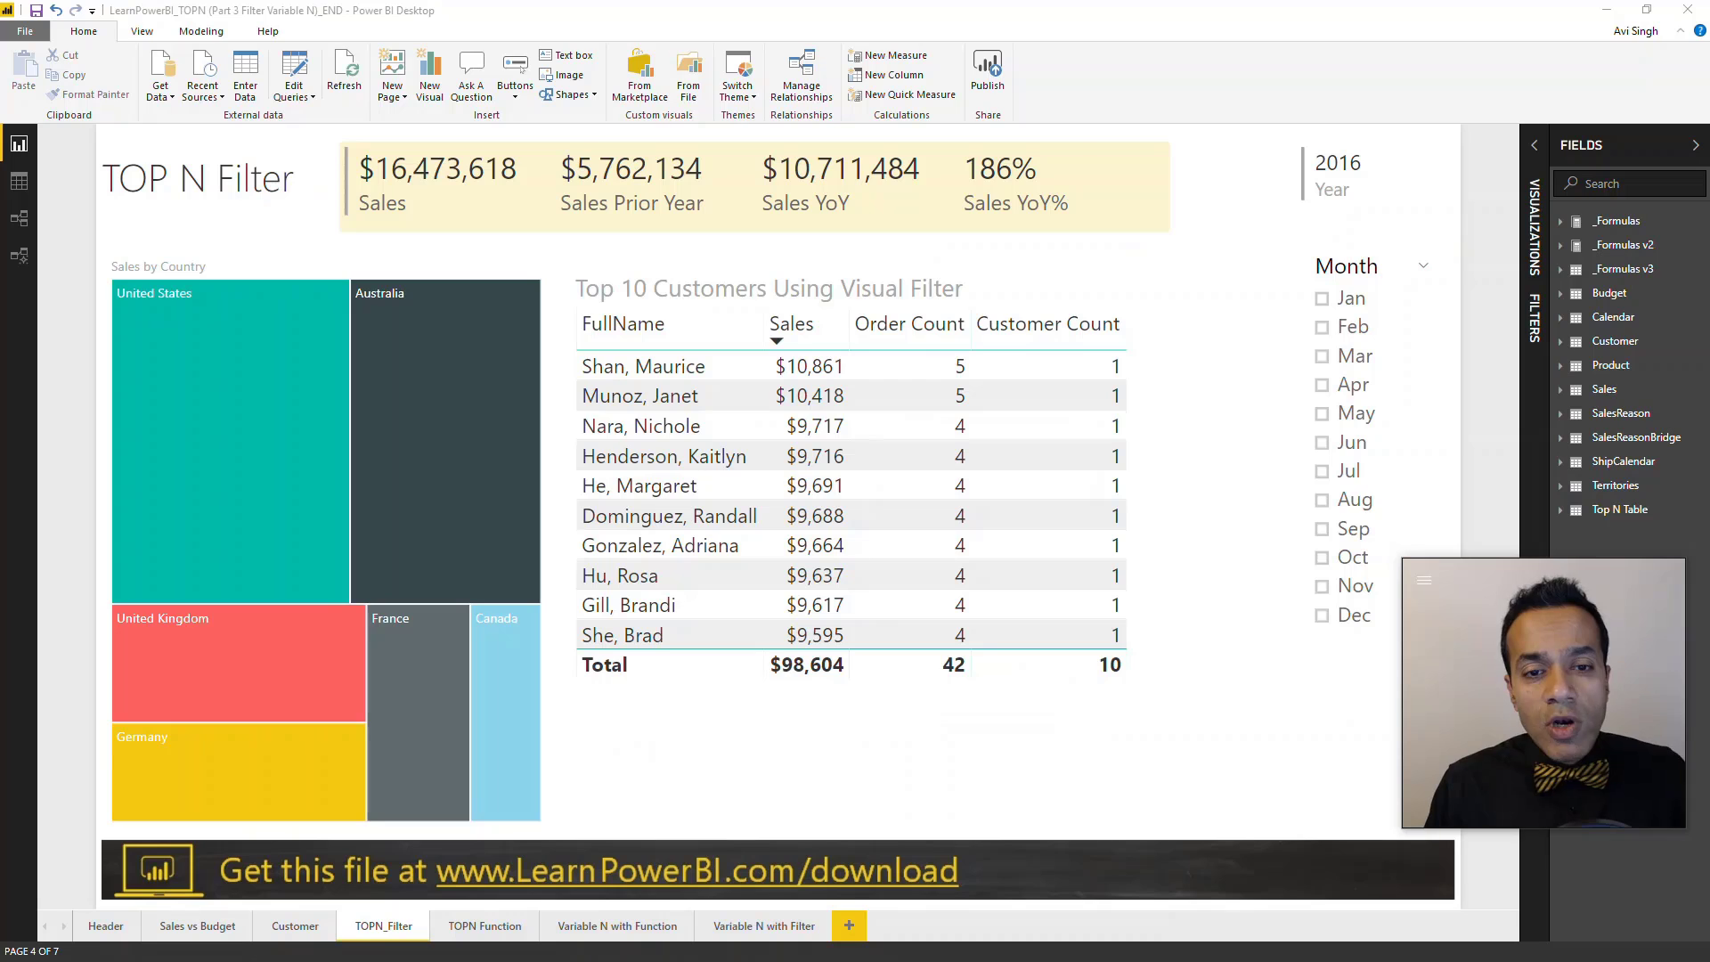
mouse_move(1003, 280)
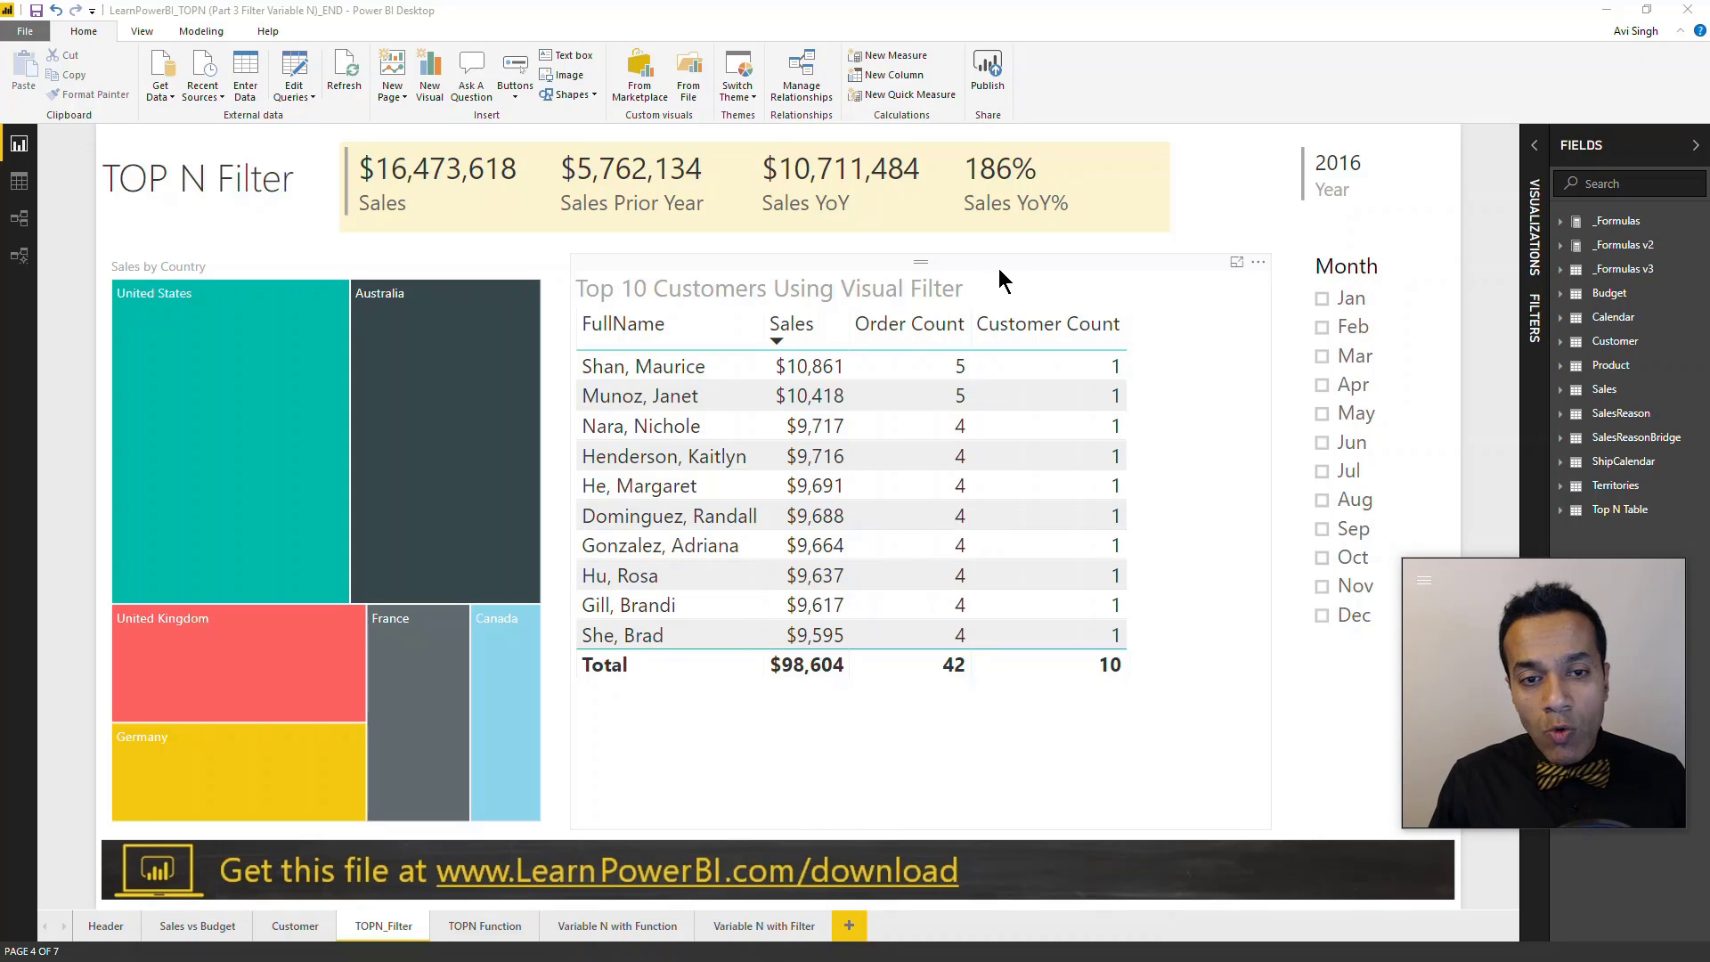
Select the Top 10 Customers table and go to the TOPN Function page.
click(789, 275)
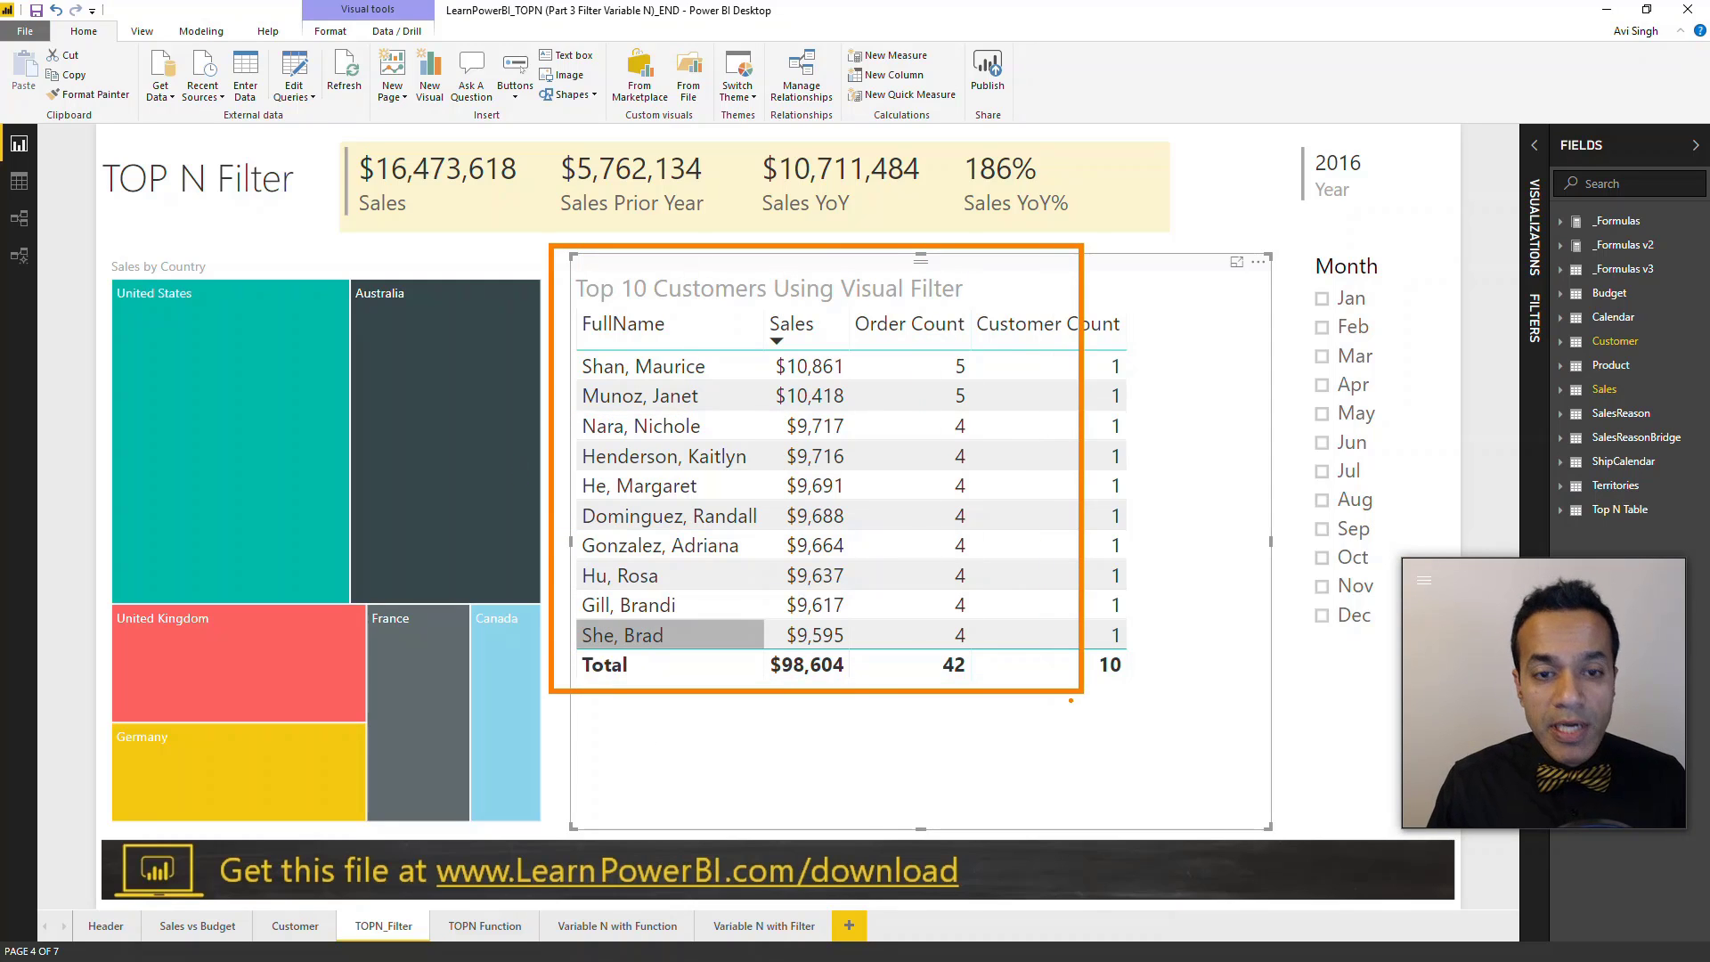
click(484, 926)
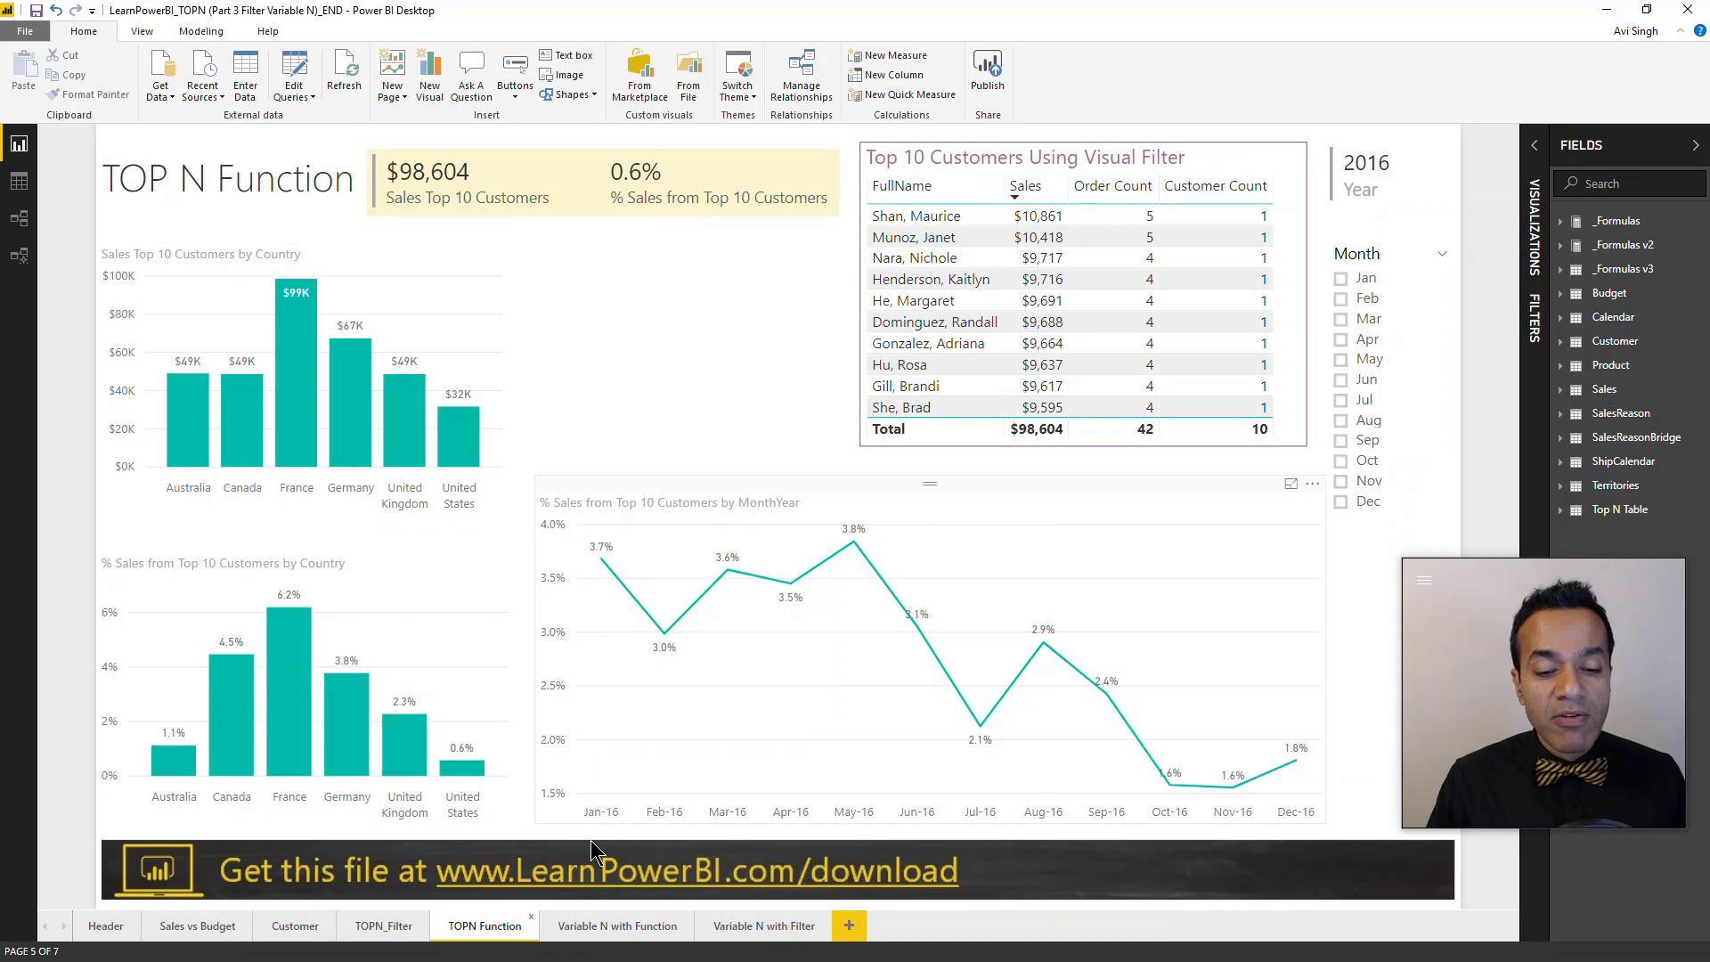
On Variable N with Function, set Top N to 50, then 100, then return to TOPN_Filter.
click(603, 926)
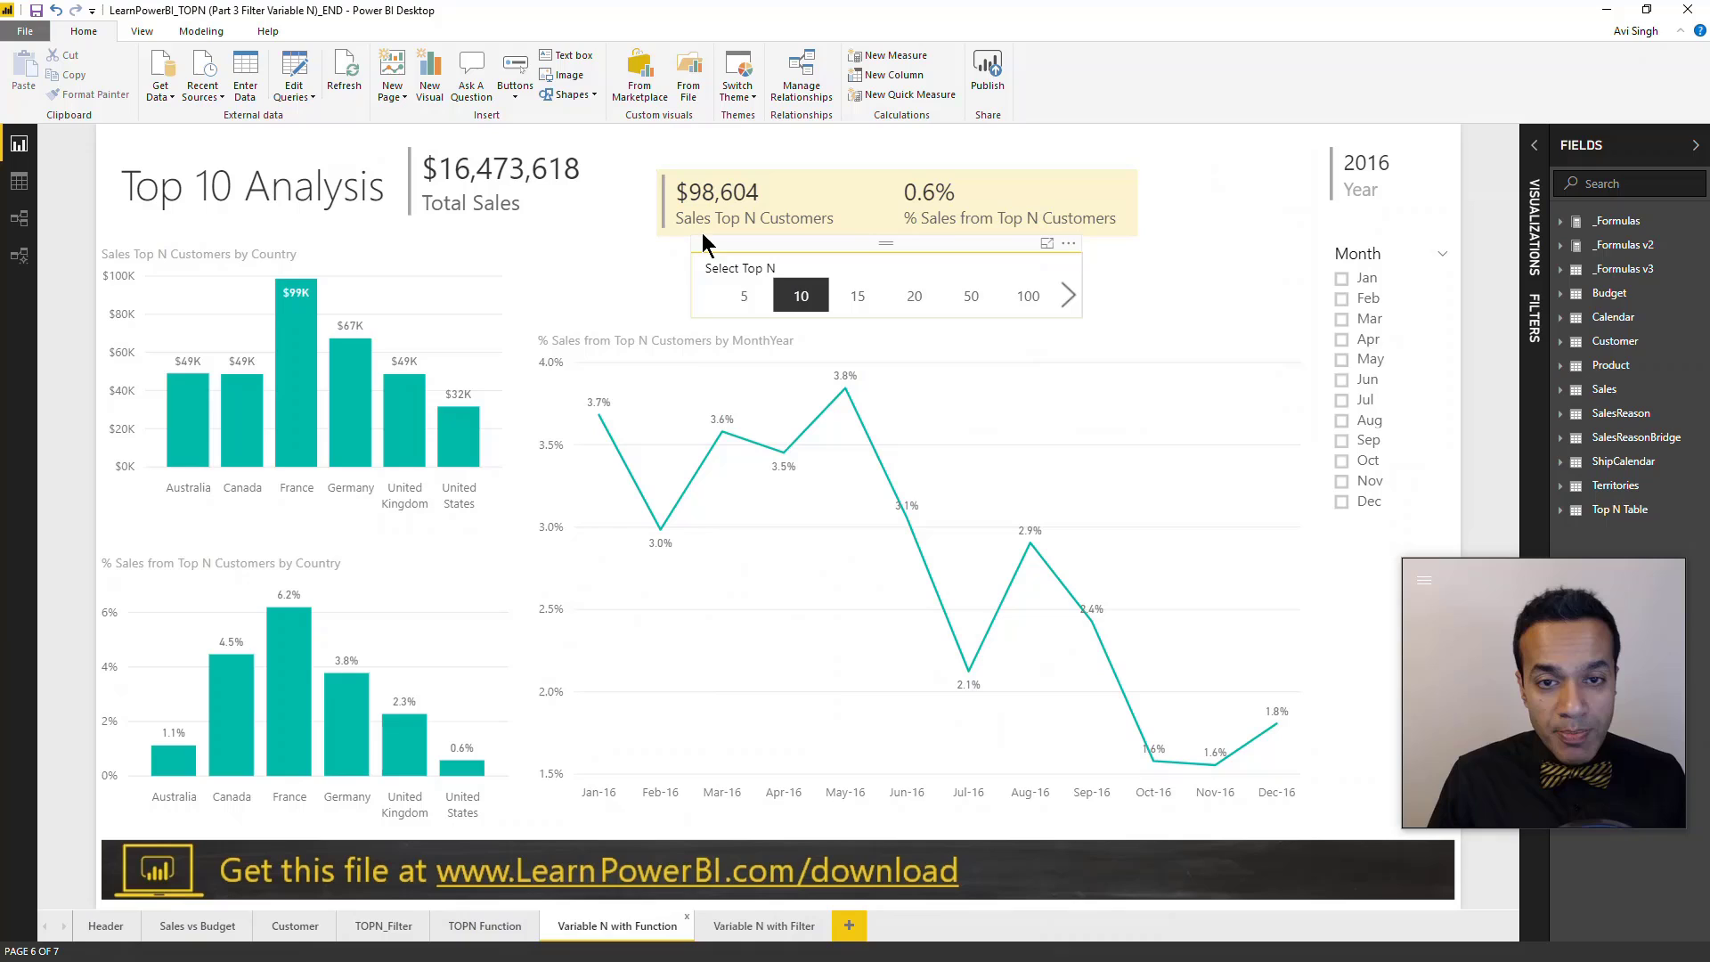
click(972, 297)
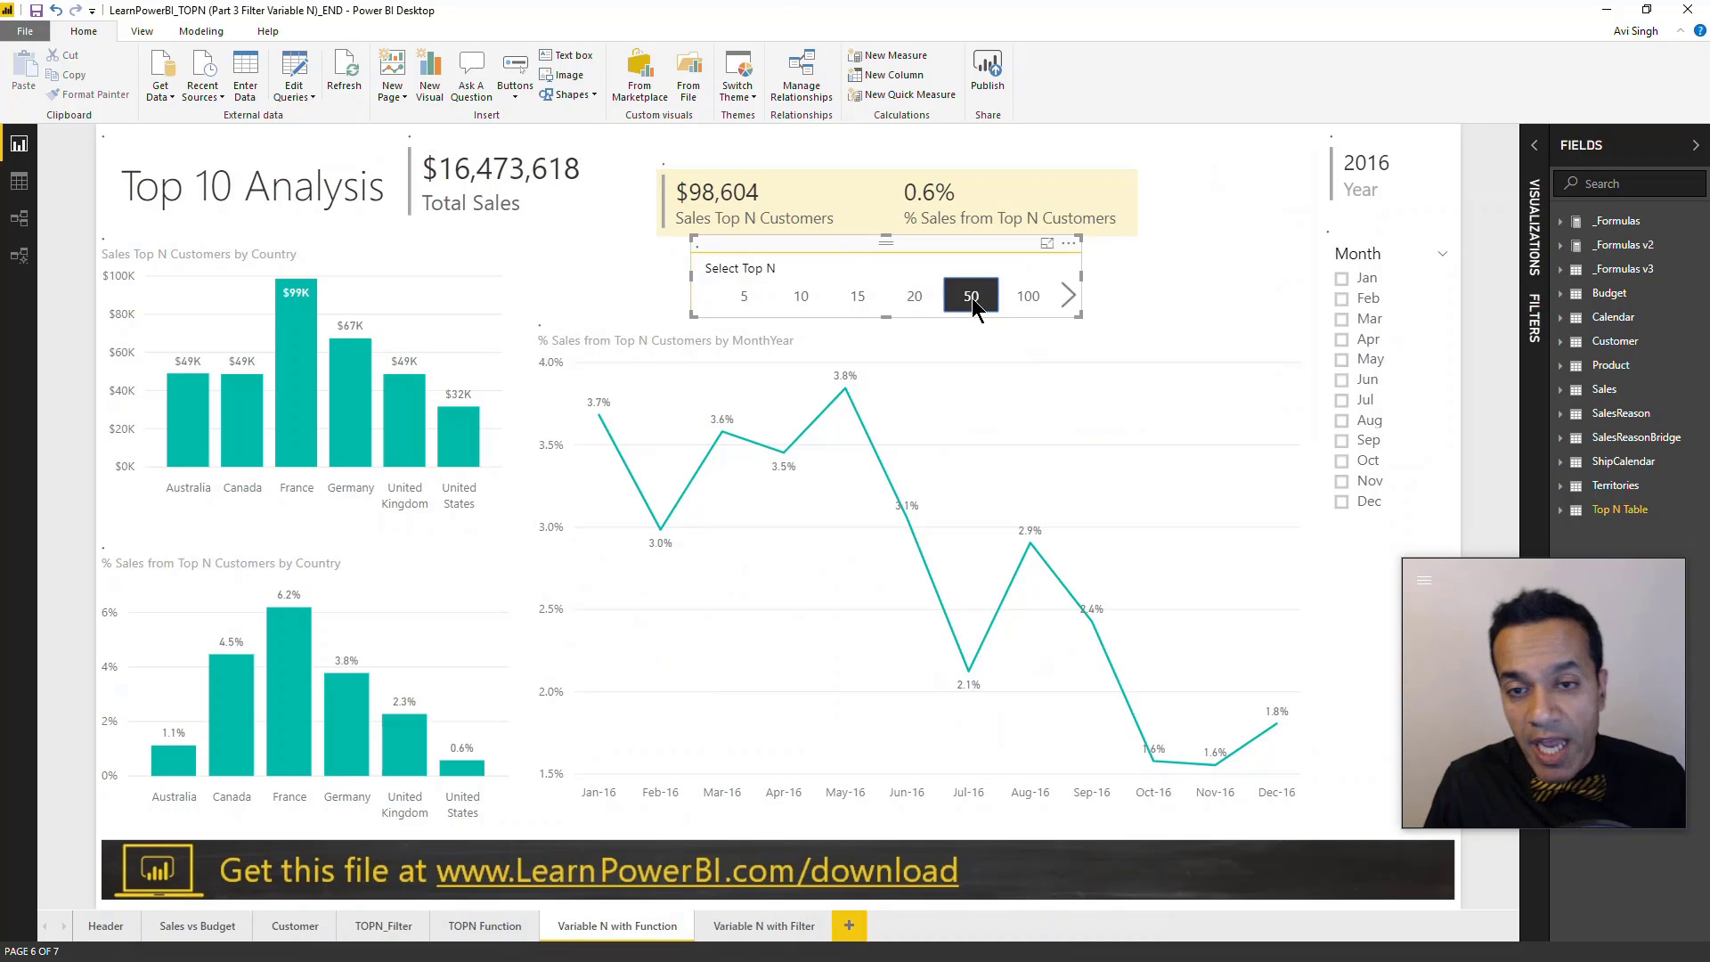
click(1023, 297)
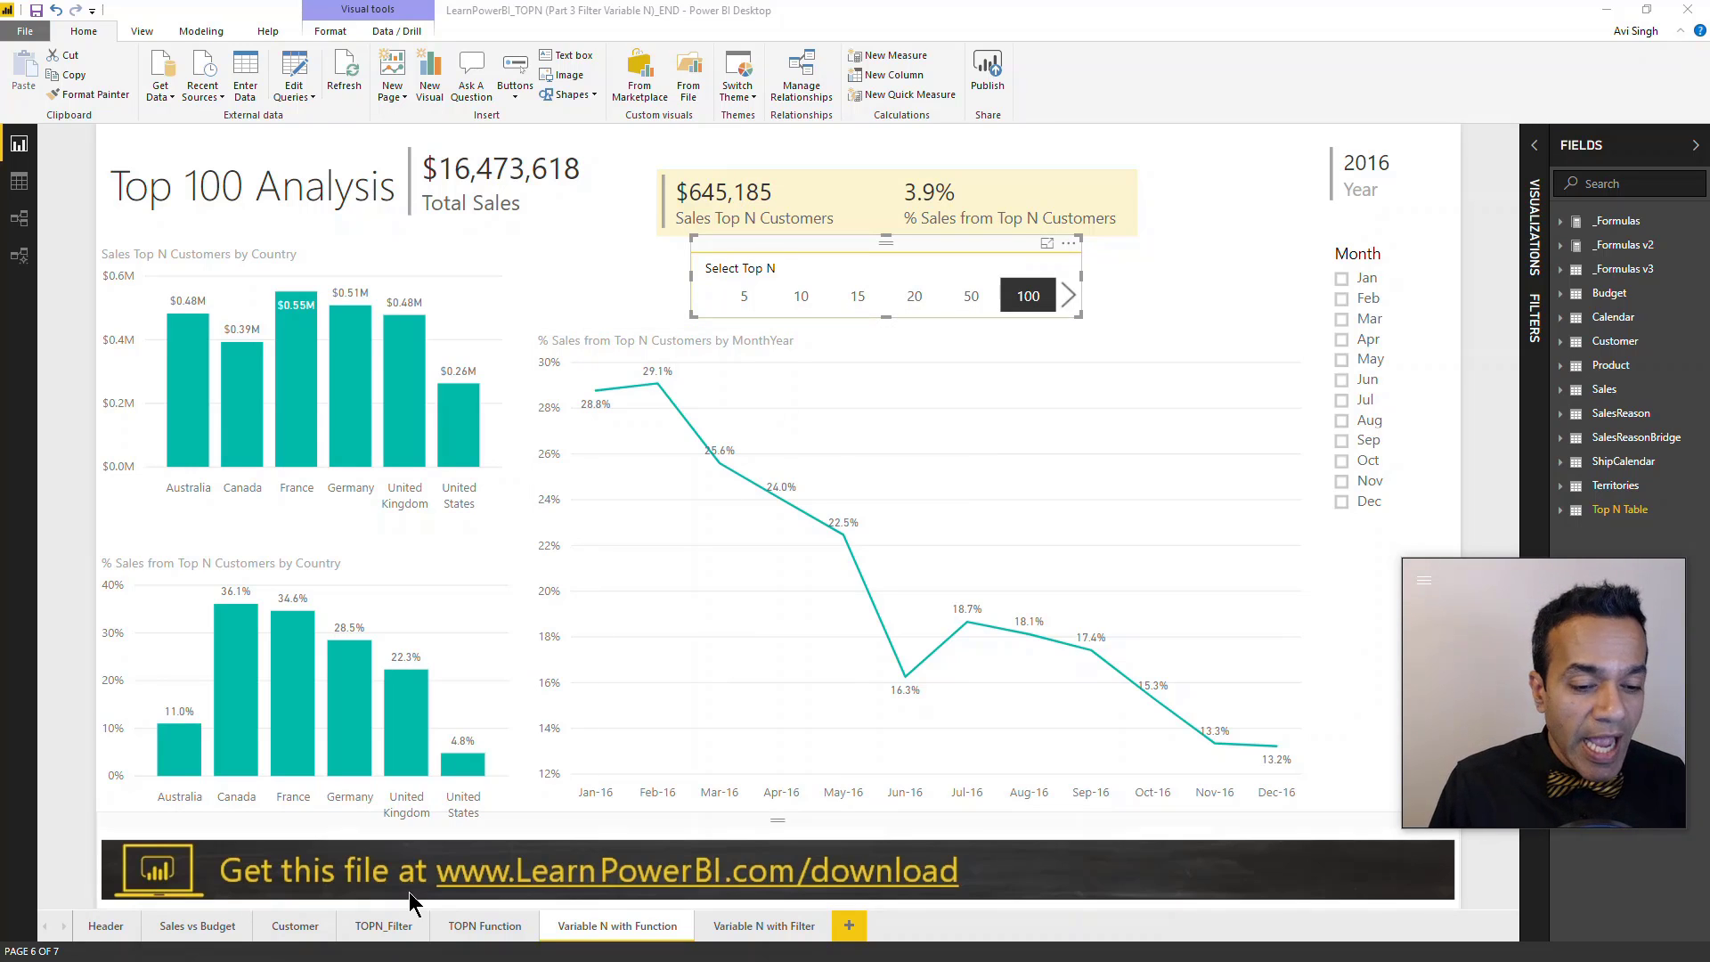
click(384, 926)
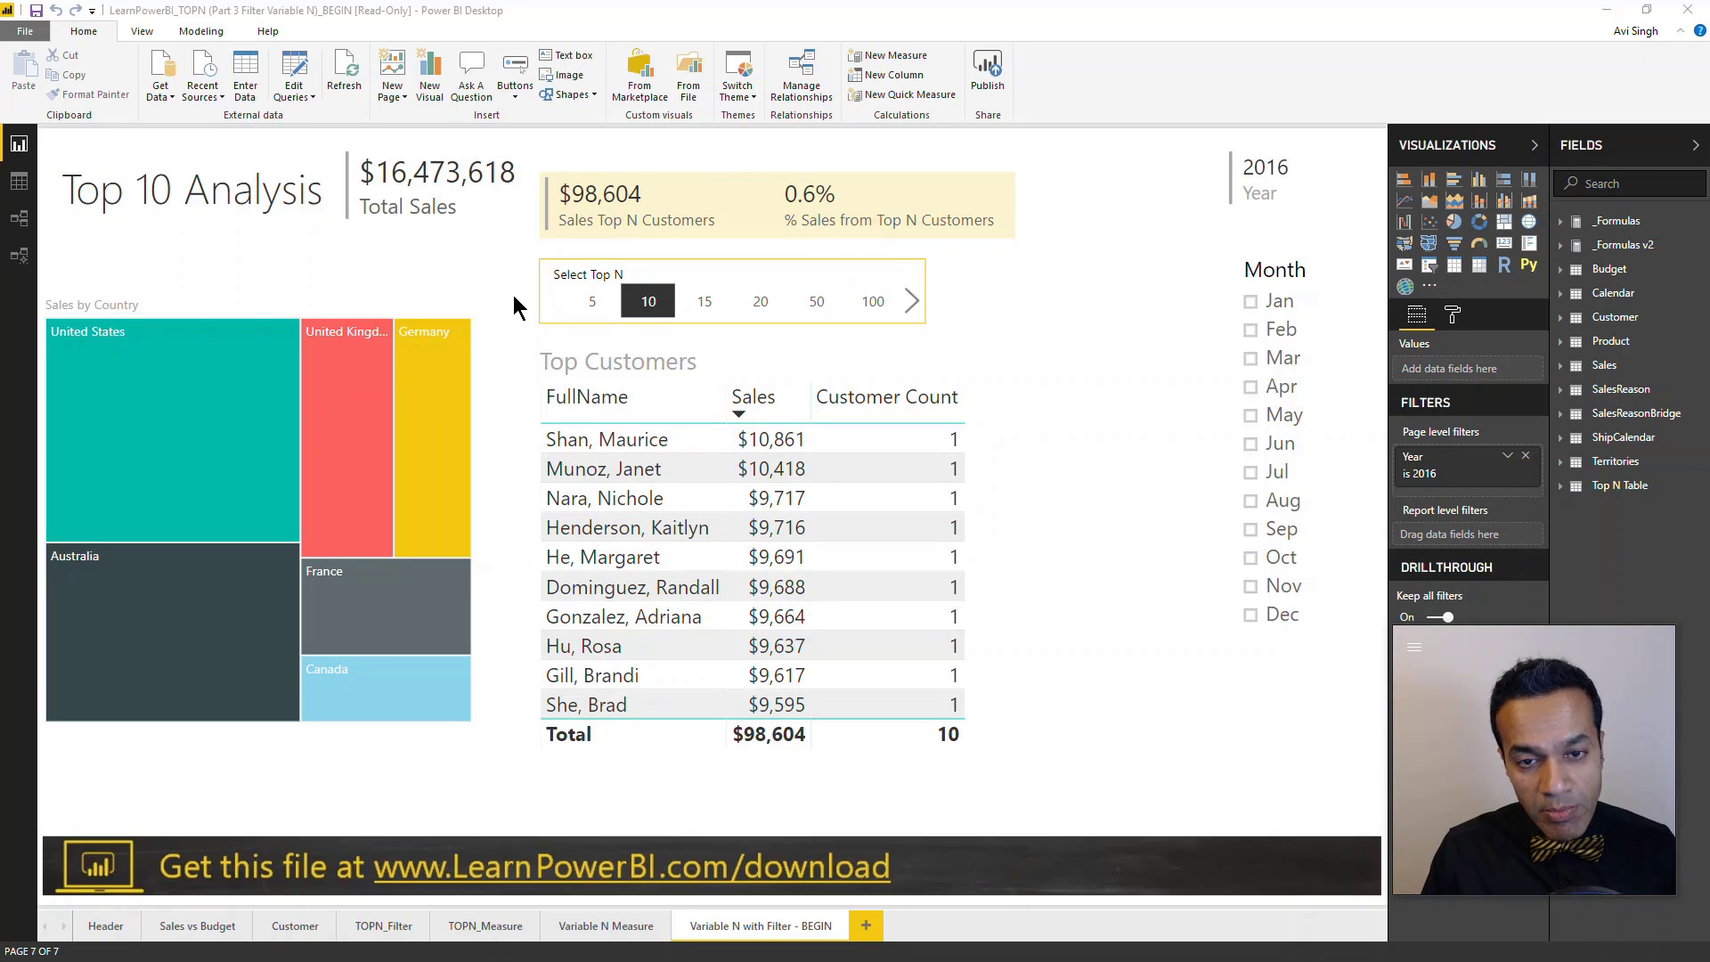
mouse_move(733, 288)
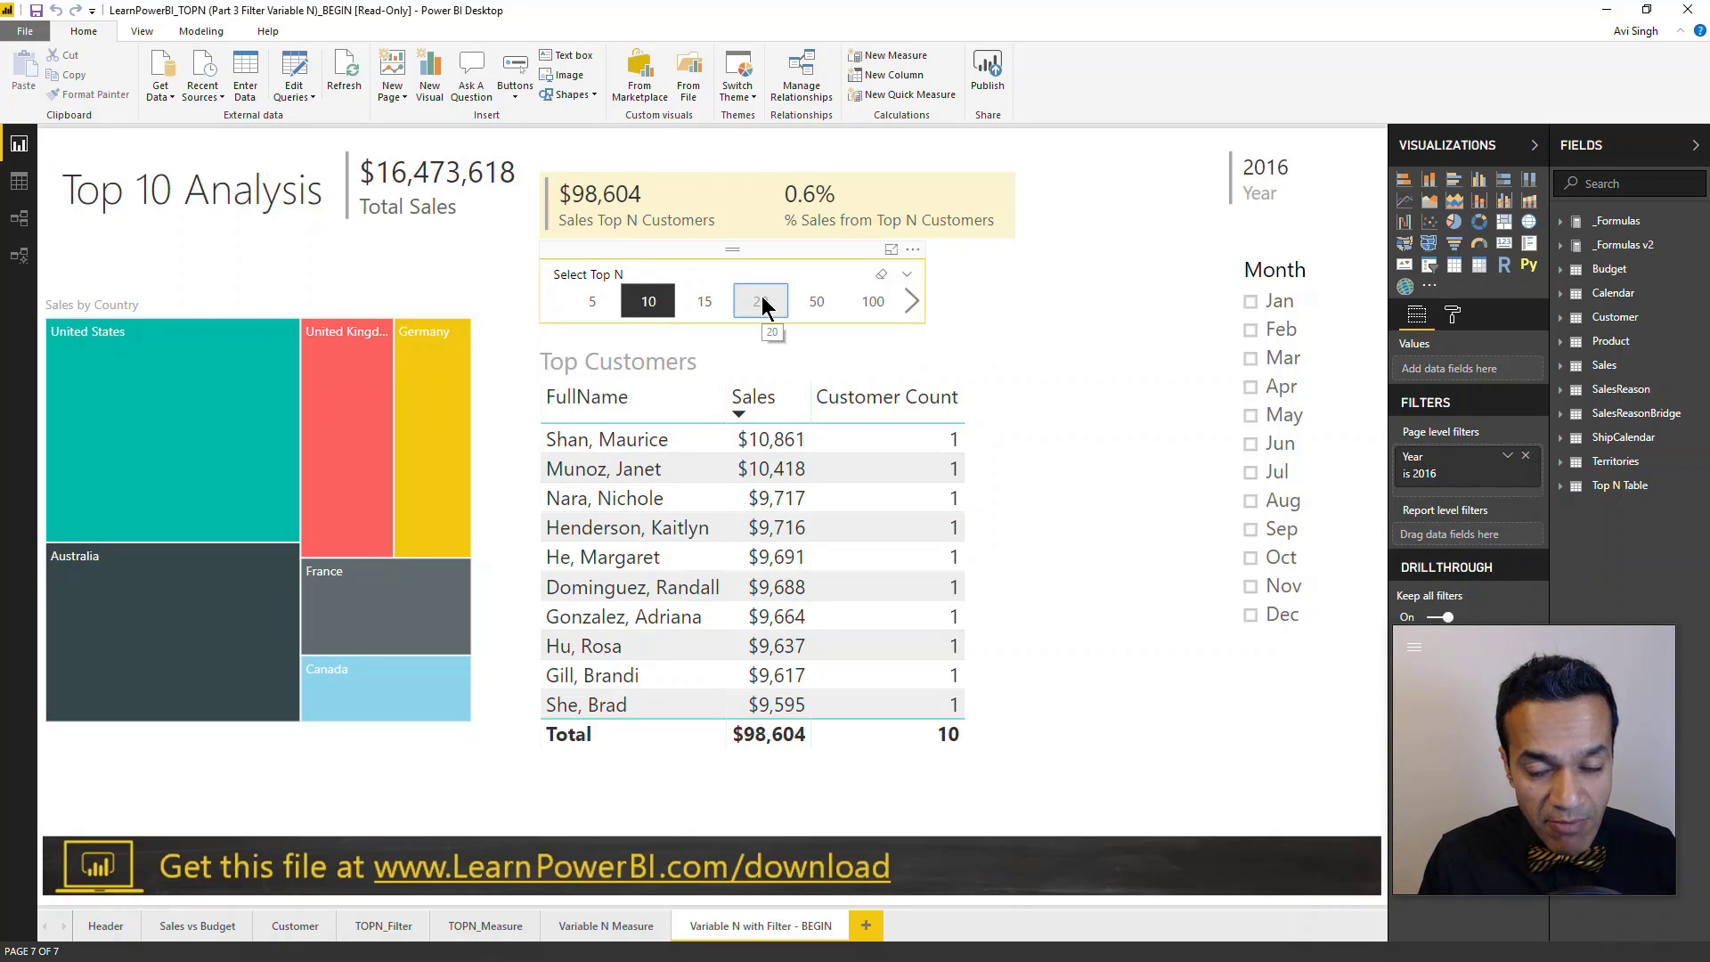
Cycle the Select Top N slicer through 20, 50, 10 and 20, inspecting the Top Customers table.
click(762, 297)
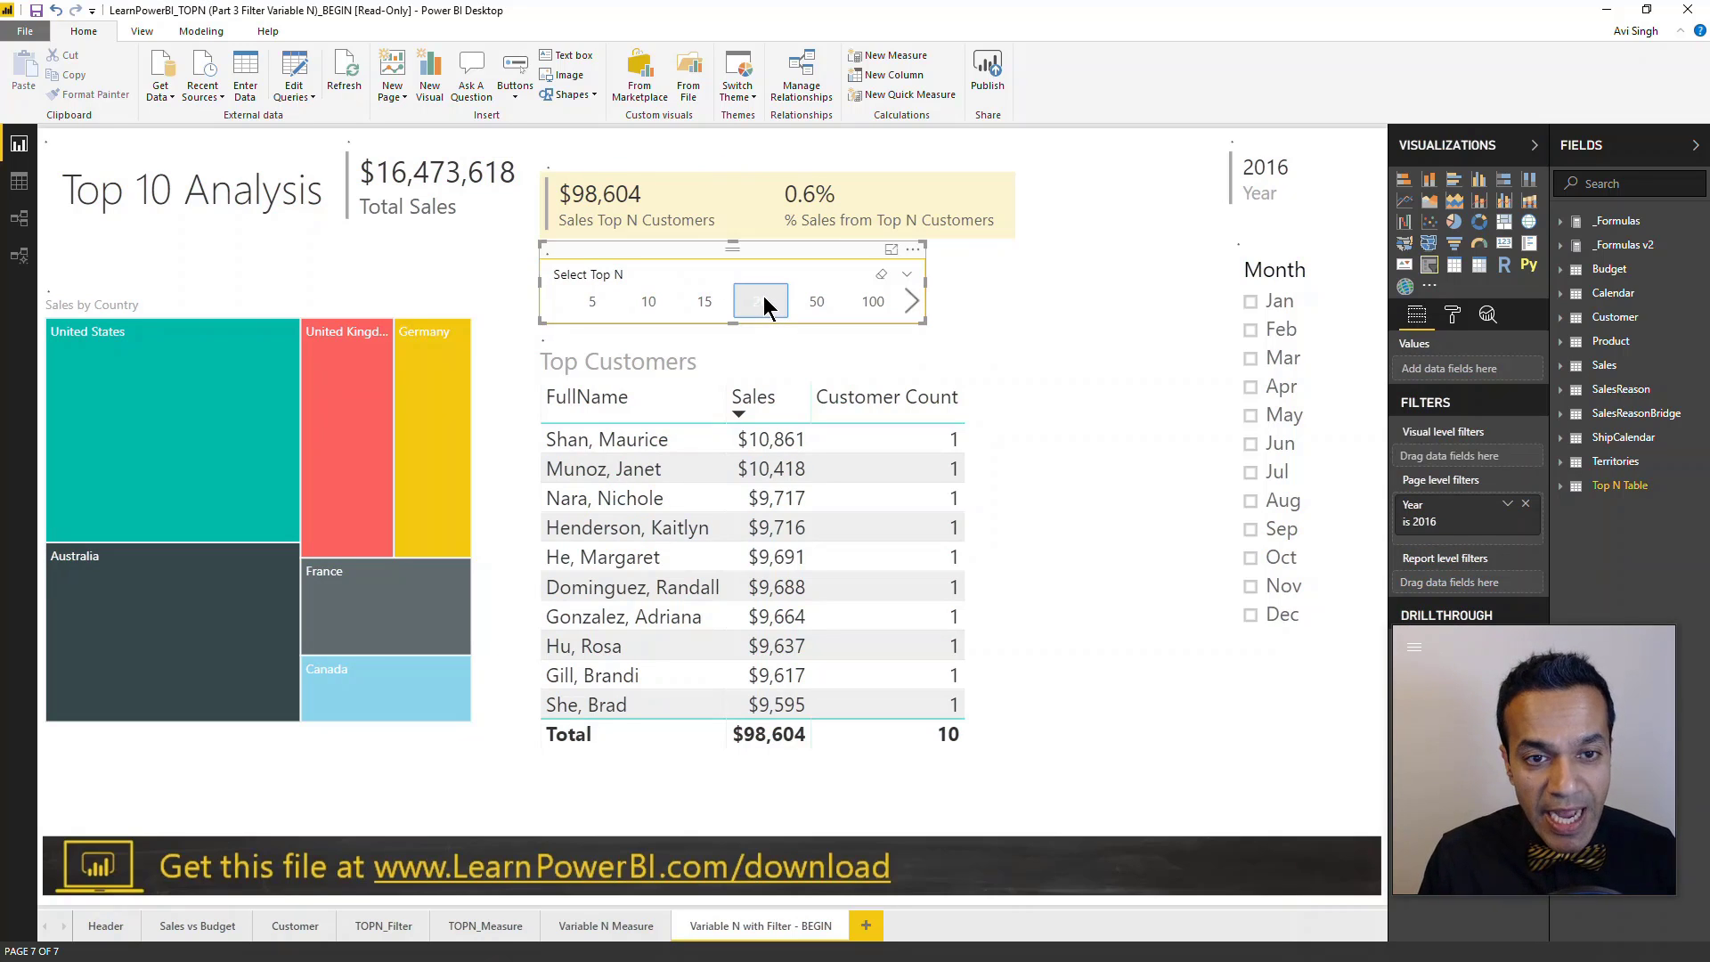
click(824, 301)
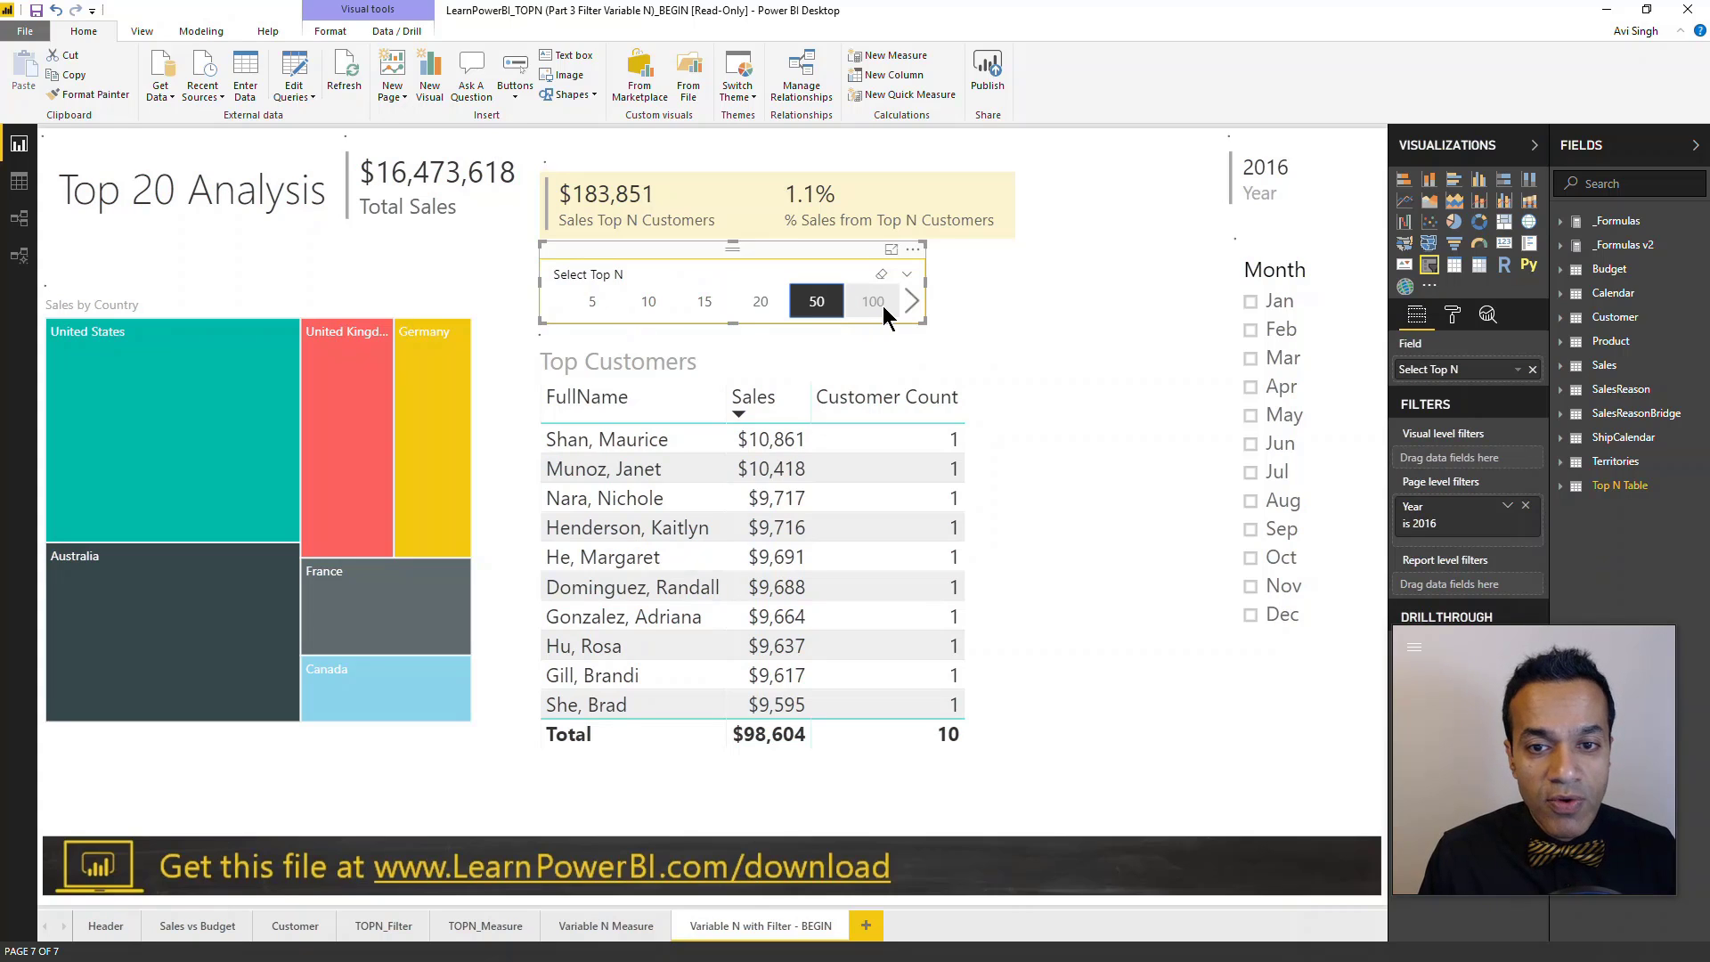
click(649, 306)
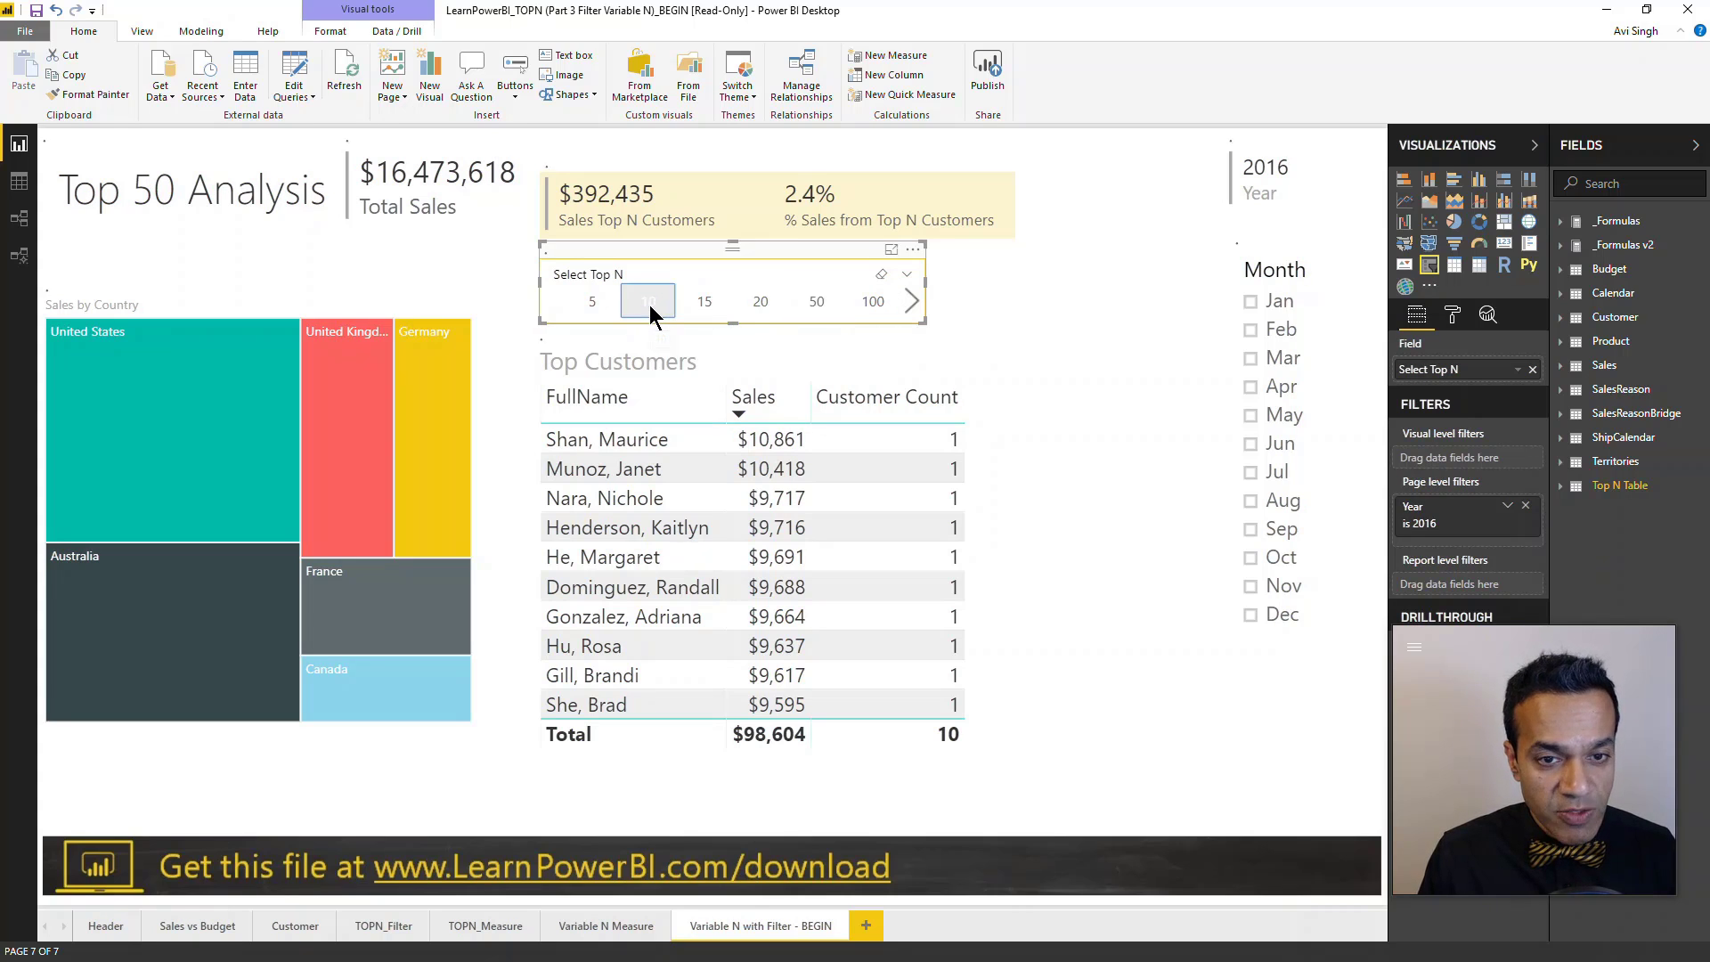
click(962, 341)
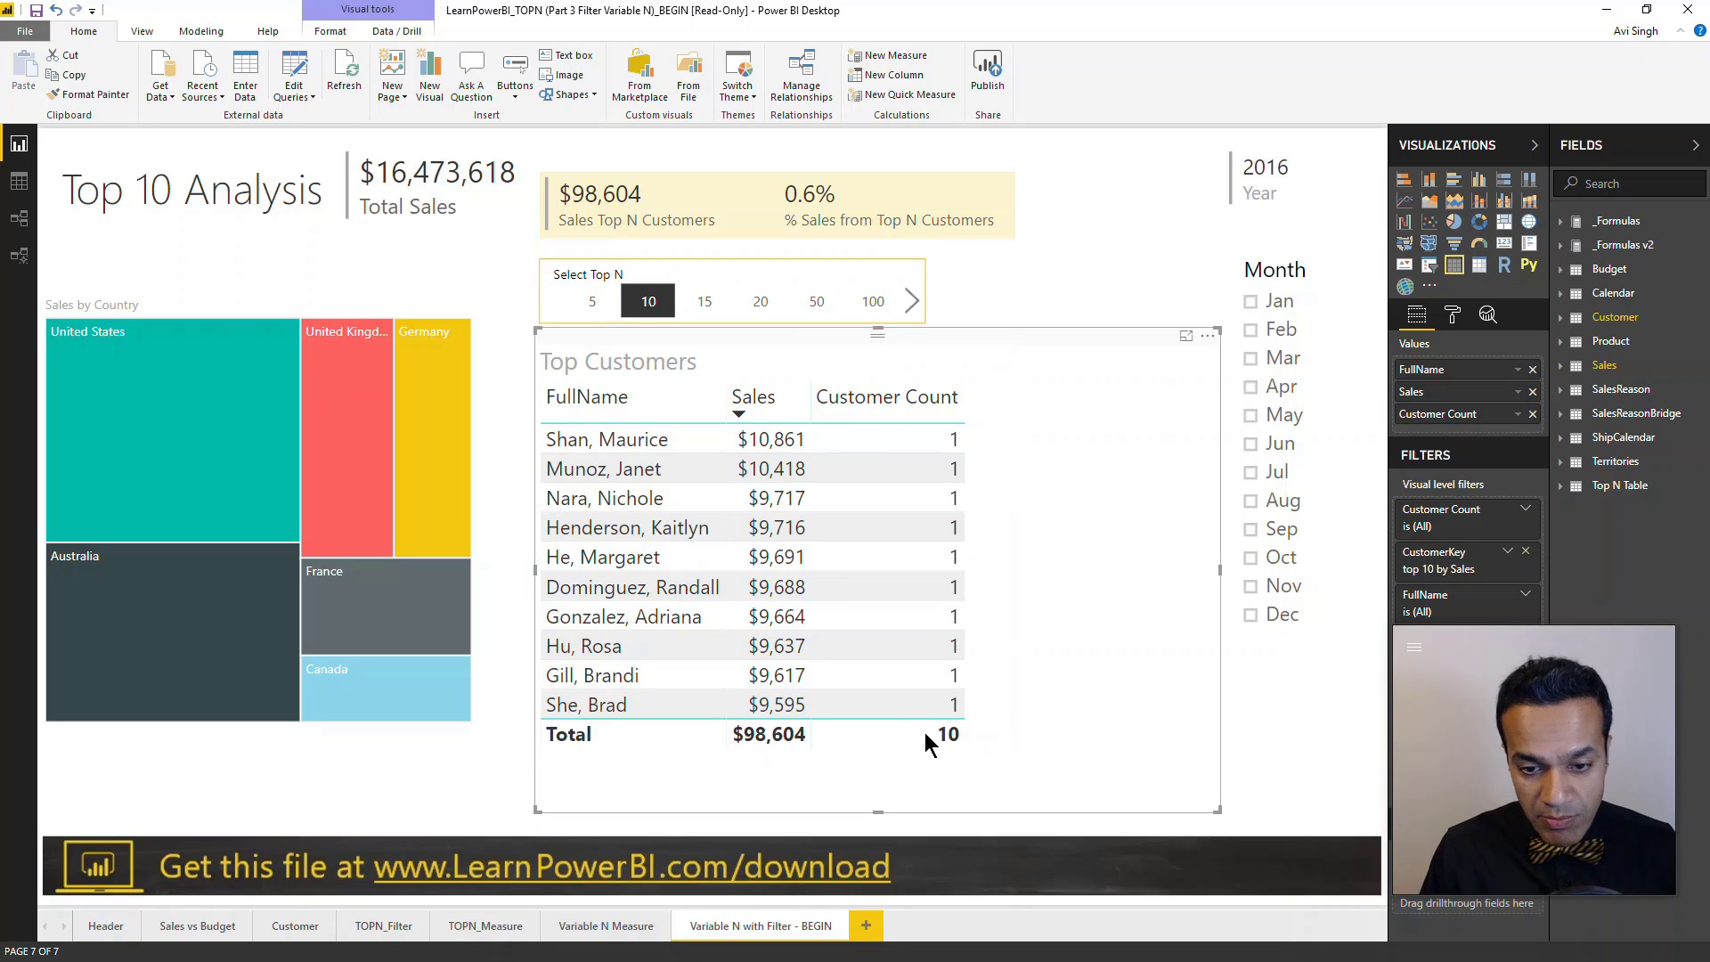
click(764, 302)
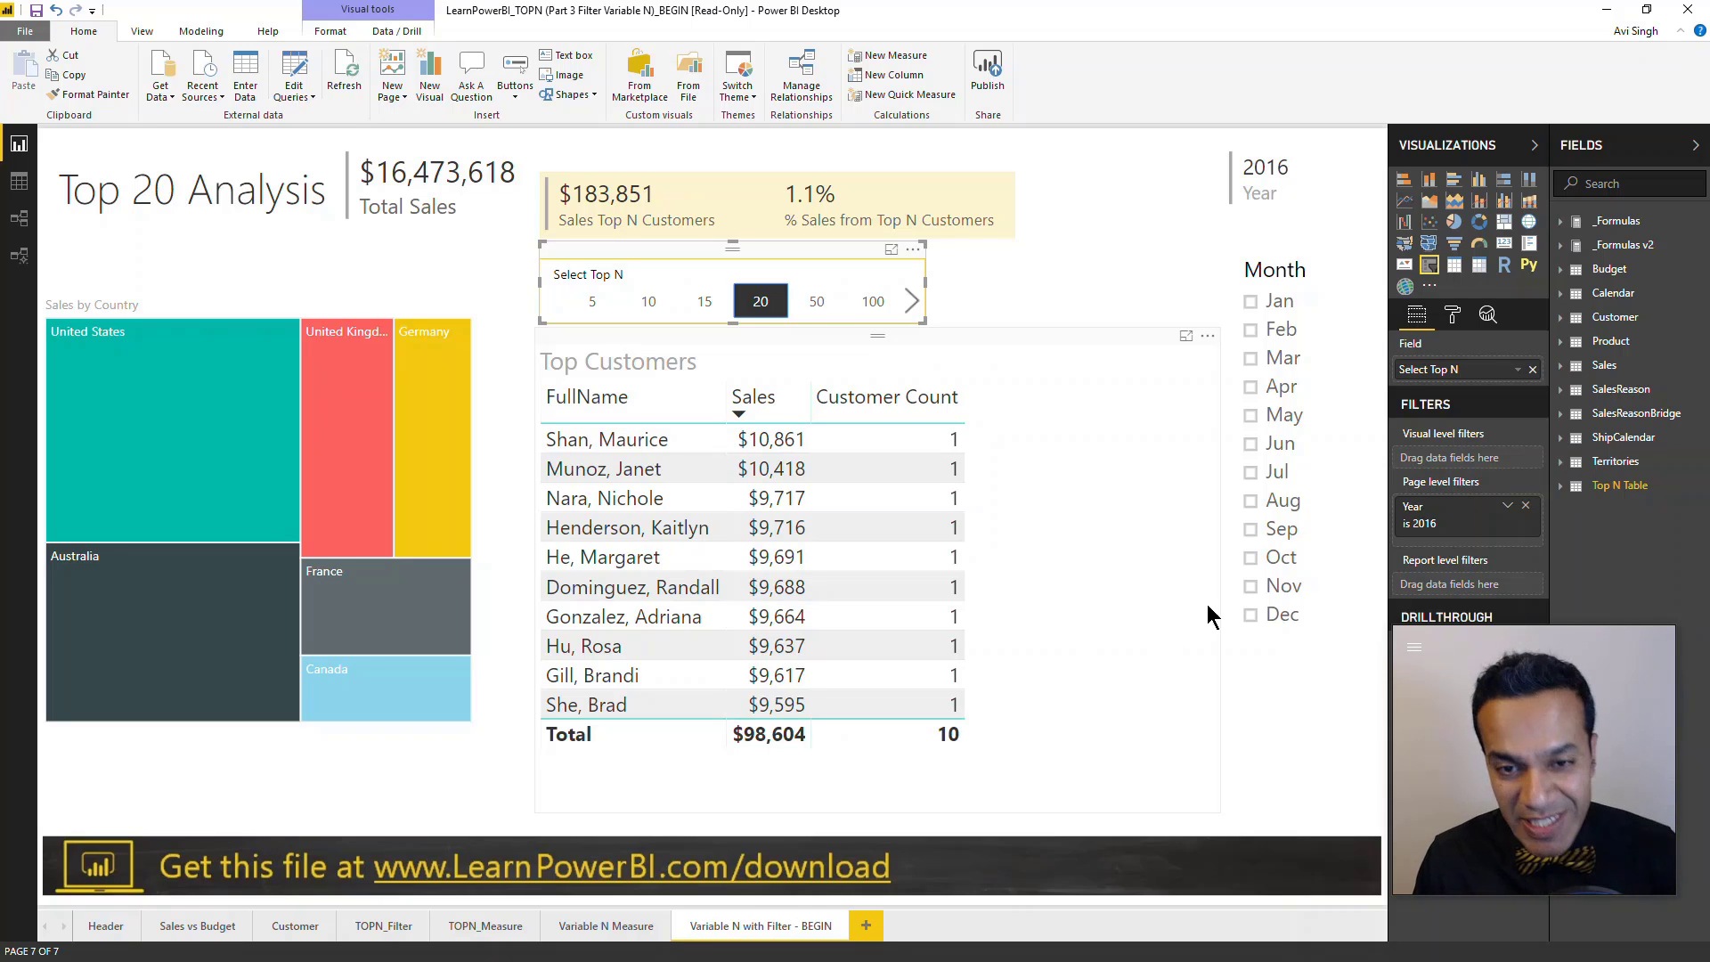
click(1026, 336)
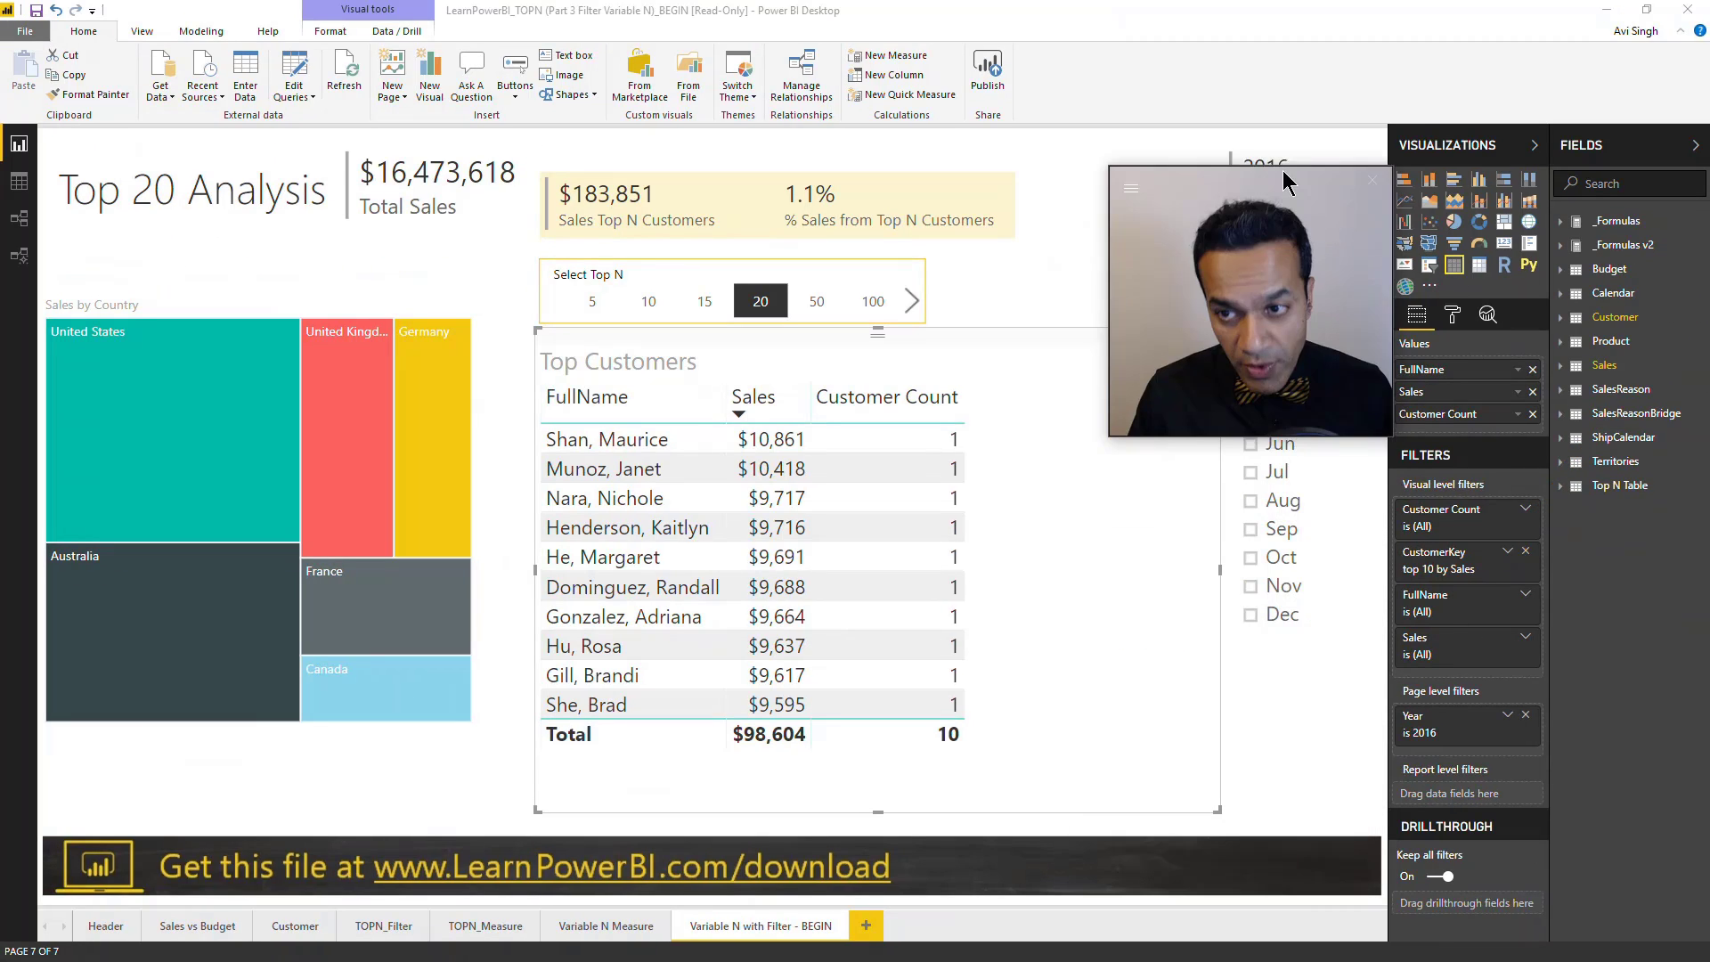
Expand the CustomerKey top 10 filter, add and remove Selected N, then clear that filter.
drag(1256, 630, 1261, 36)
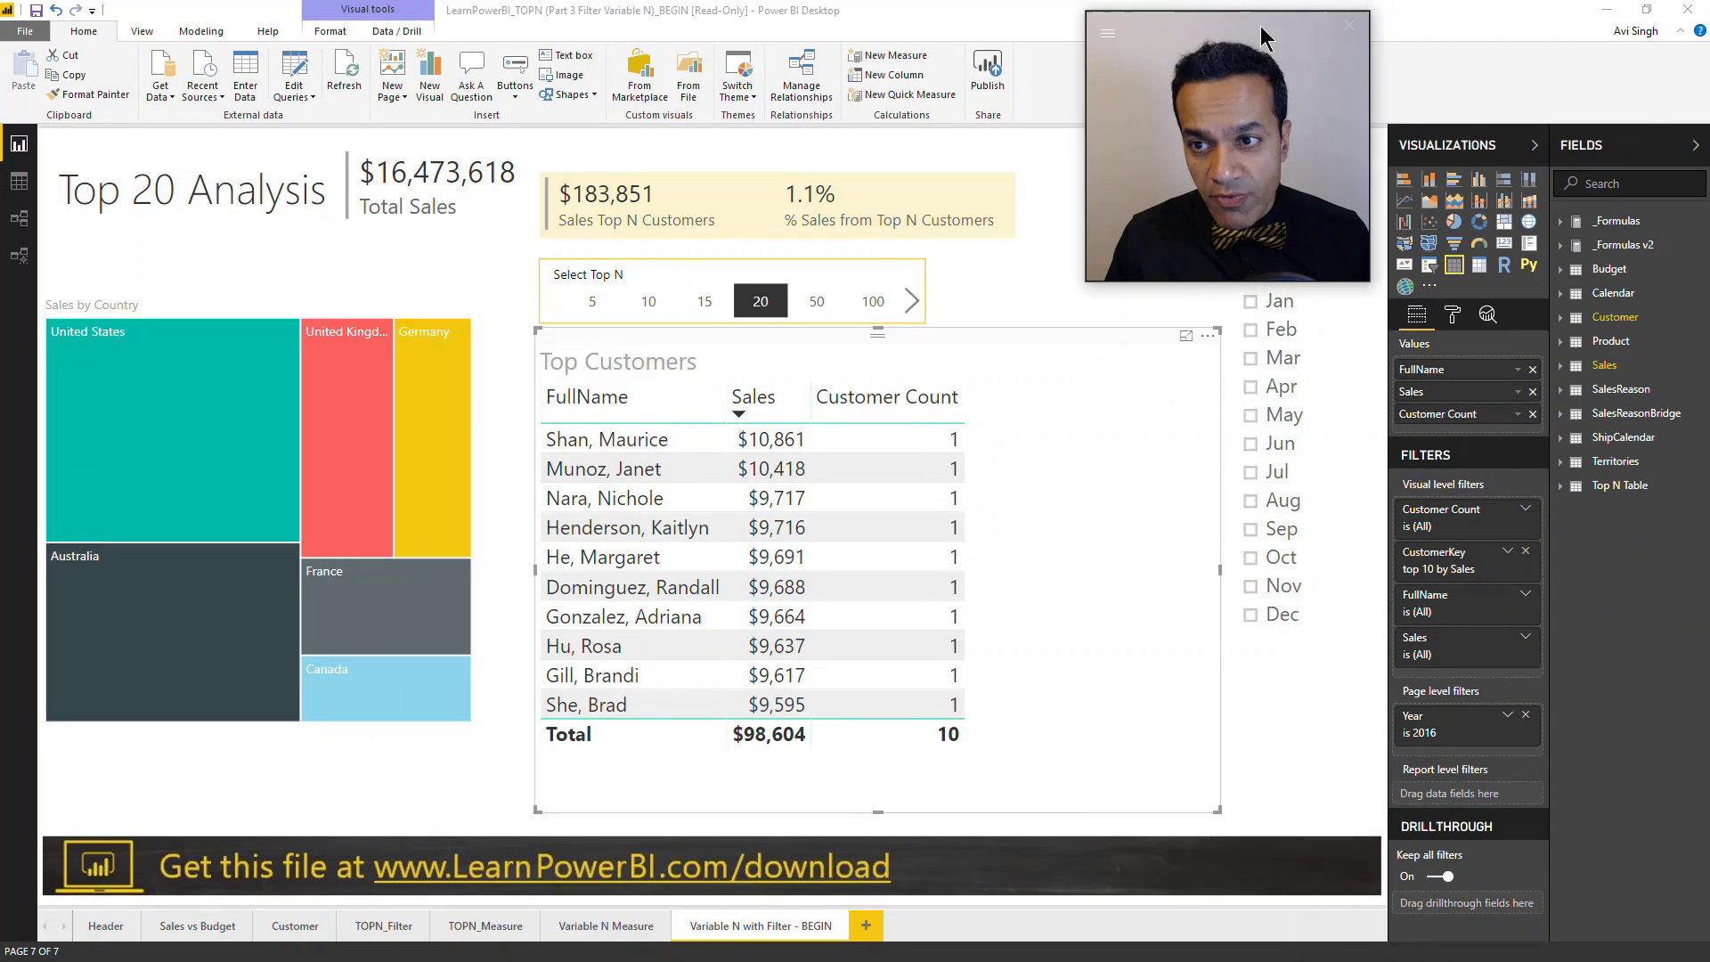
click(1507, 551)
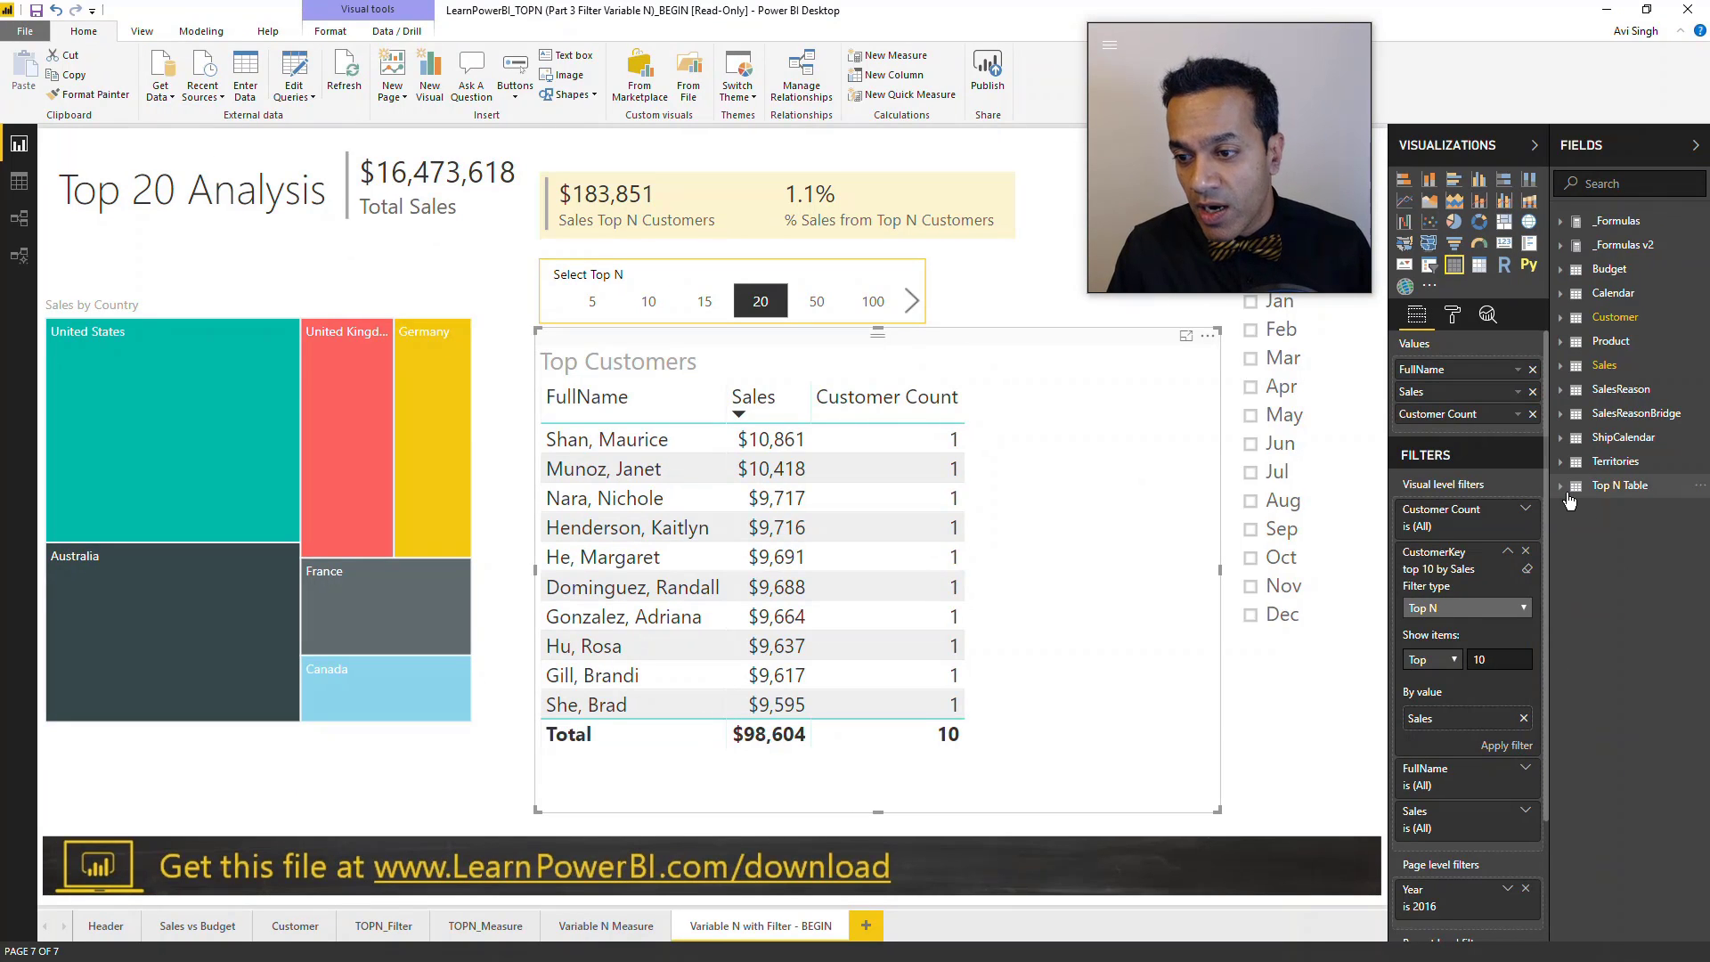
click(1620, 485)
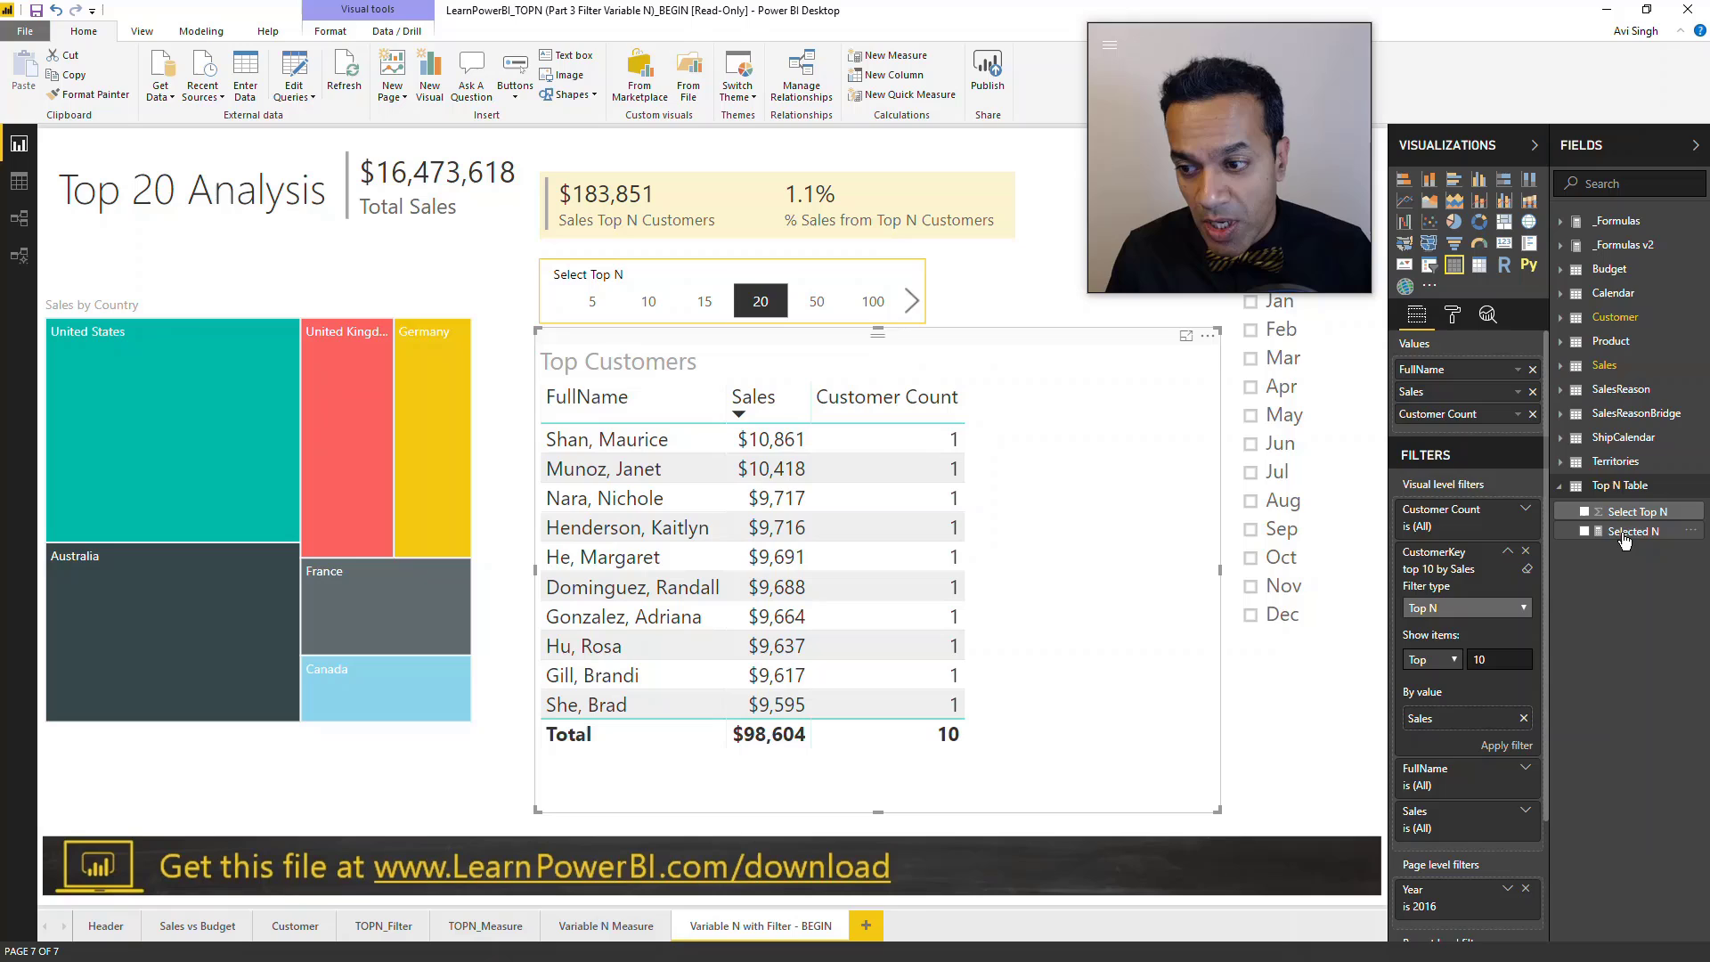
drag(1632, 530, 1537, 678)
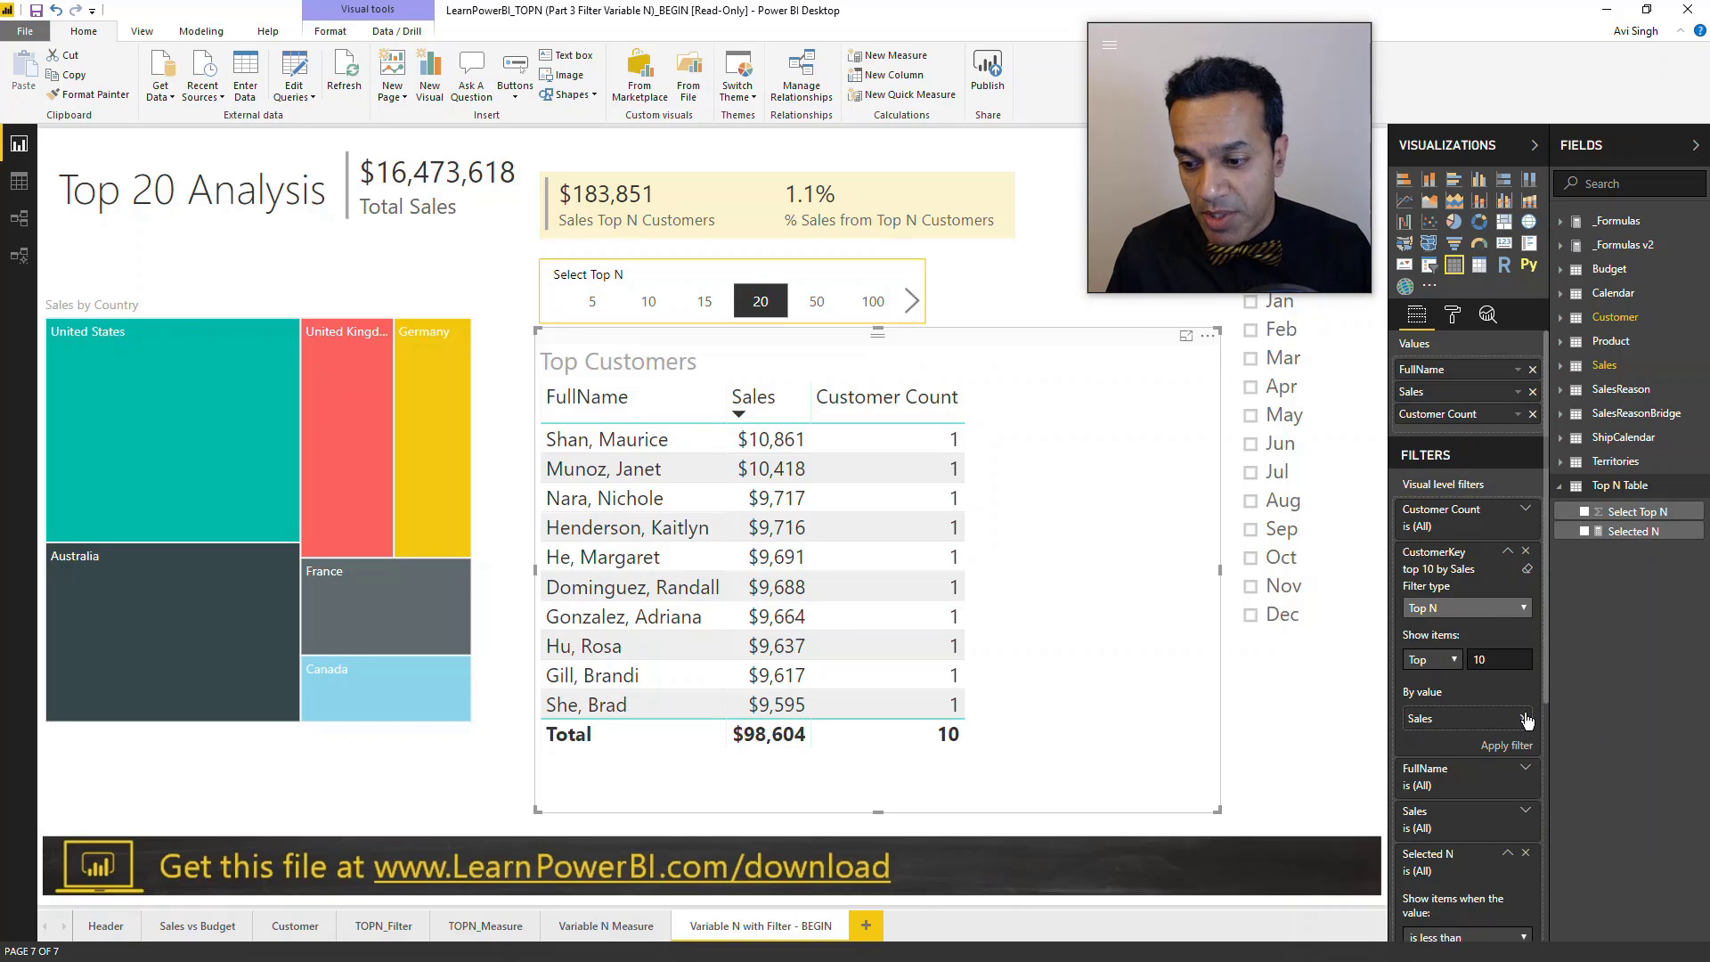
click(1525, 853)
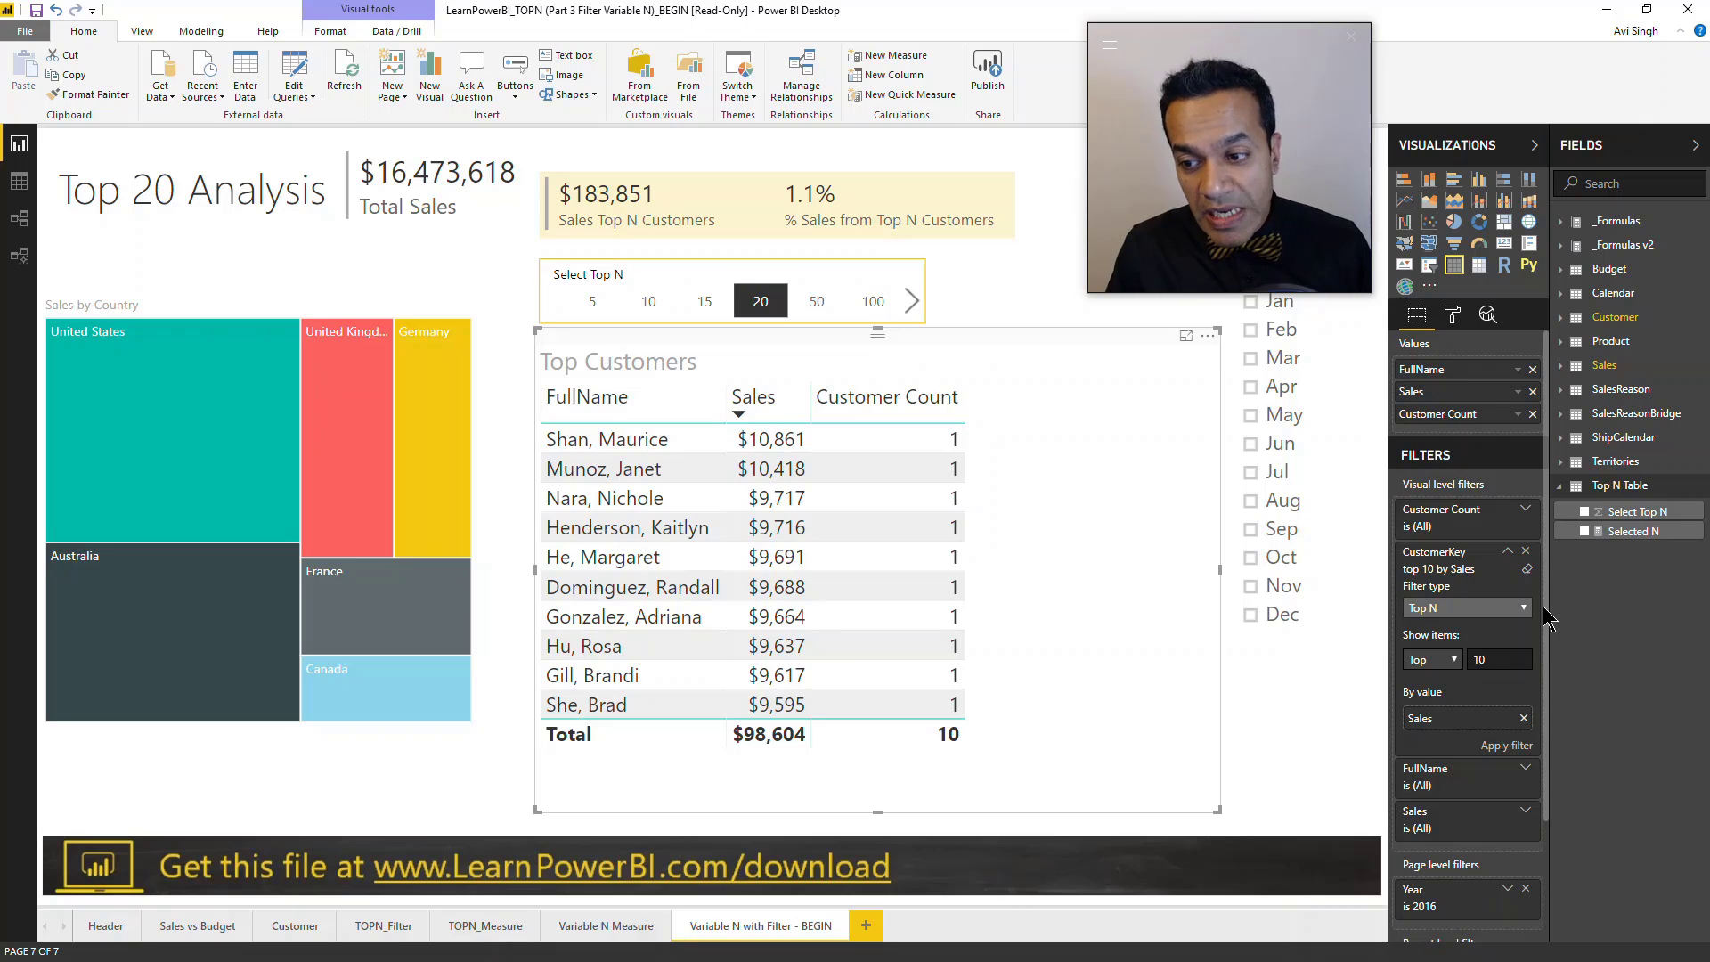
click(1526, 569)
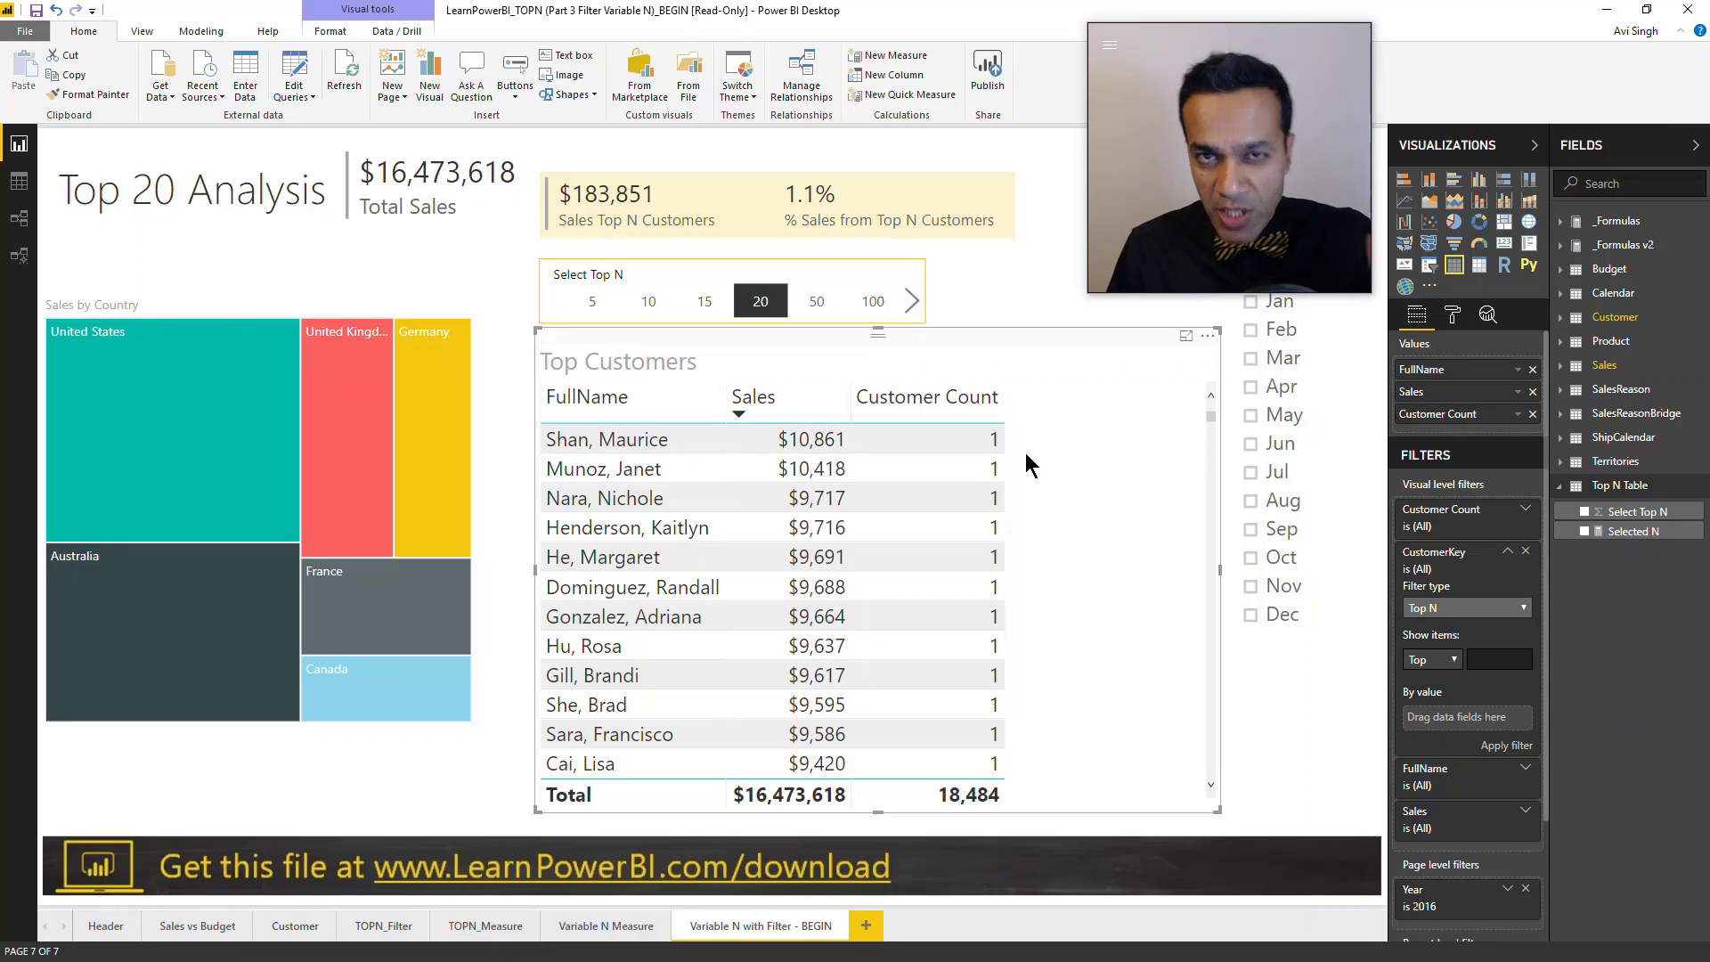
Create the measure Customer Rank = RANKX(ALL(Customer), [Sales]).
click(1559, 490)
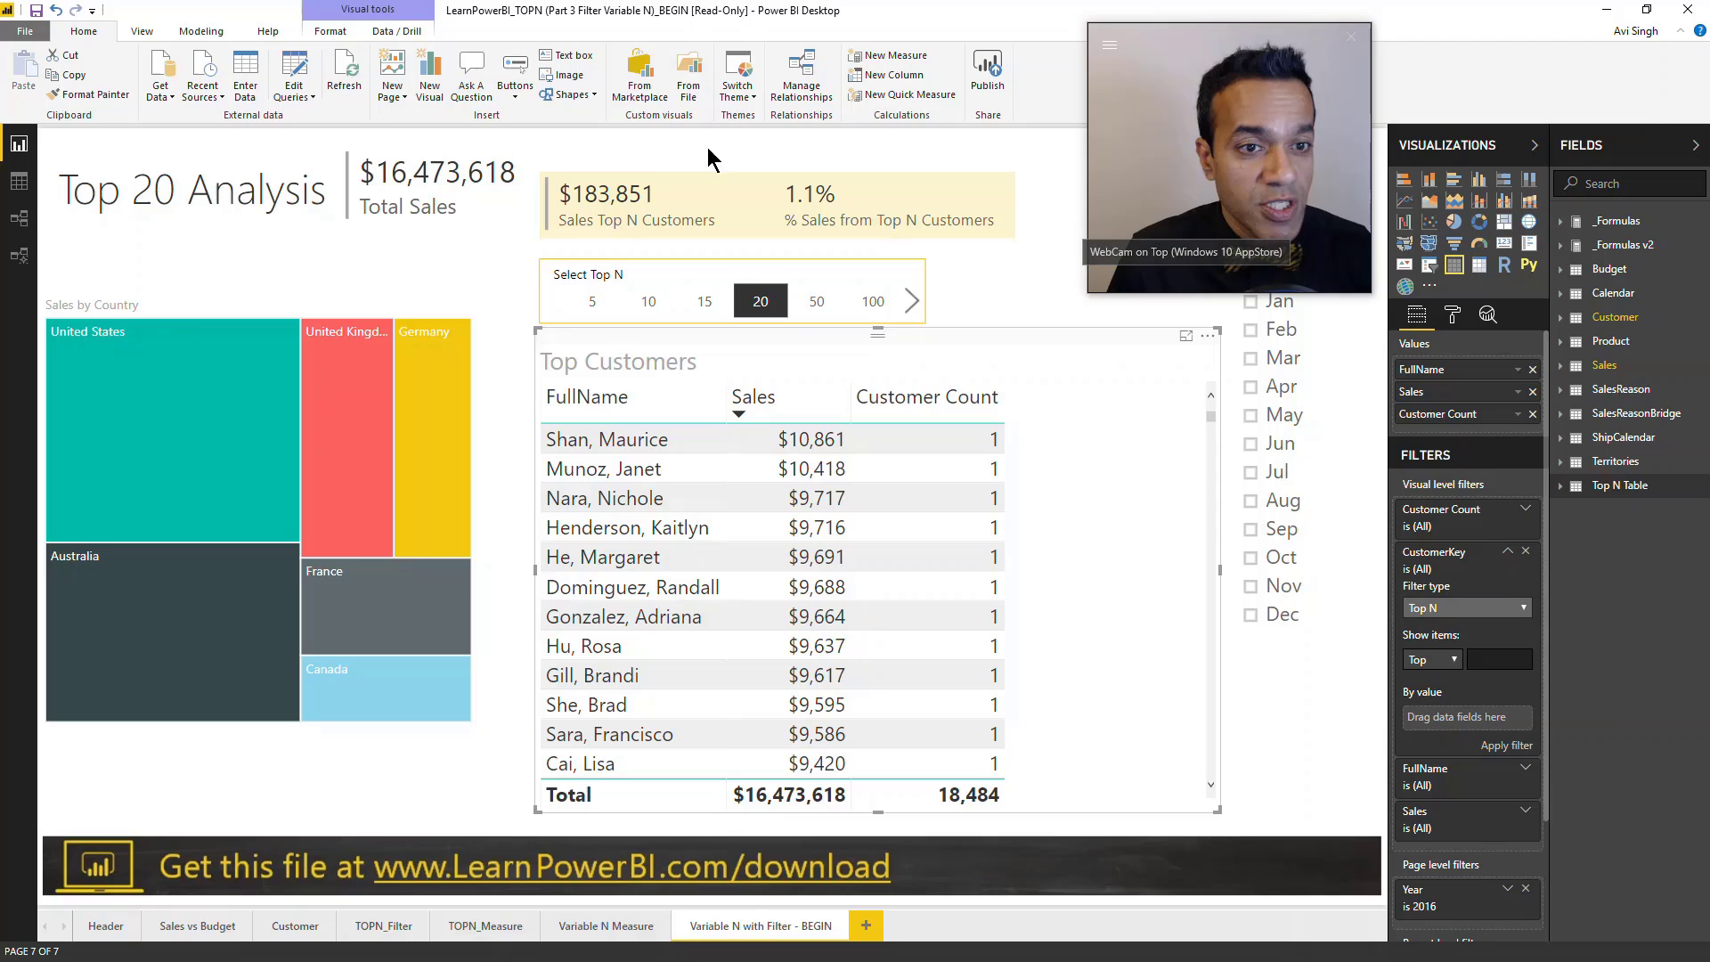
click(204, 31)
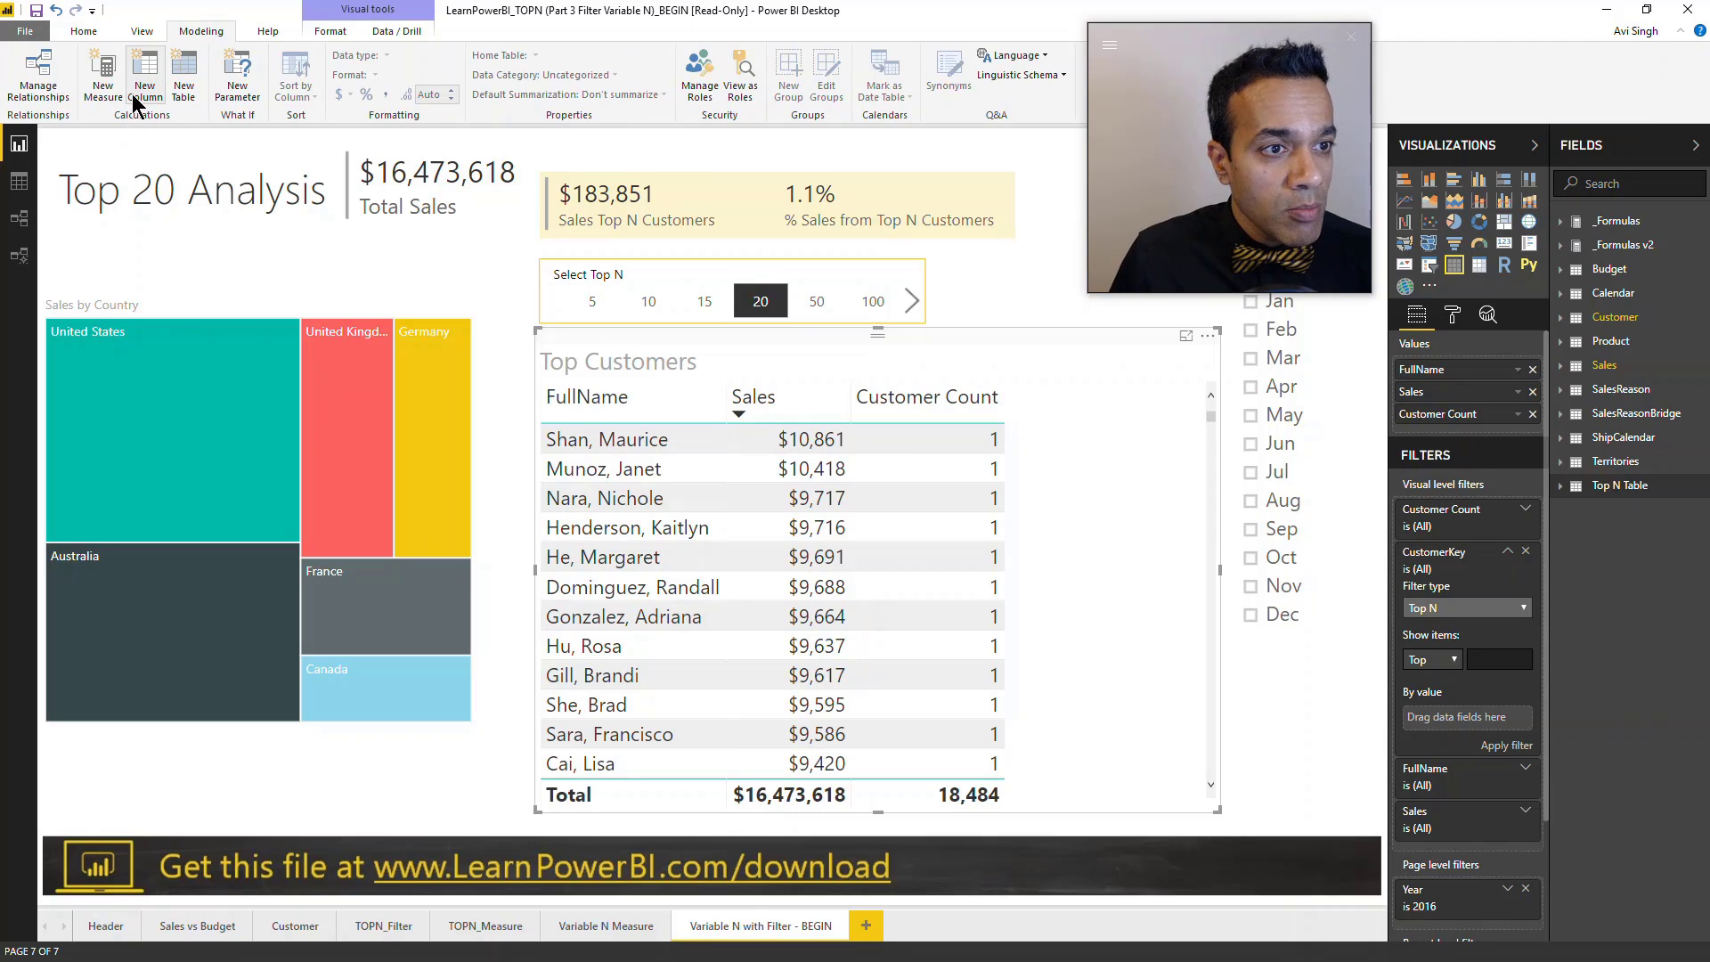
click(114, 90)
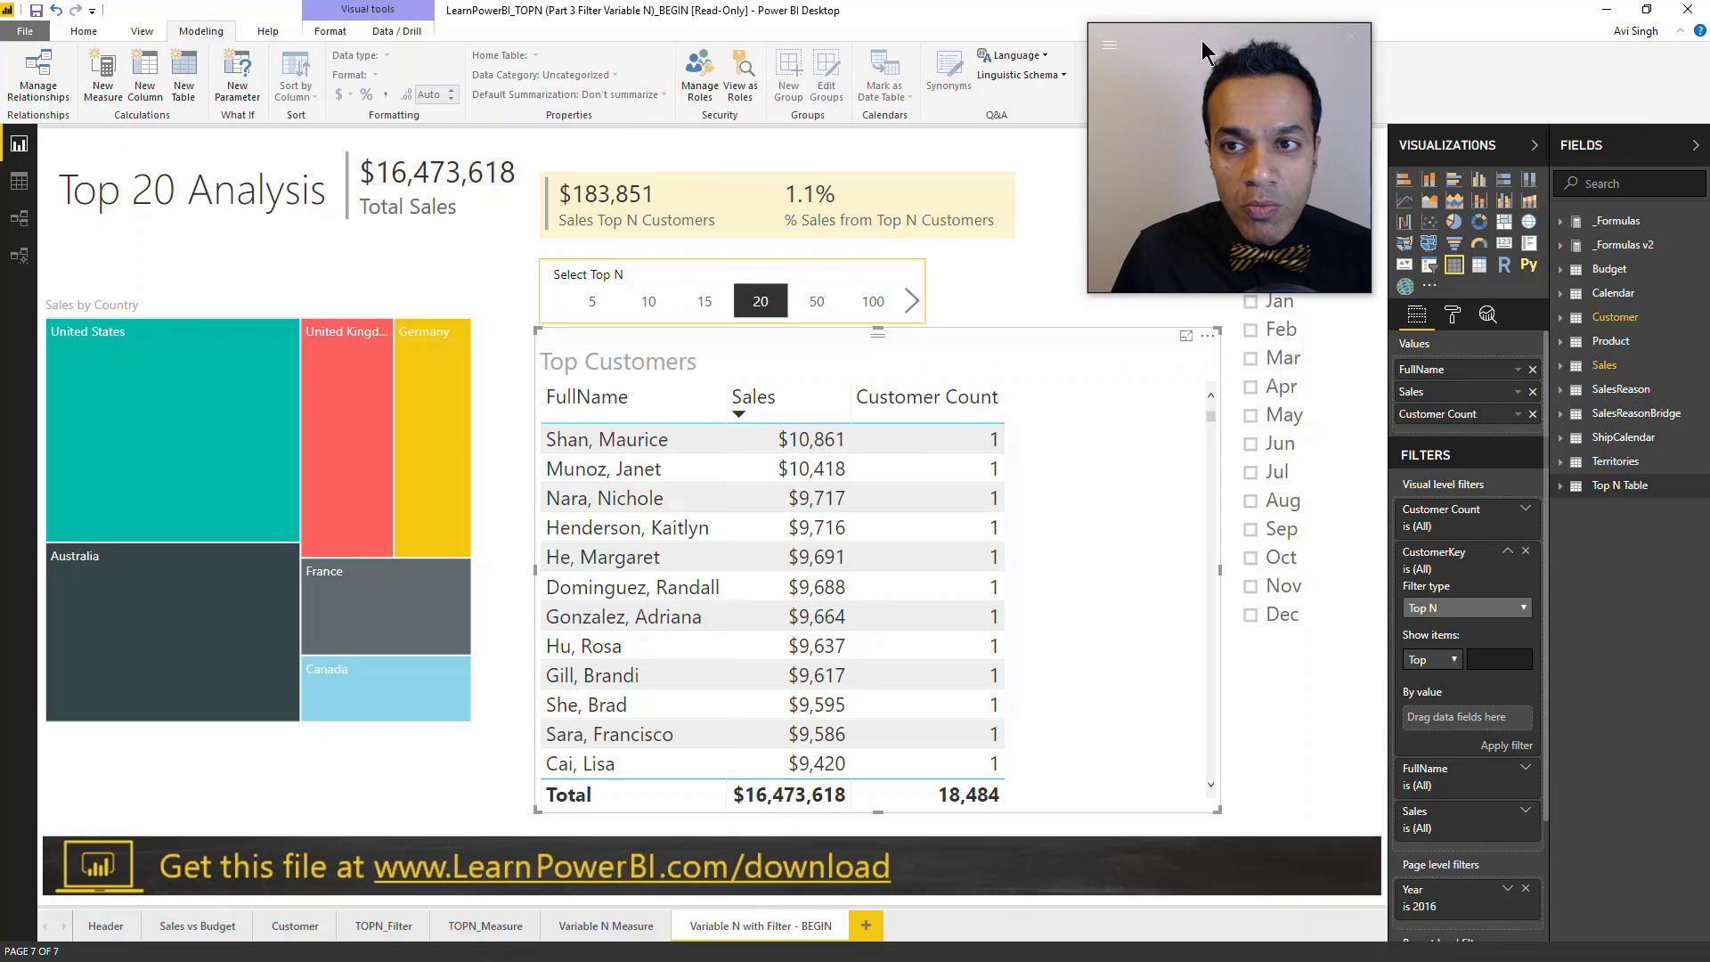
text(Customer Rank =)
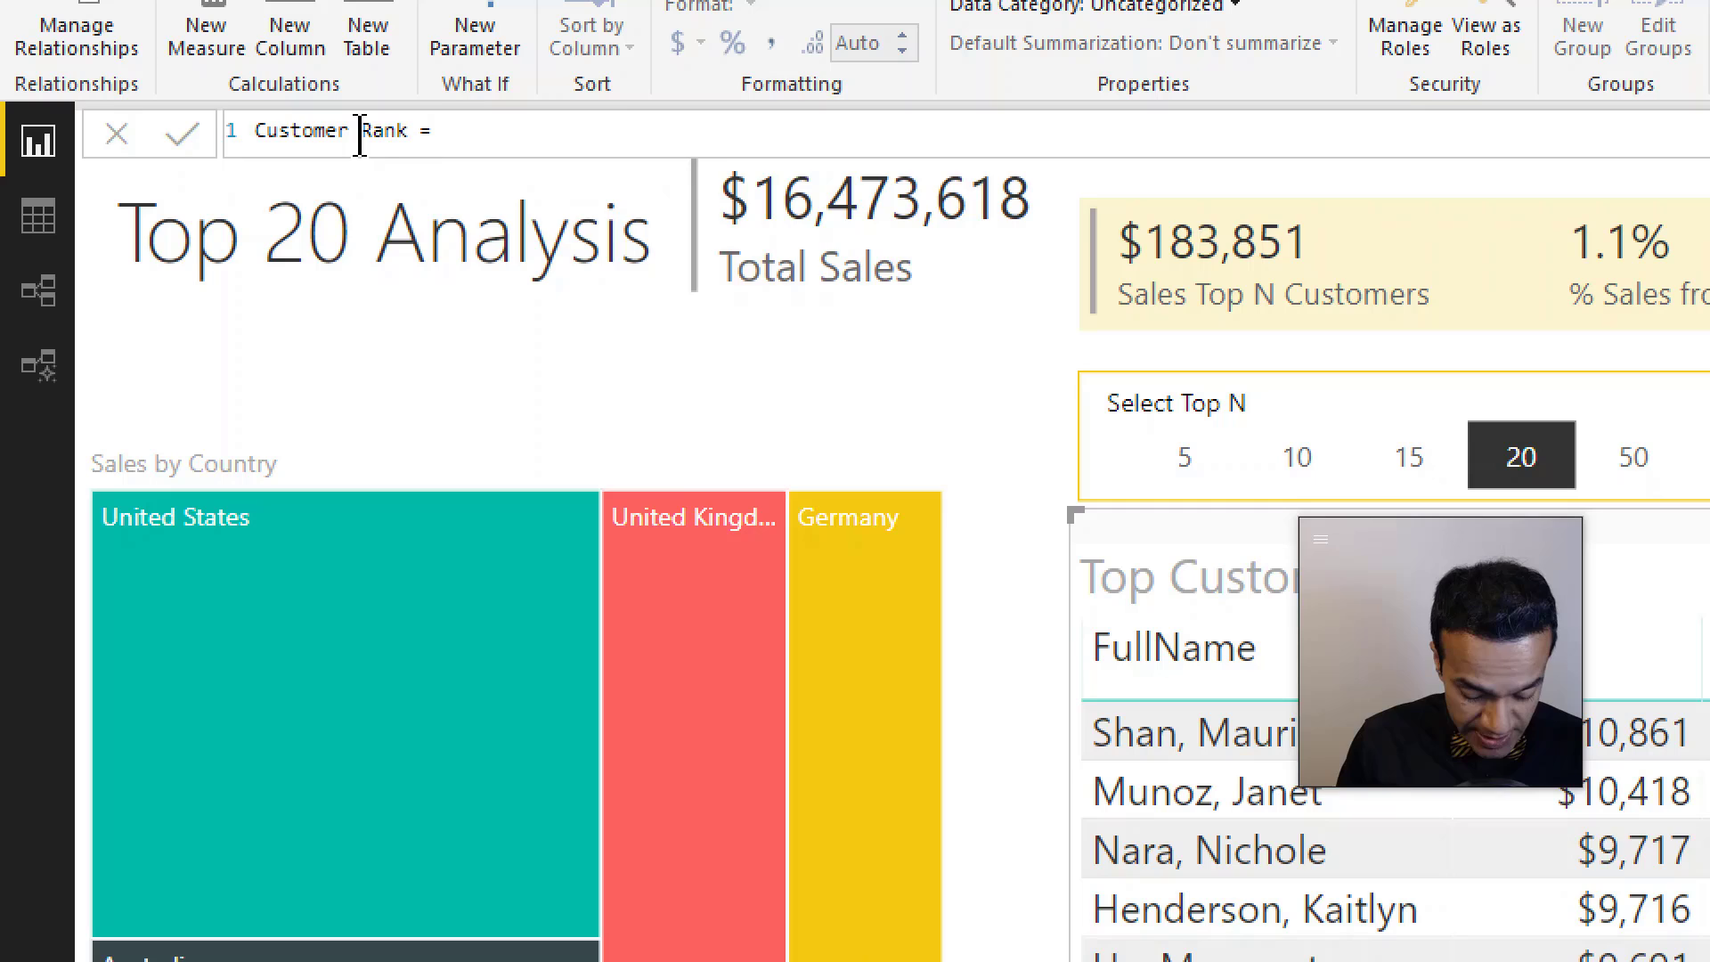
text(RANKX)
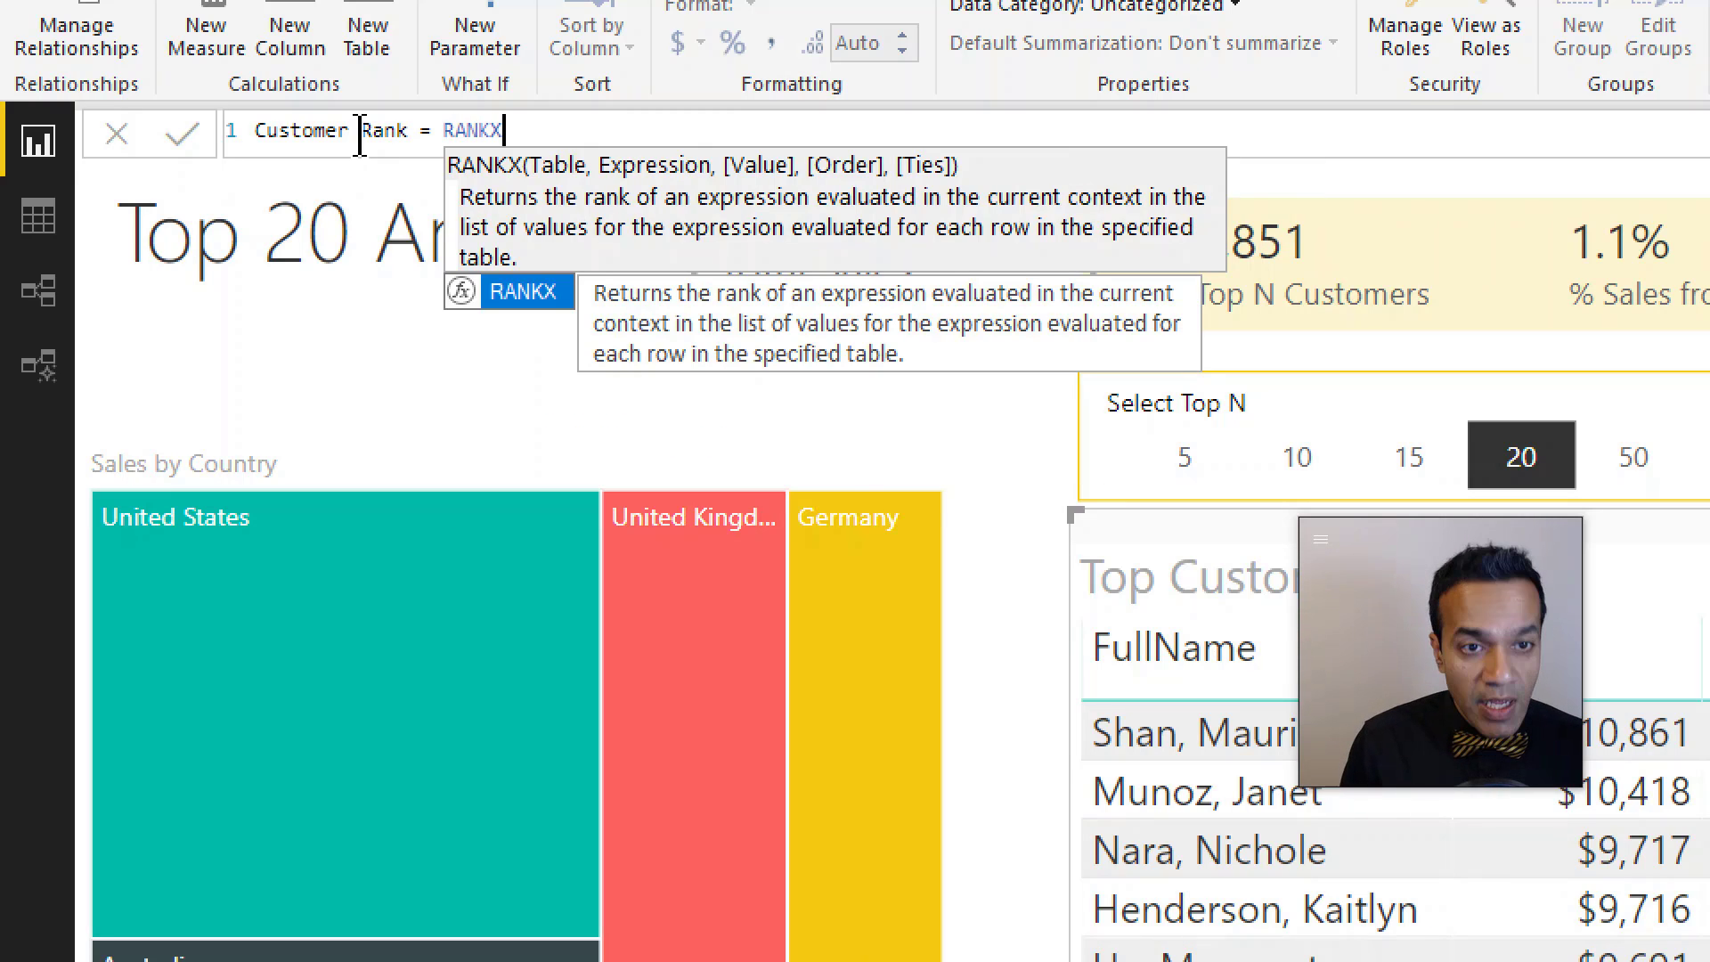
text(()
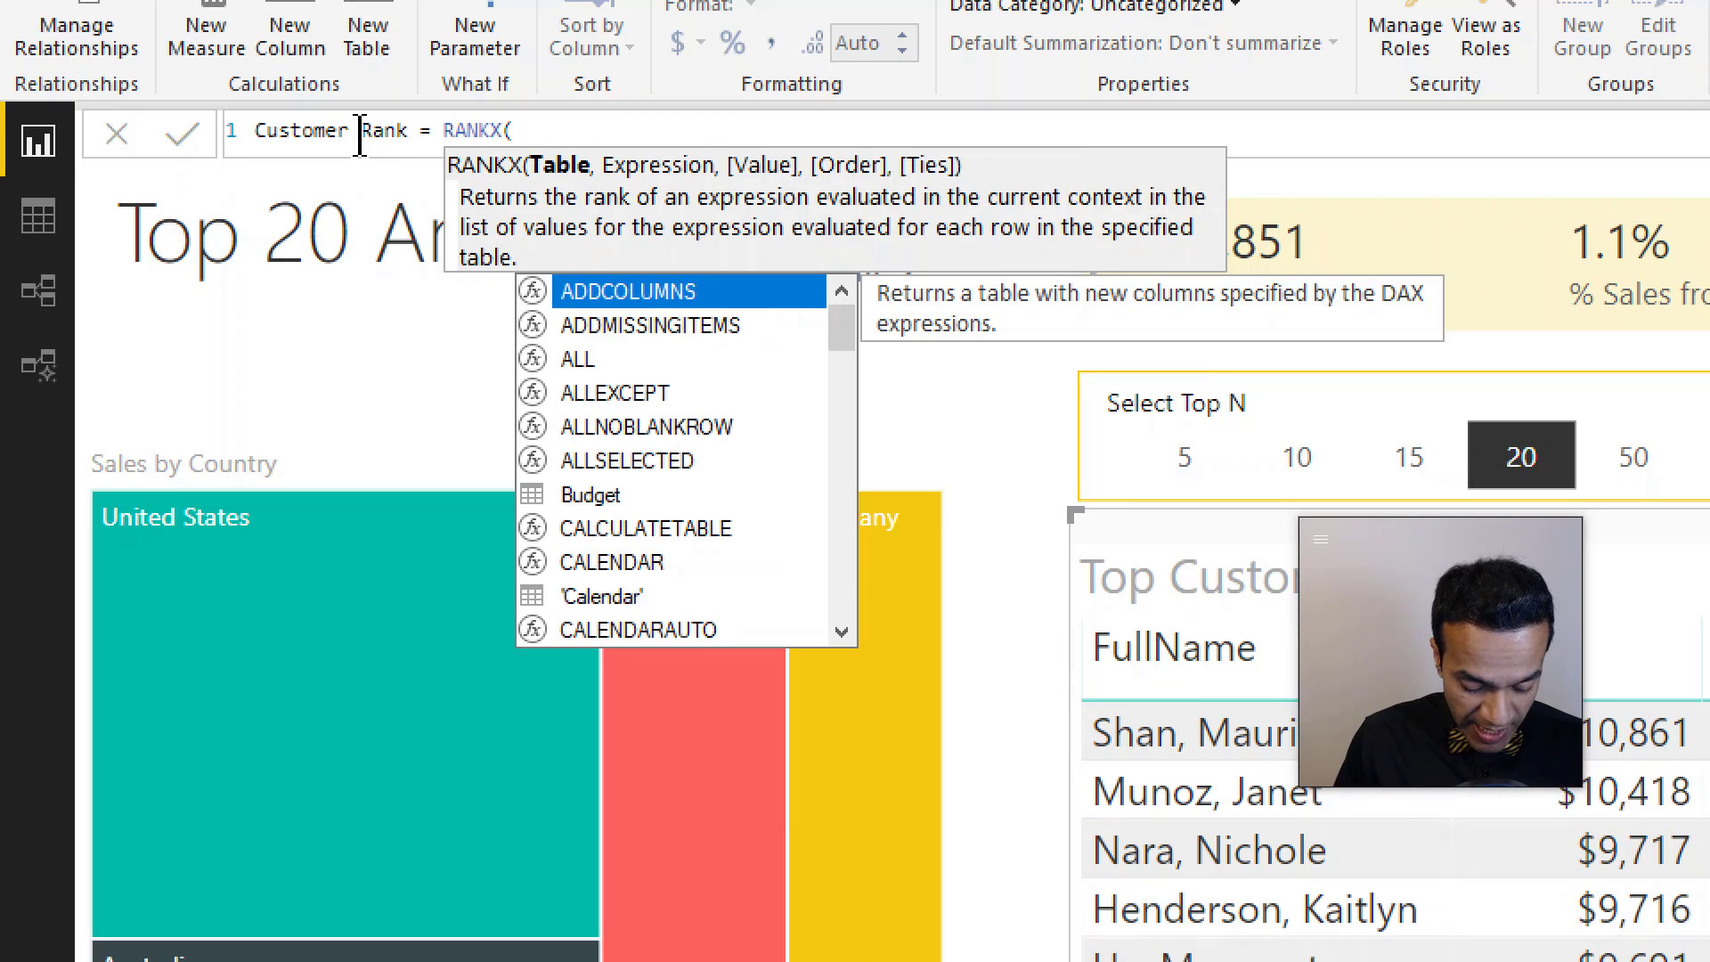
text(Customer)
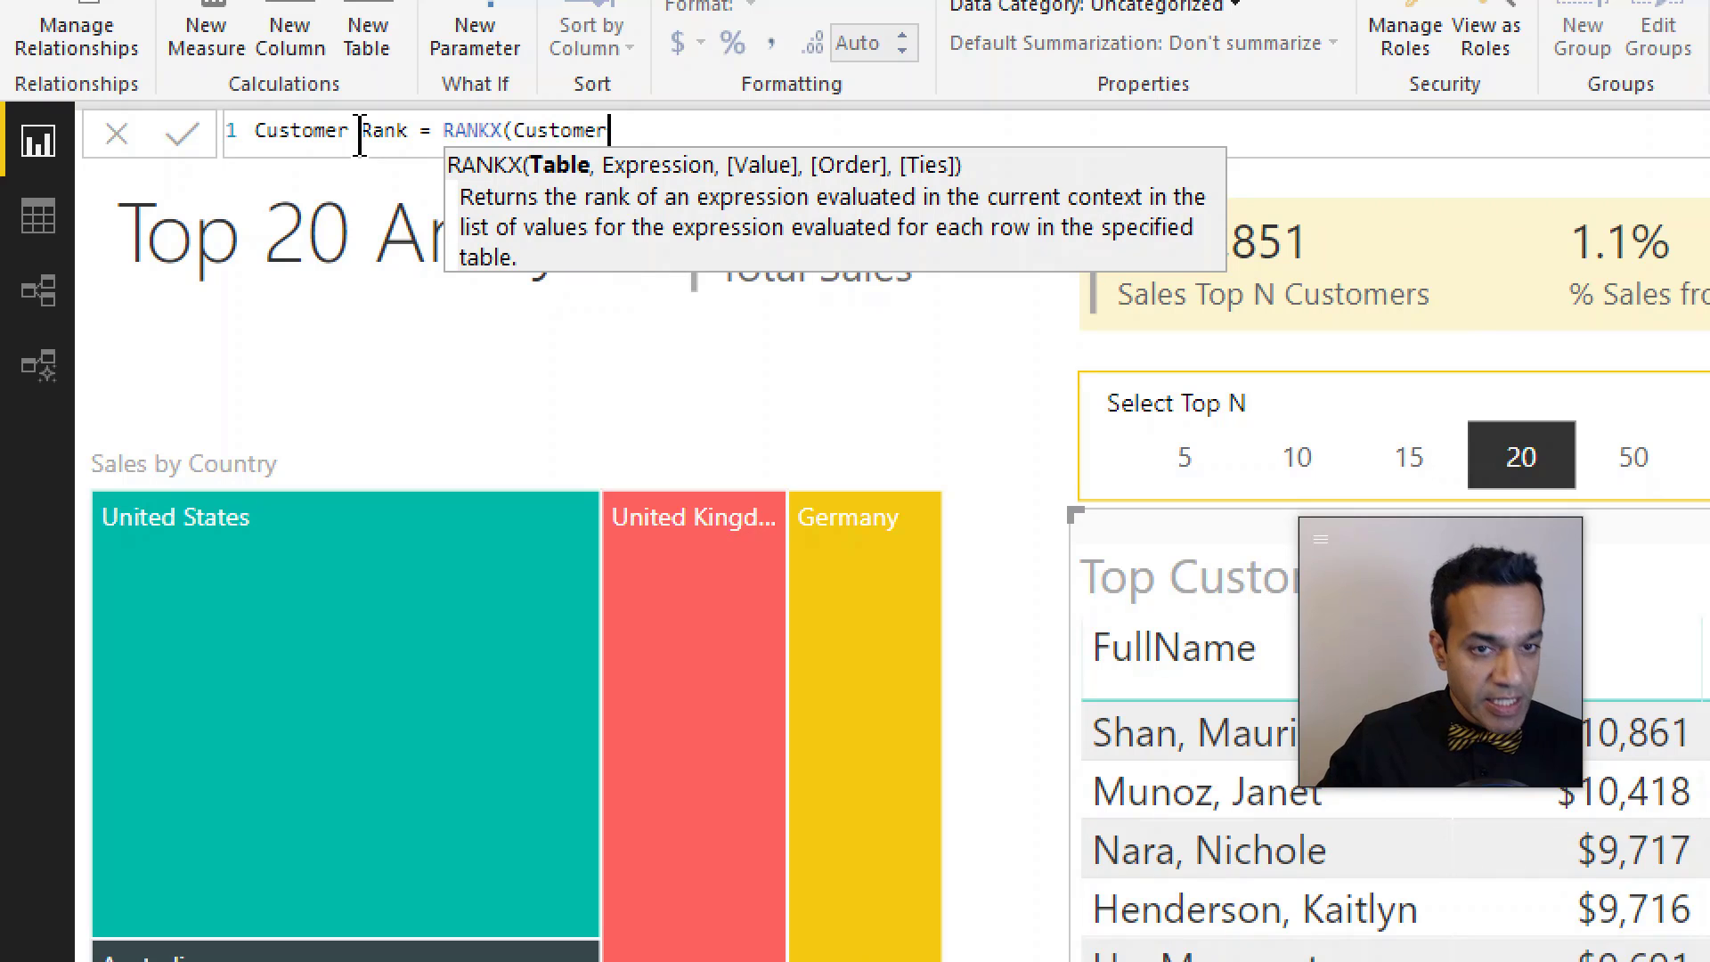
text(AL)
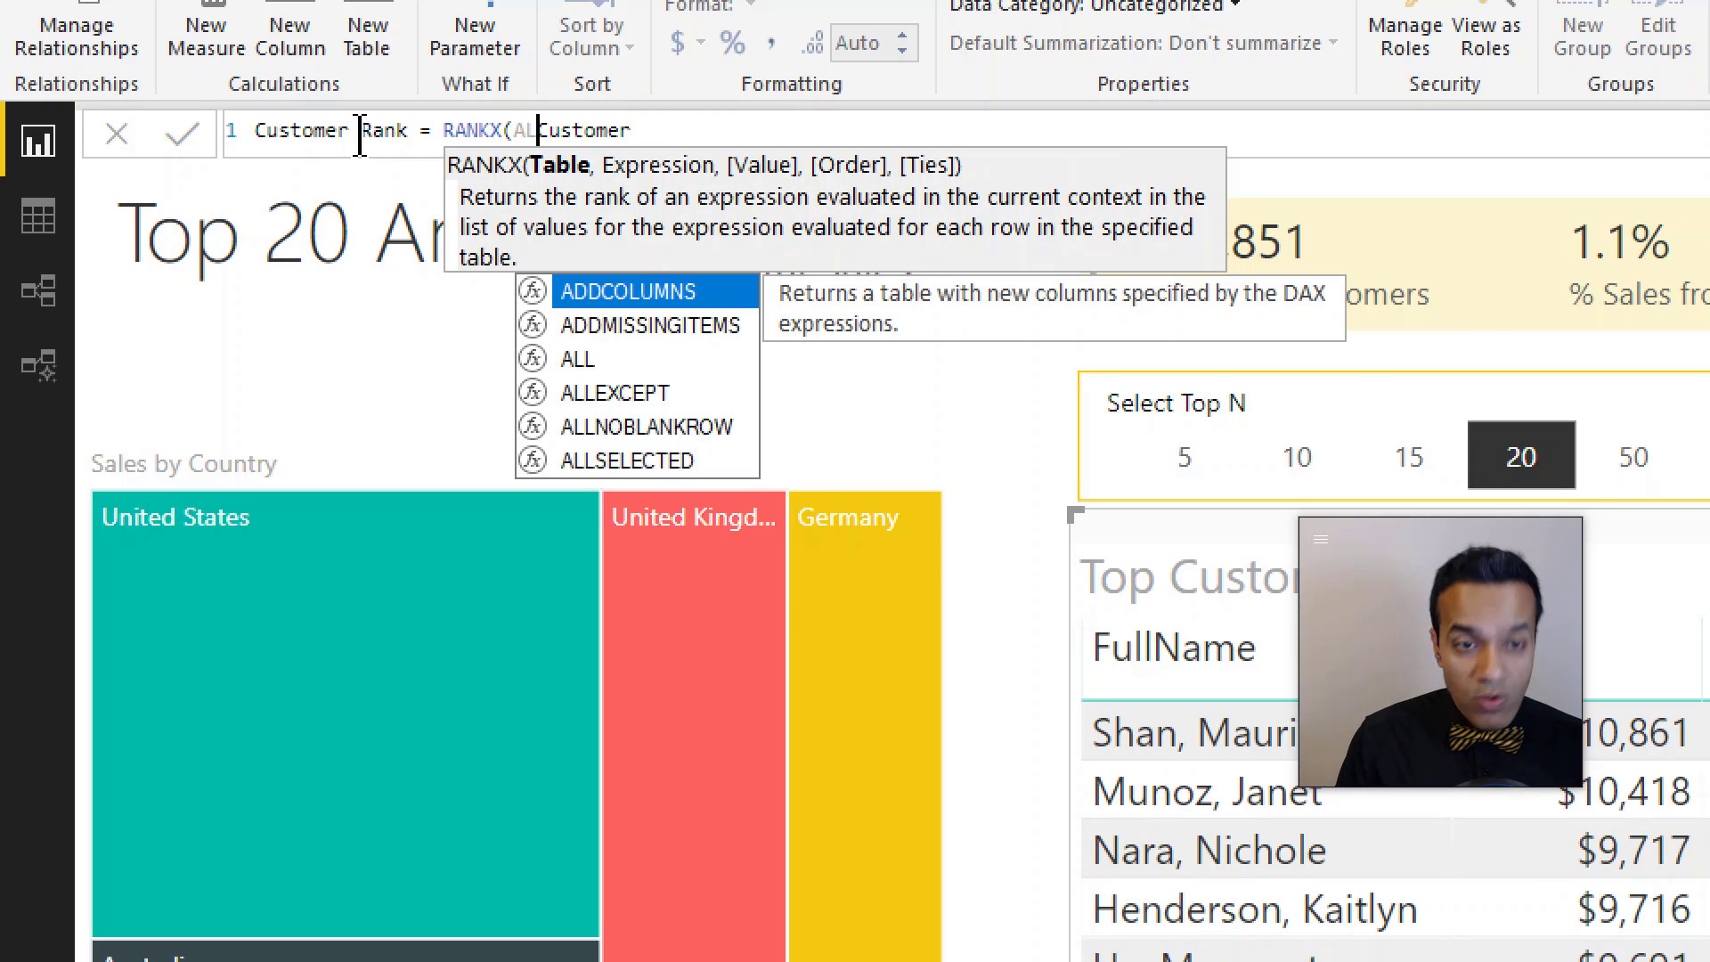
text(L()
text(),)
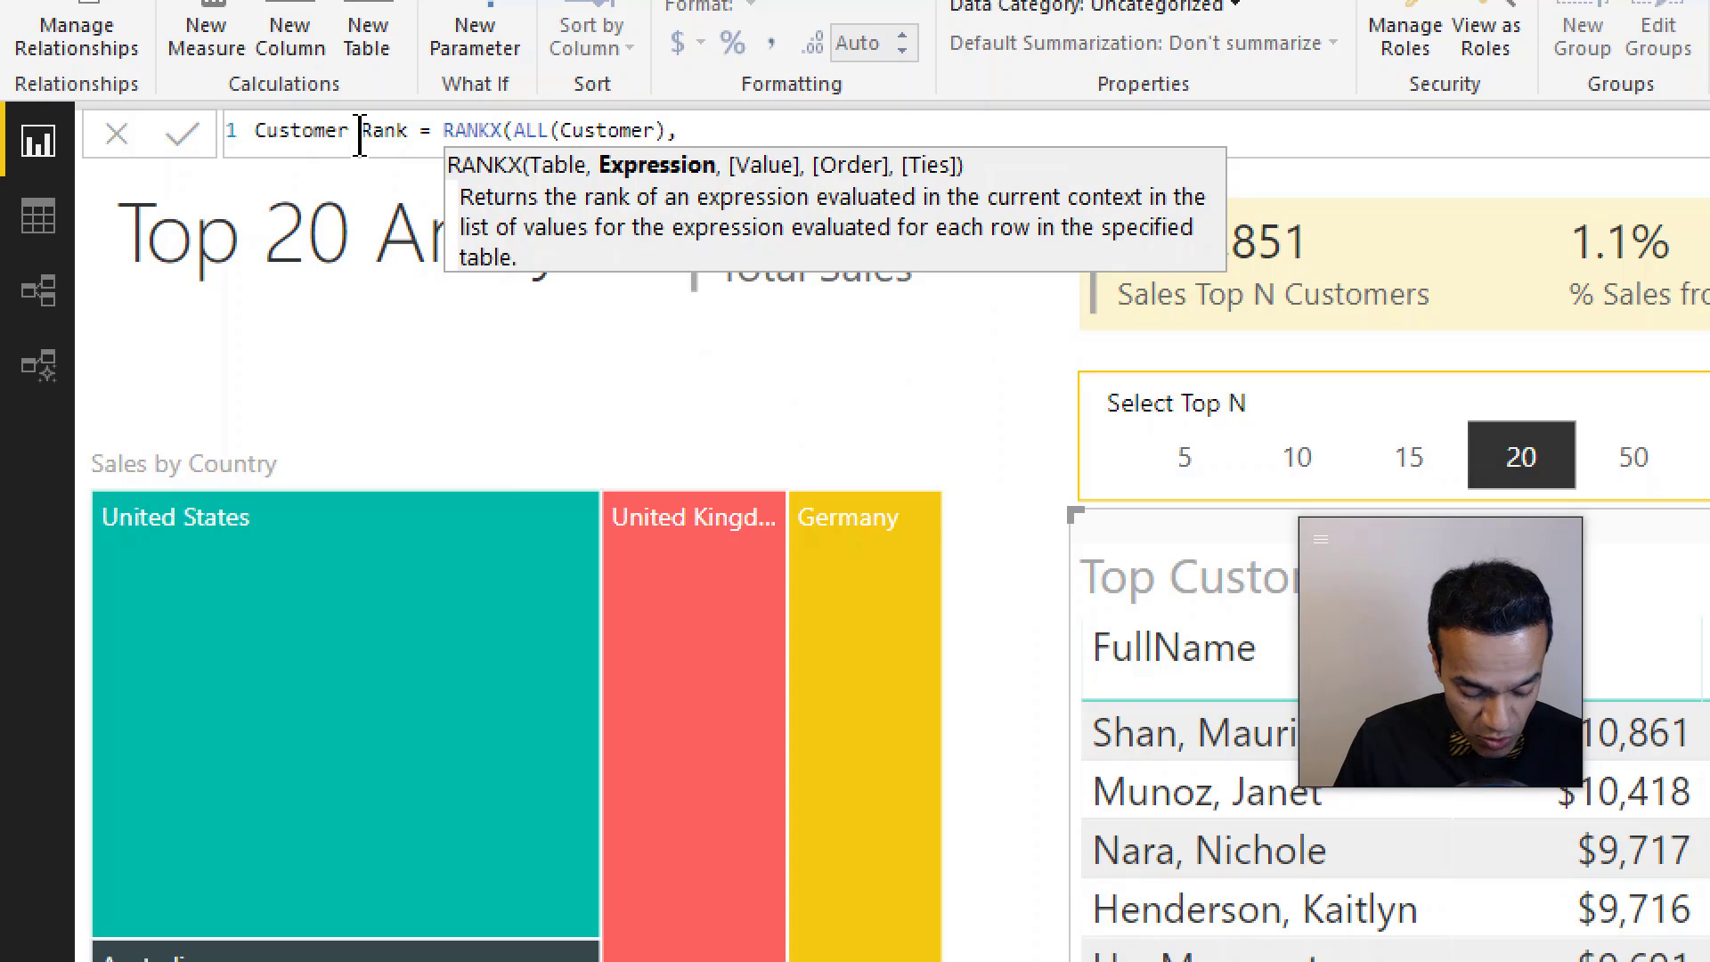
text( [Sal)
key(Tab)
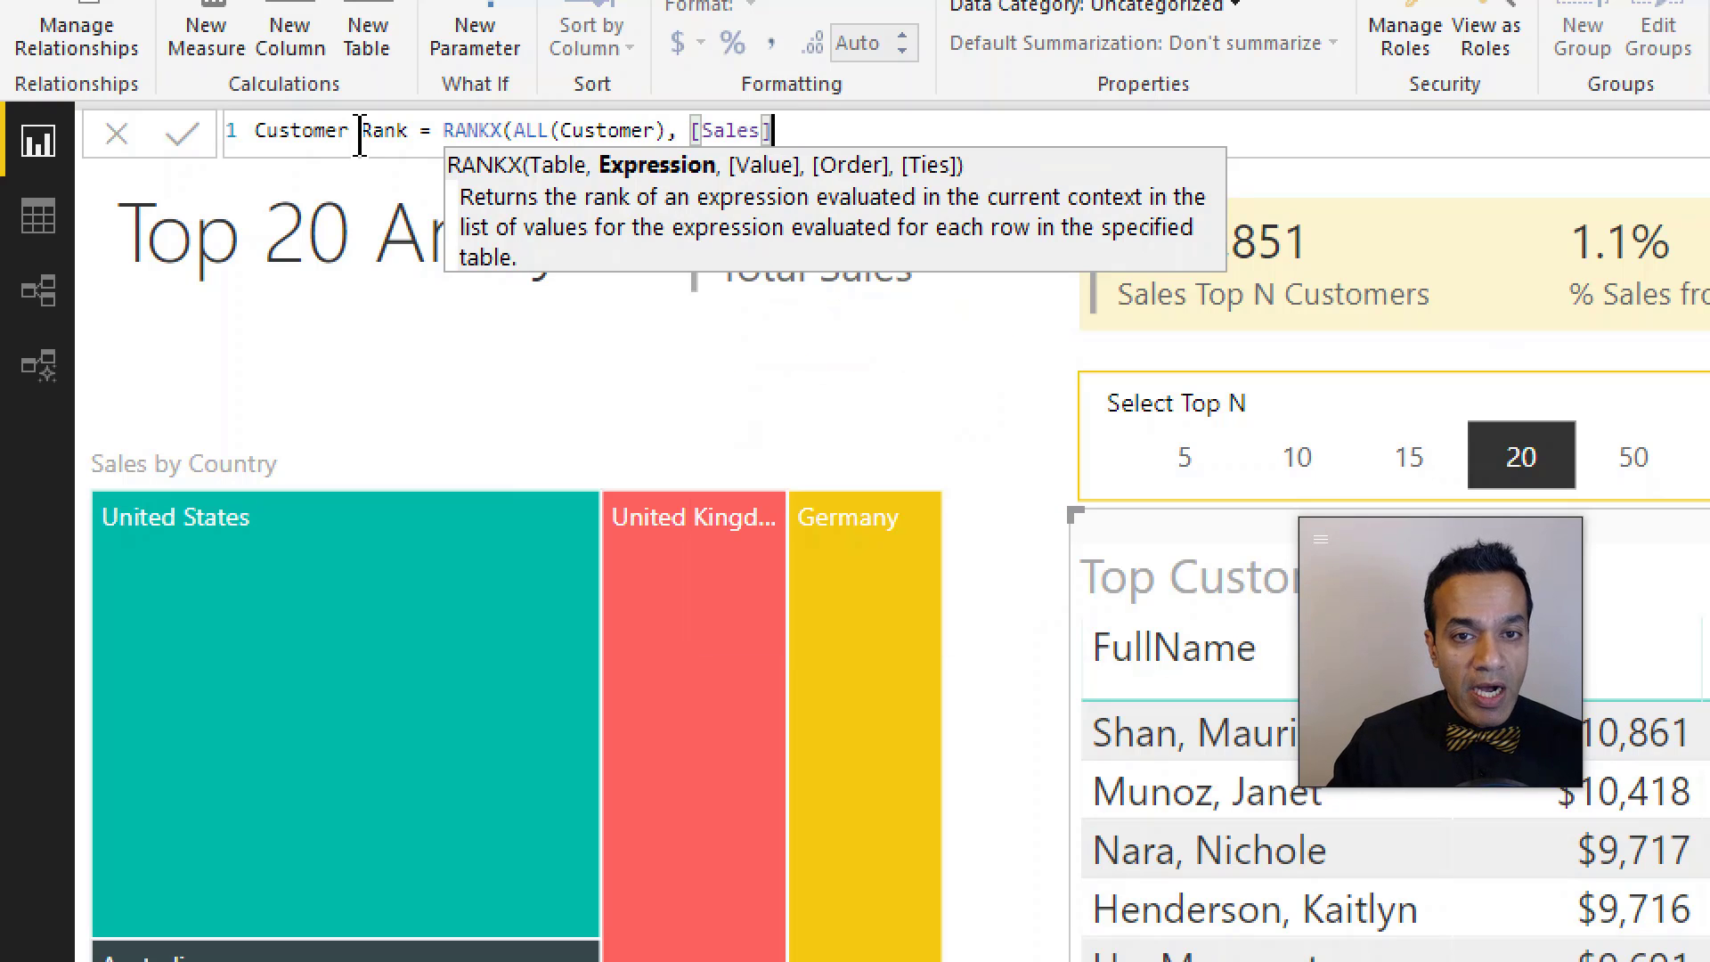
text())
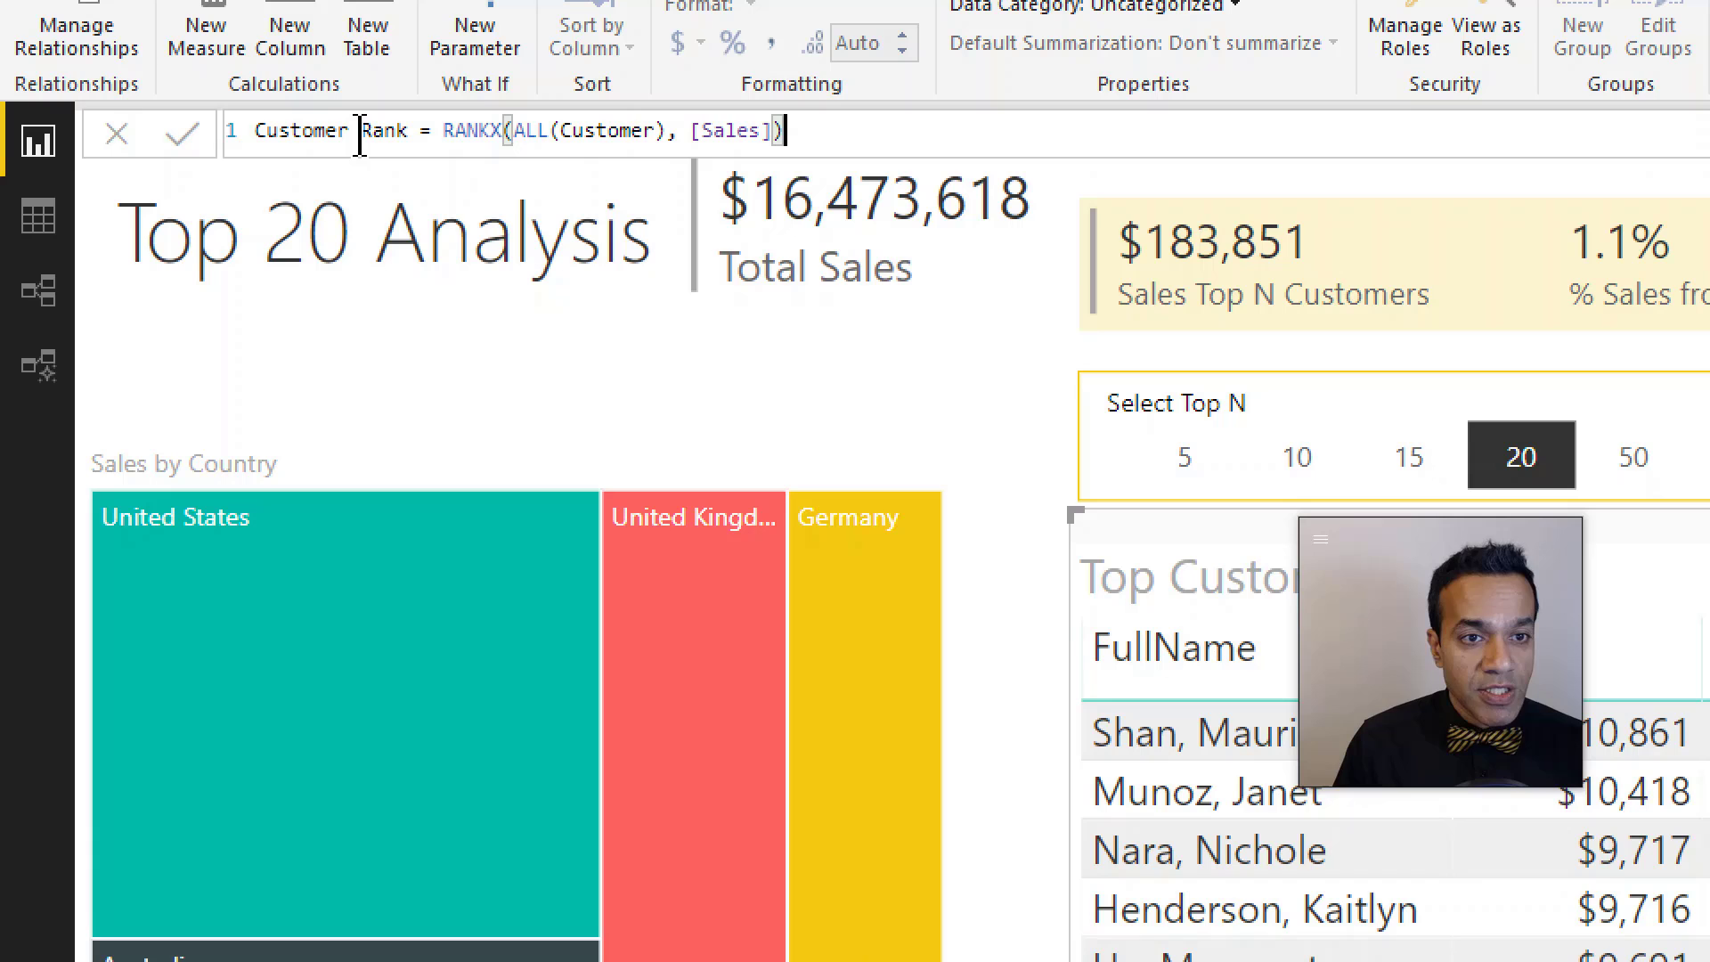
key(Return)
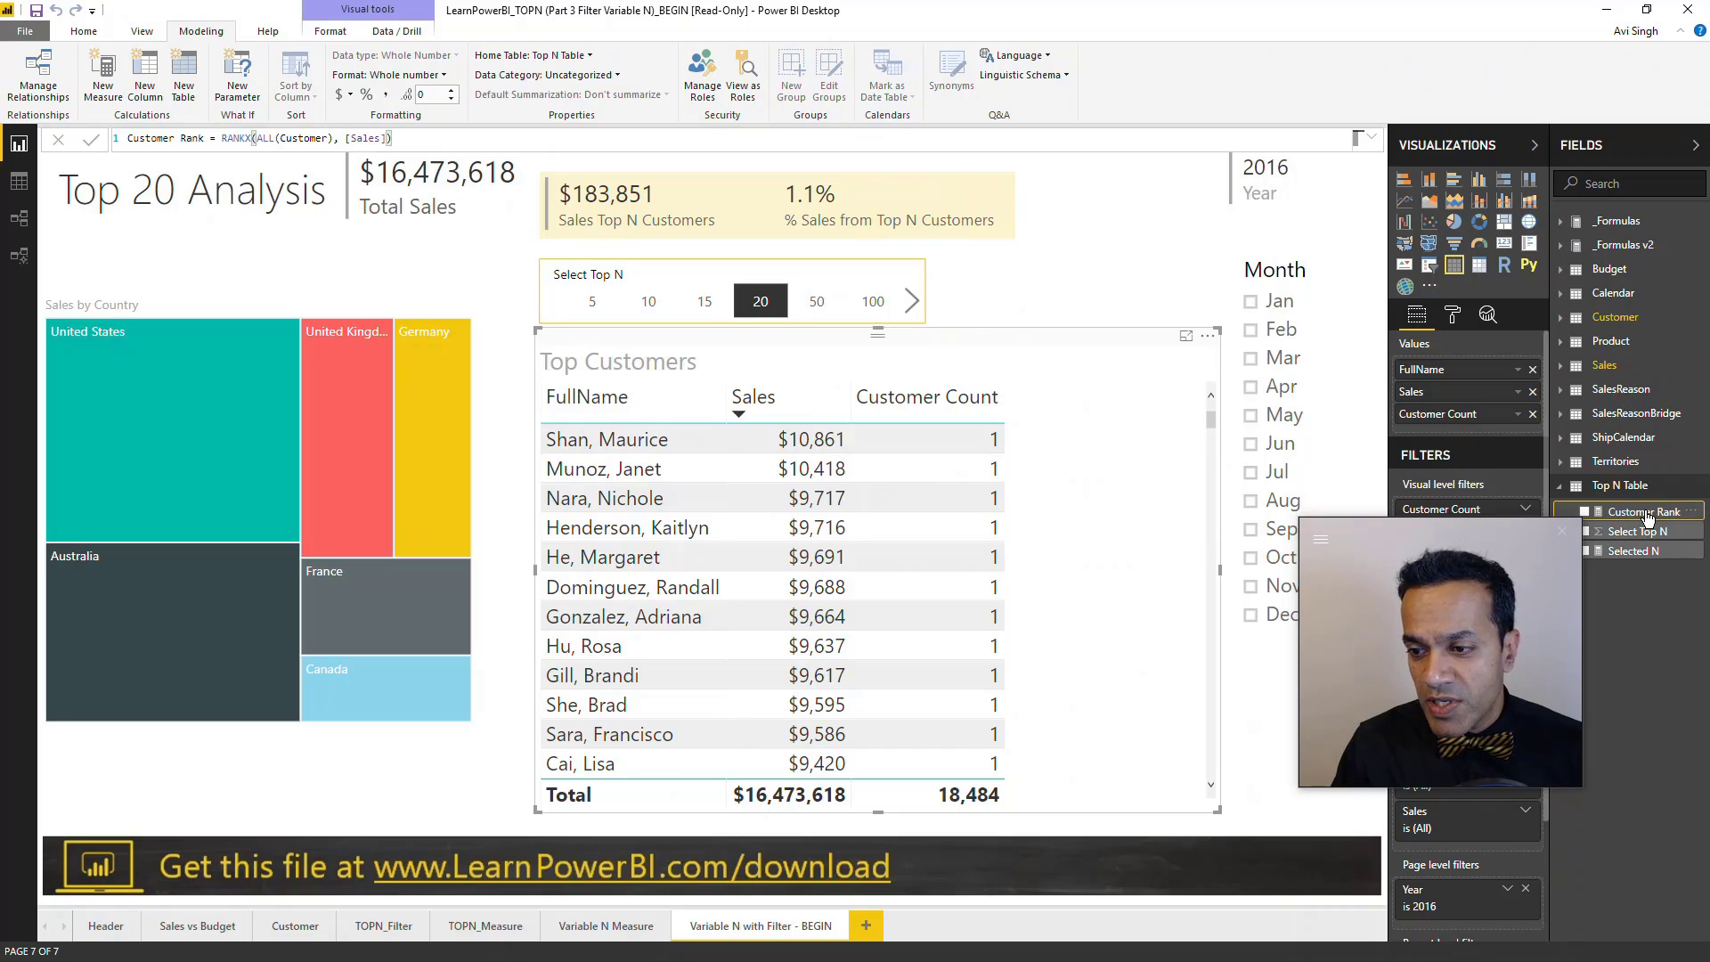
Move Customer Rank to the _Formulas v3 home table and add it as a Top Customers column.
click(572, 56)
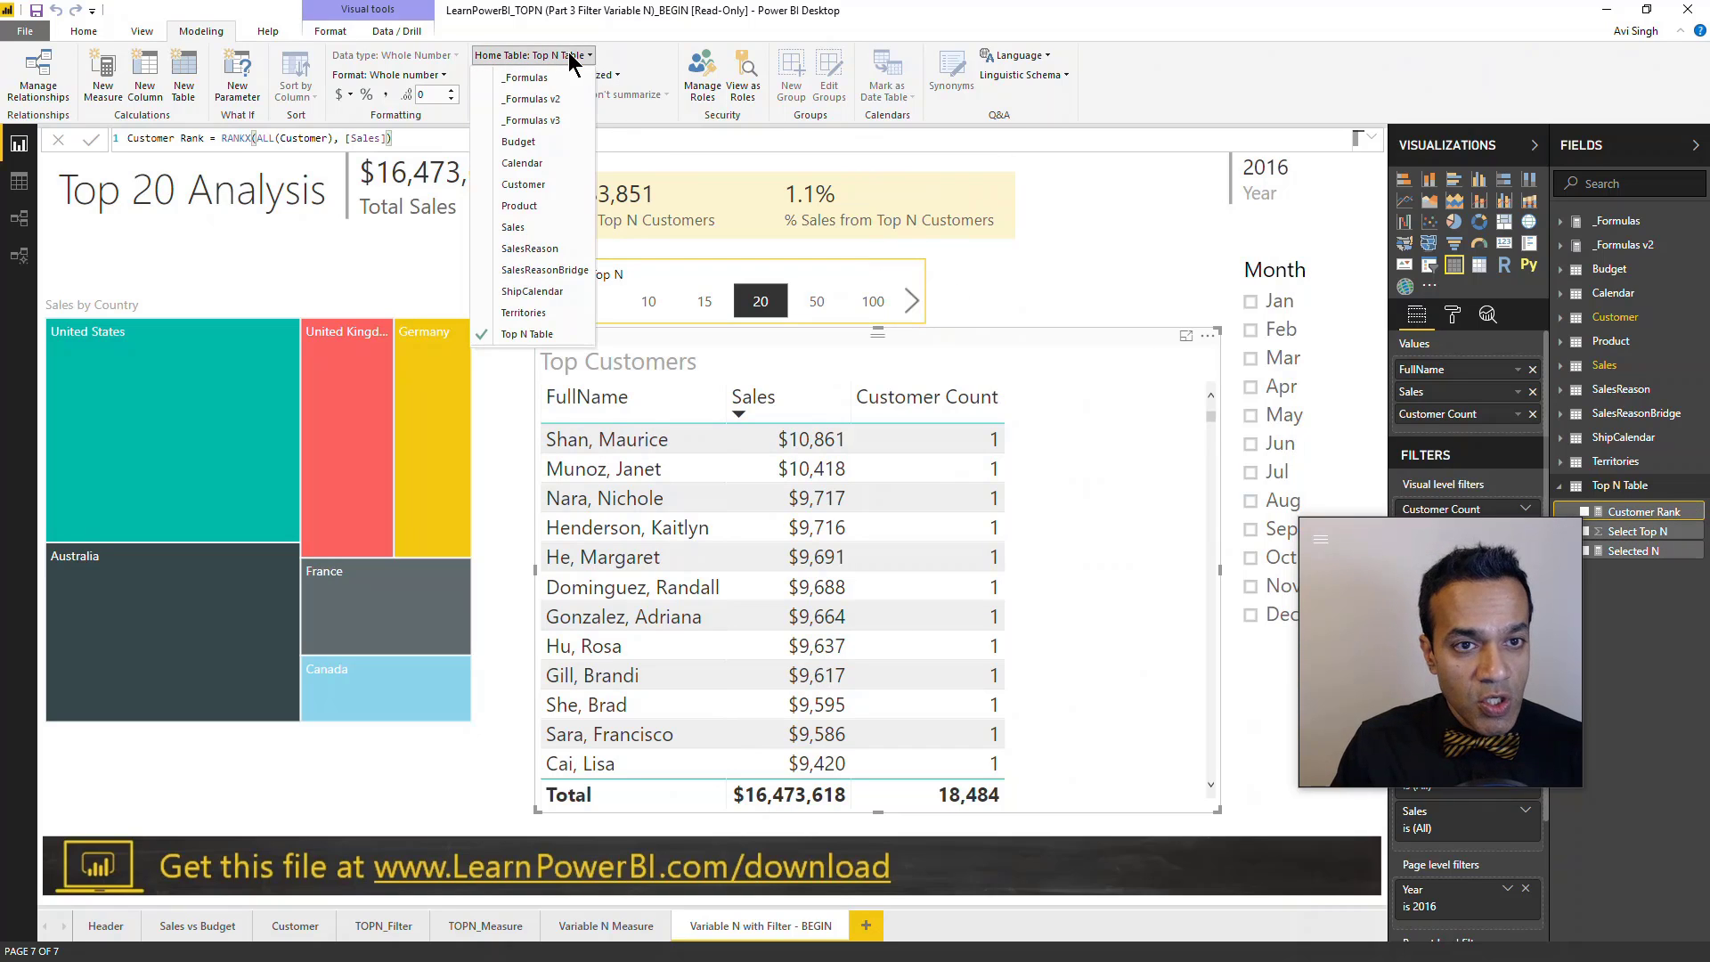
click(552, 121)
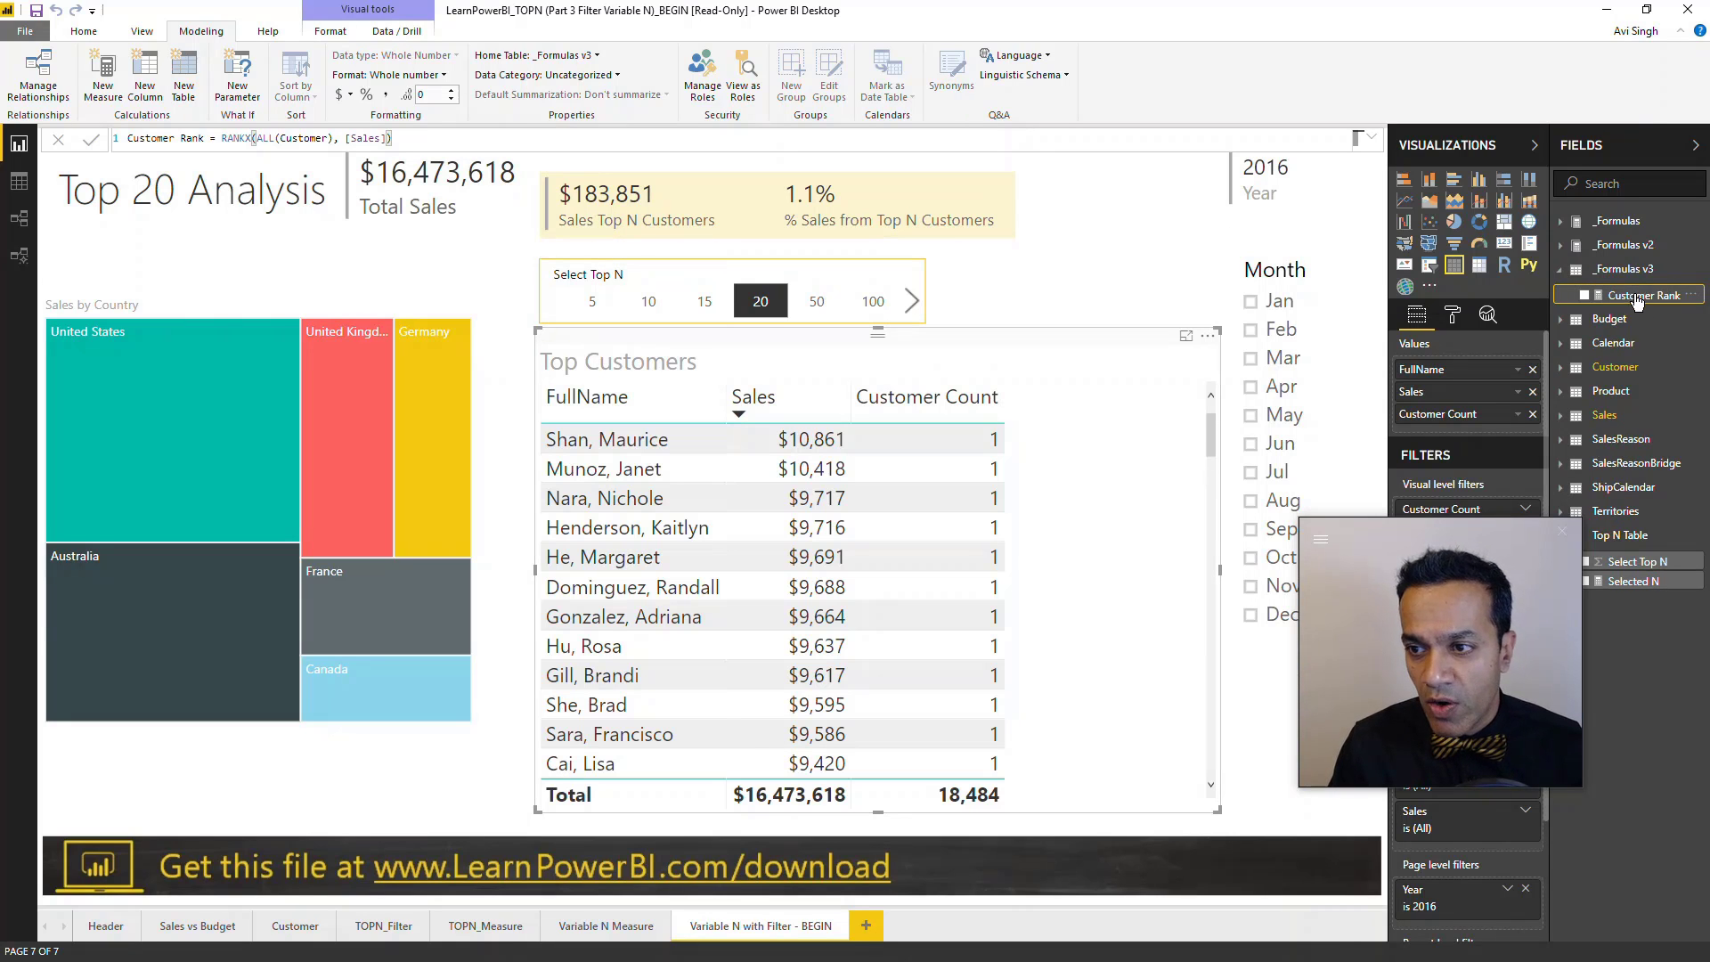
mouse_move(1643, 295)
mouse_down()
mouse_move(1066, 521)
mouse_move(1091, 513)
mouse_up()
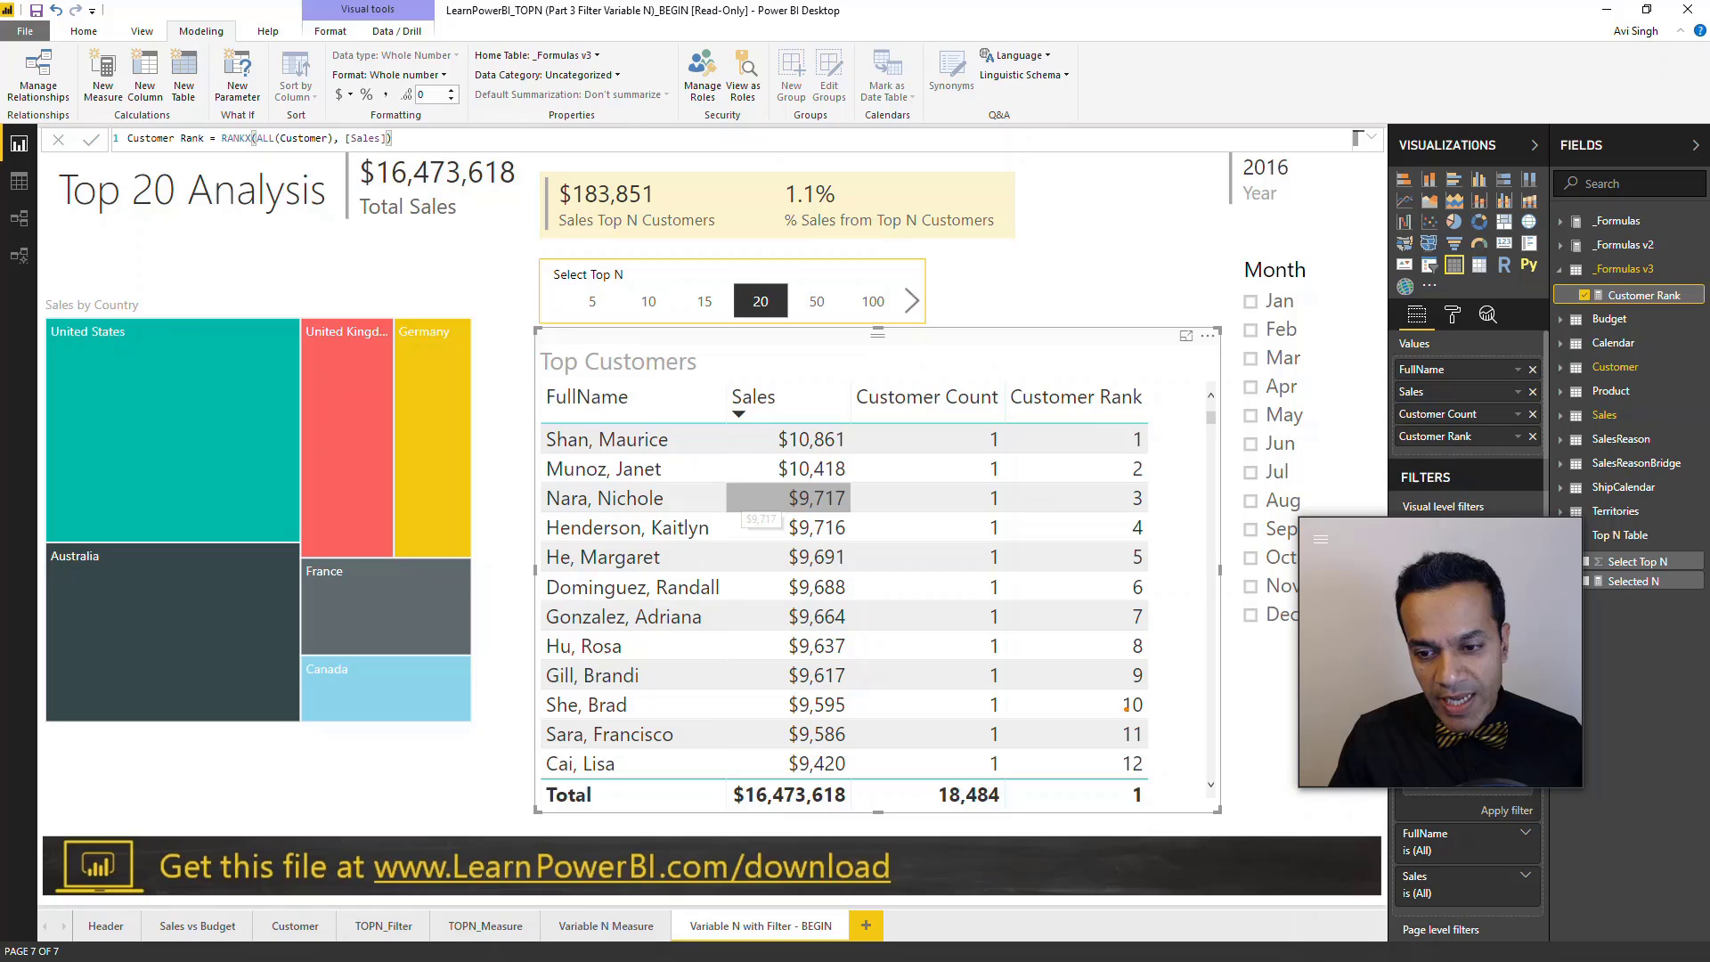
drag(1218, 637, 1022, 326)
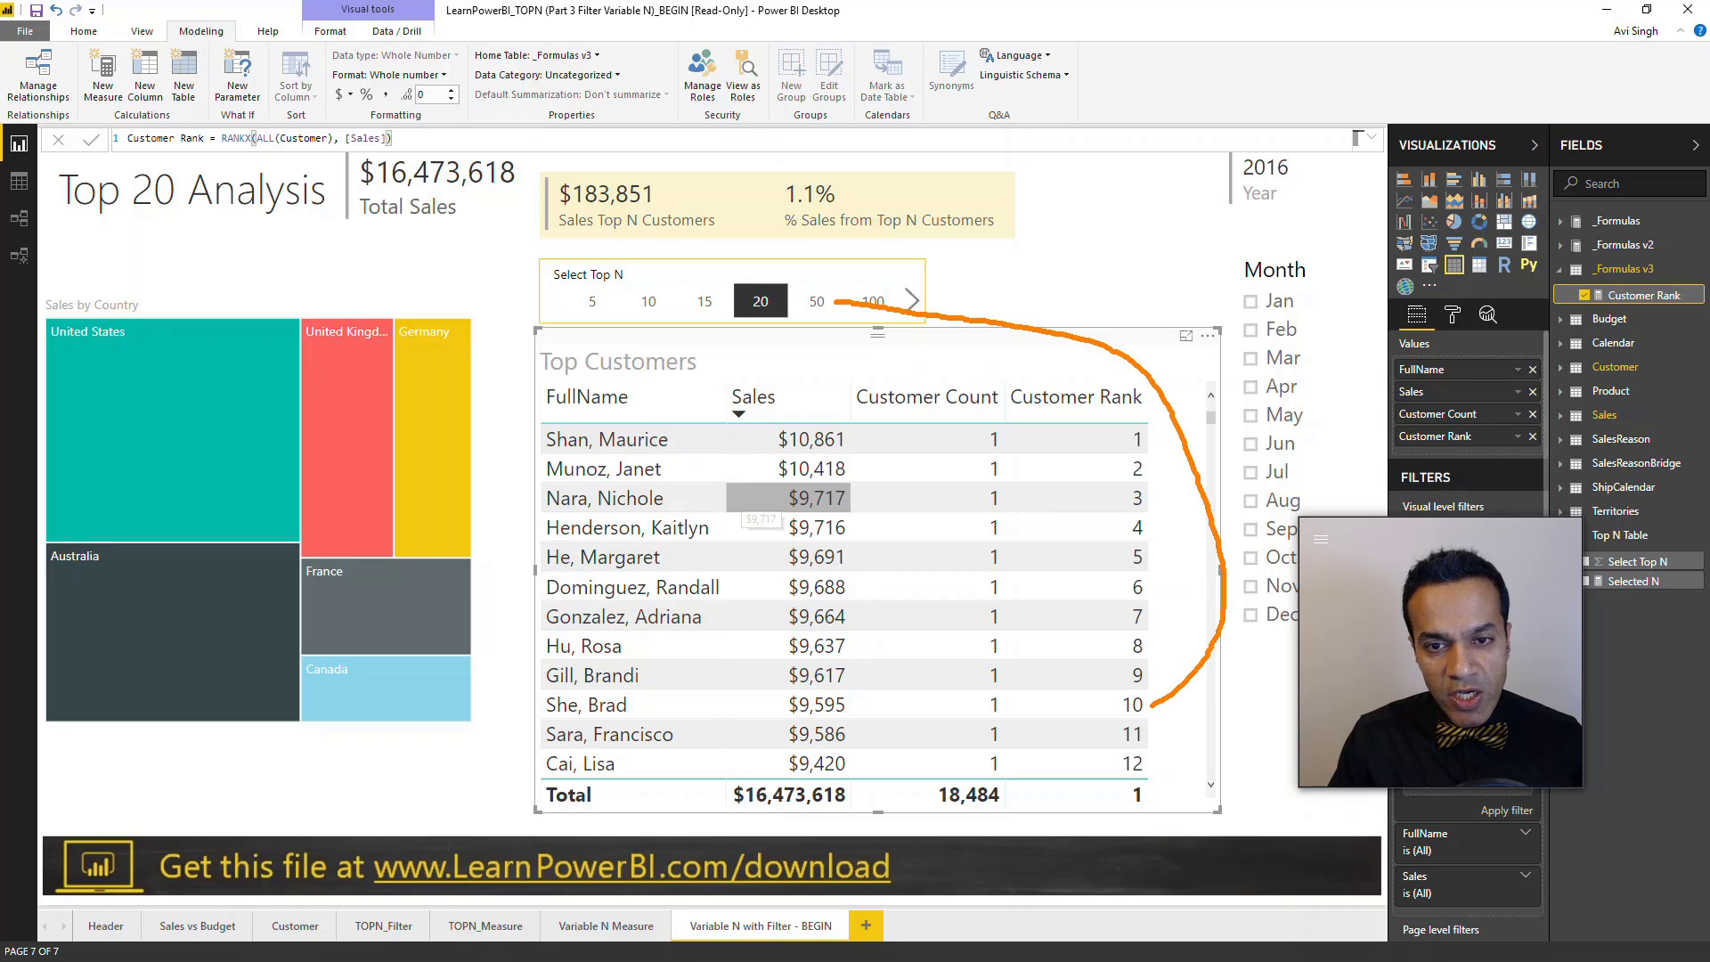
key(Escape)
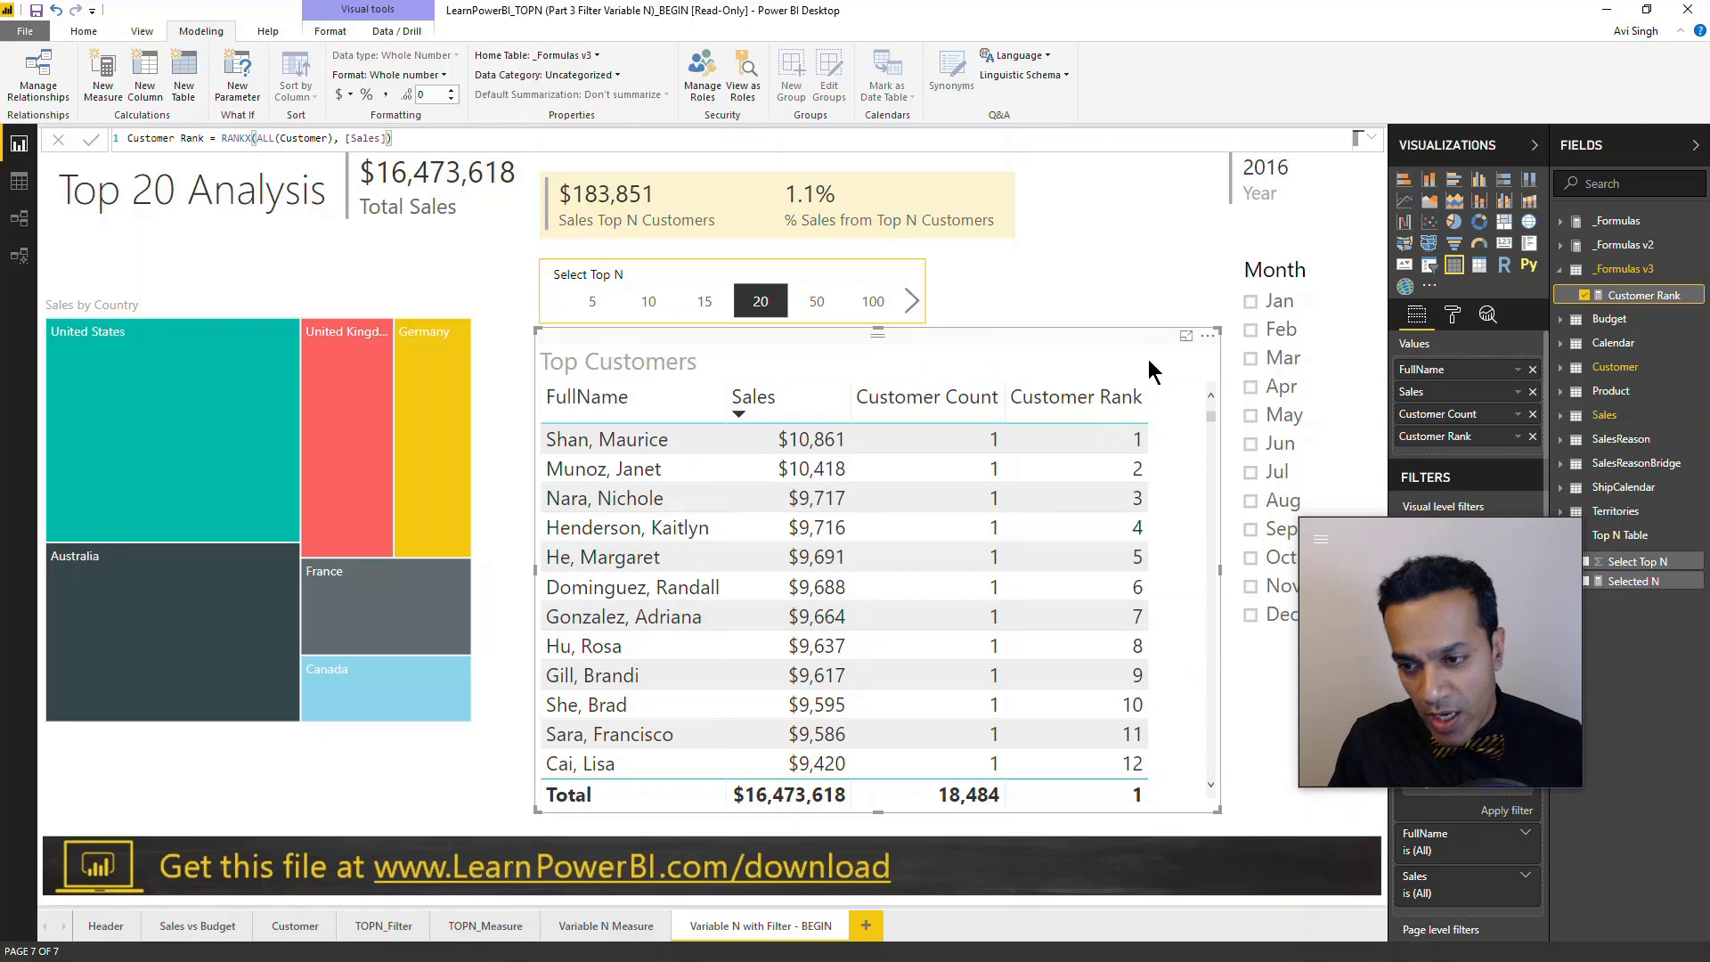
Open the Customer Rank filter, add Selected N as a visual filter, and widen the table.
drag(1276, 250, 1306, 33)
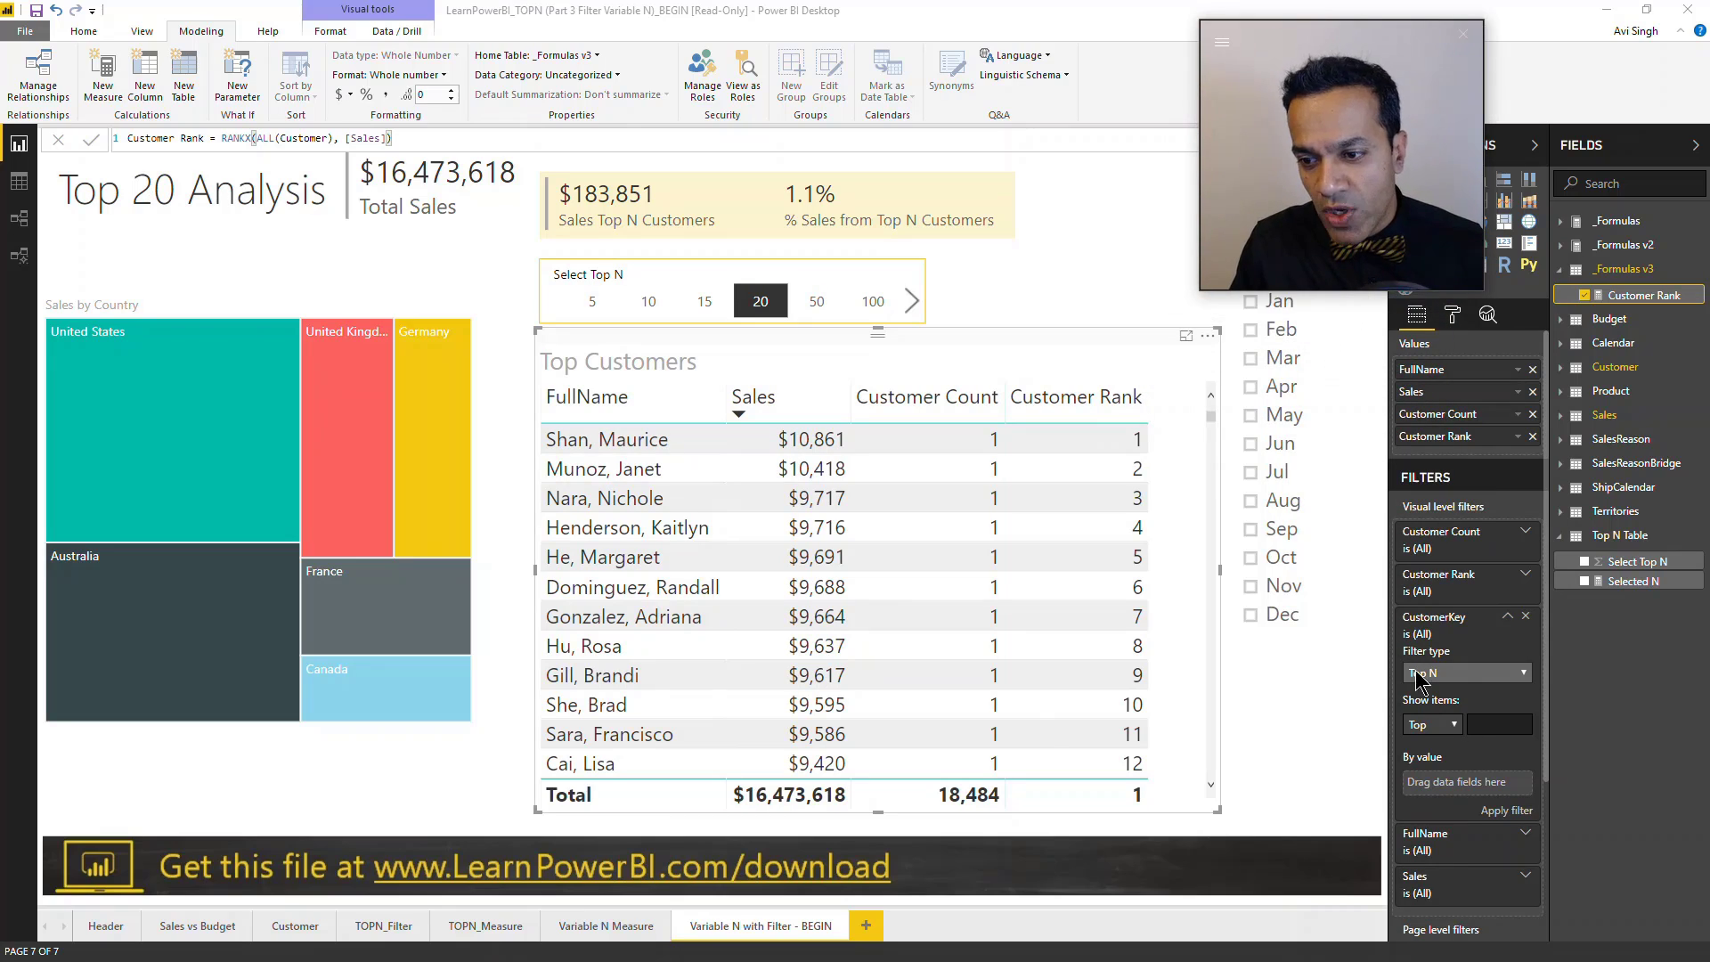
click(1509, 619)
click(1526, 574)
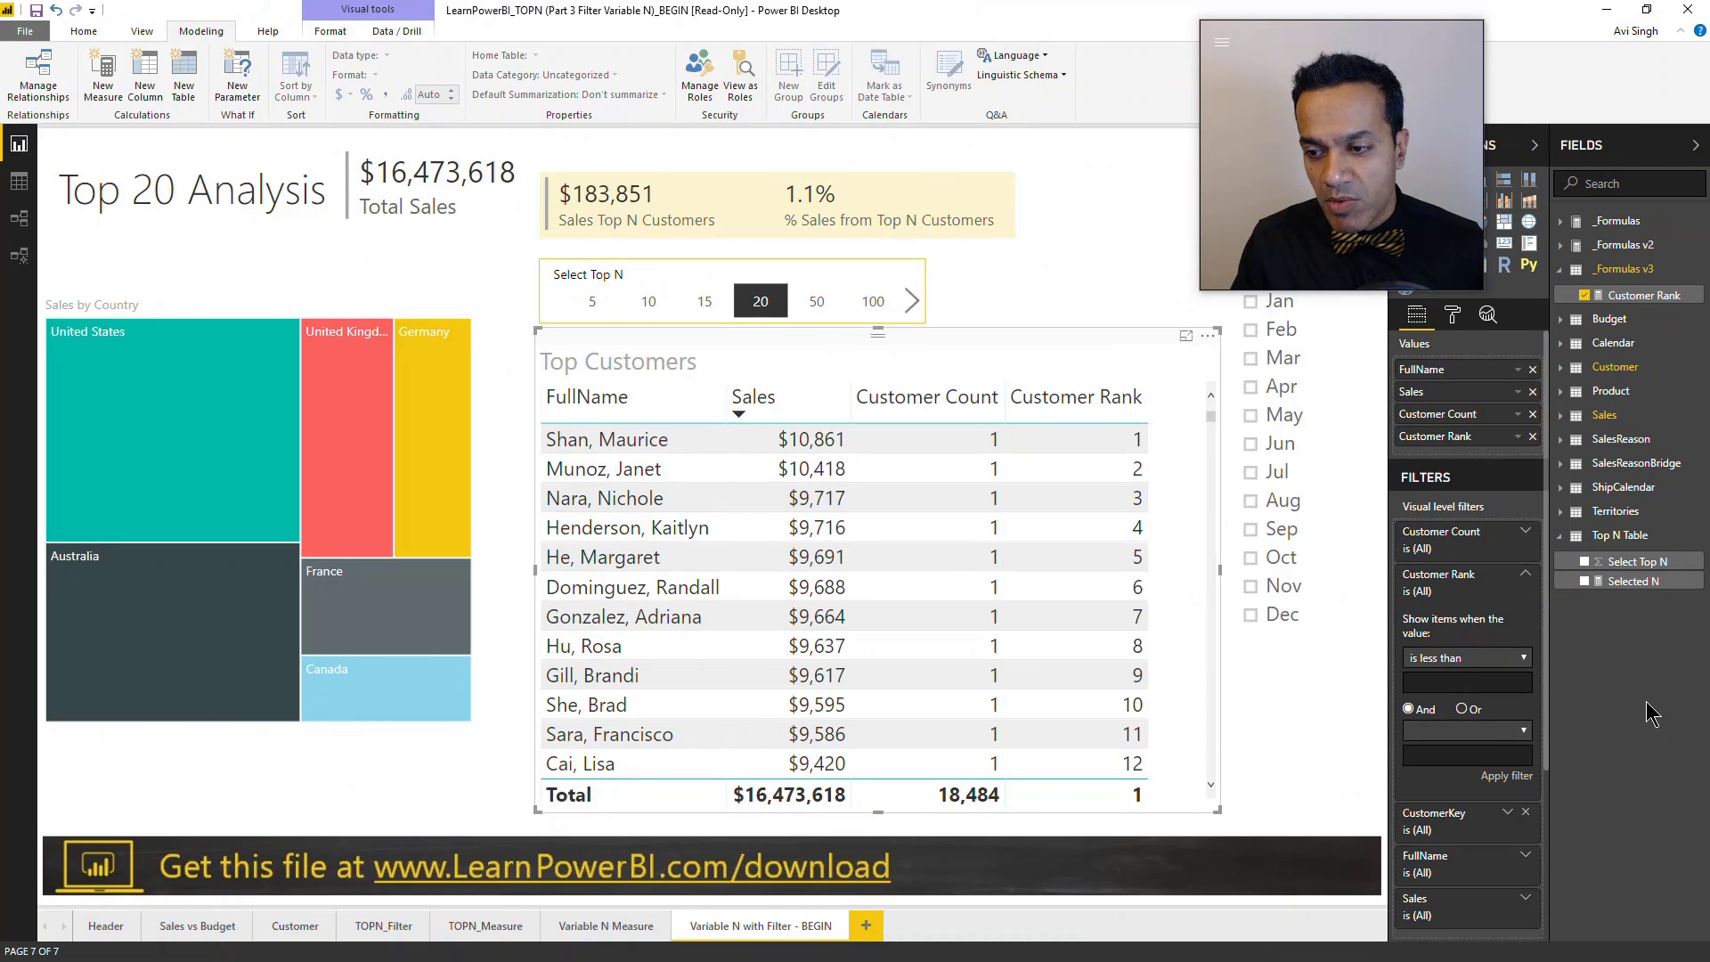
drag(1627, 596, 1503, 683)
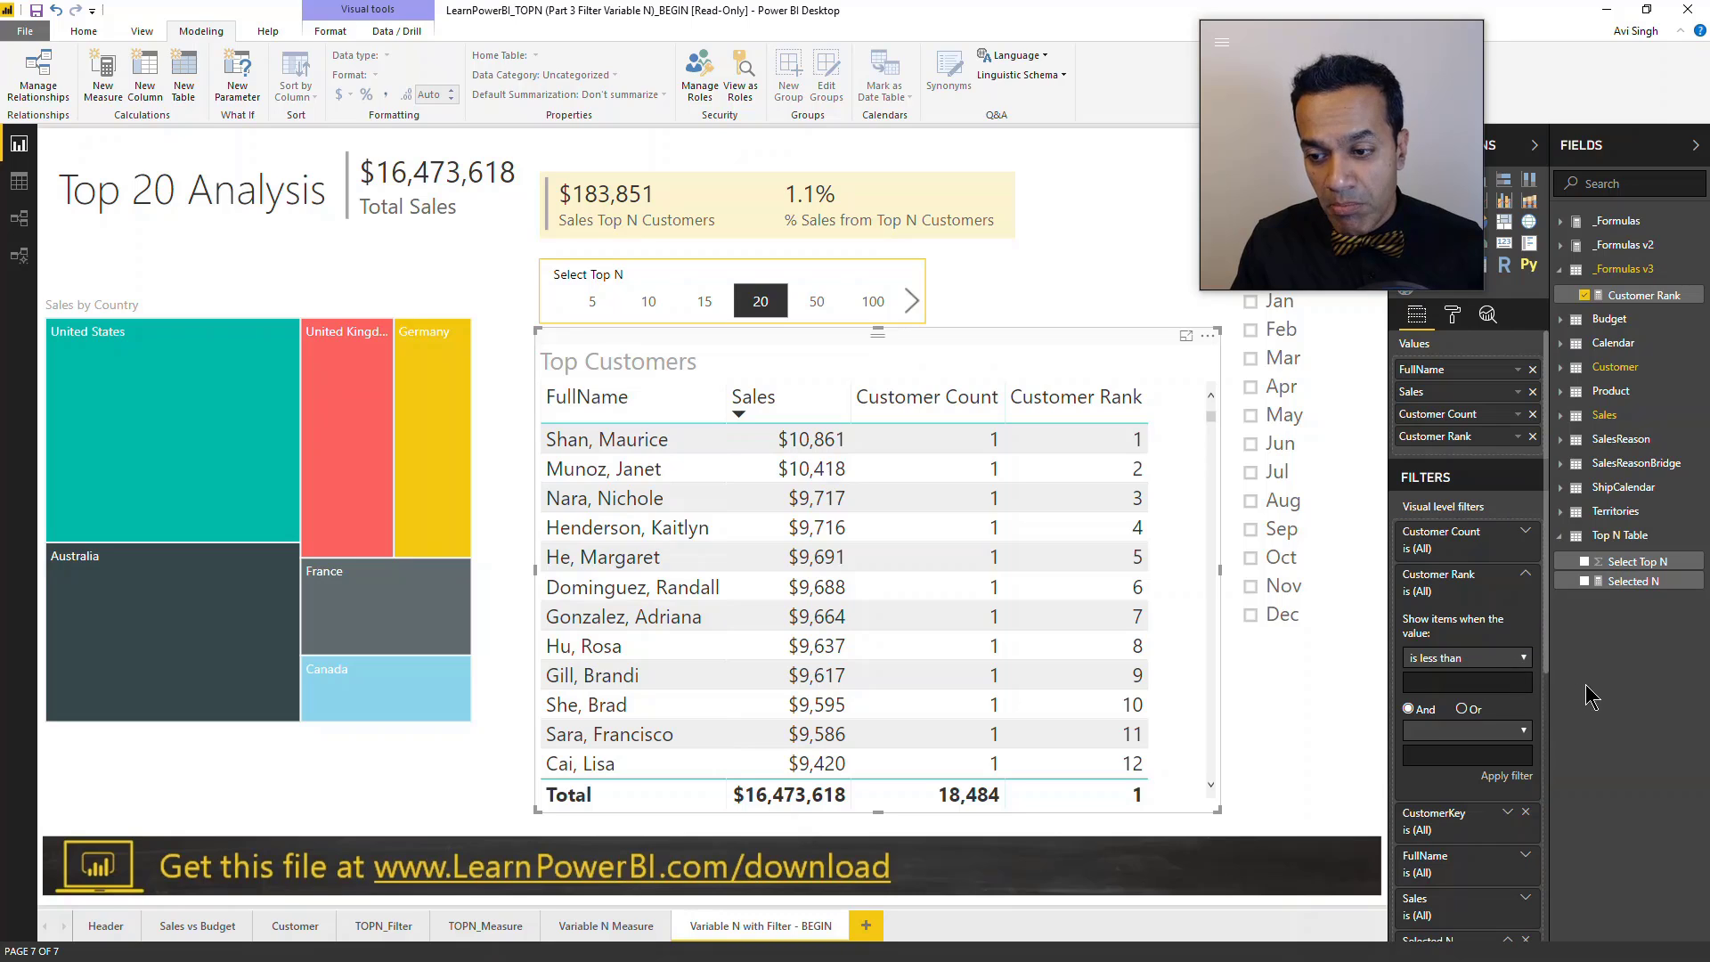
scroll(1502, 683, down, 1)
scroll(1509, 682, down, 2)
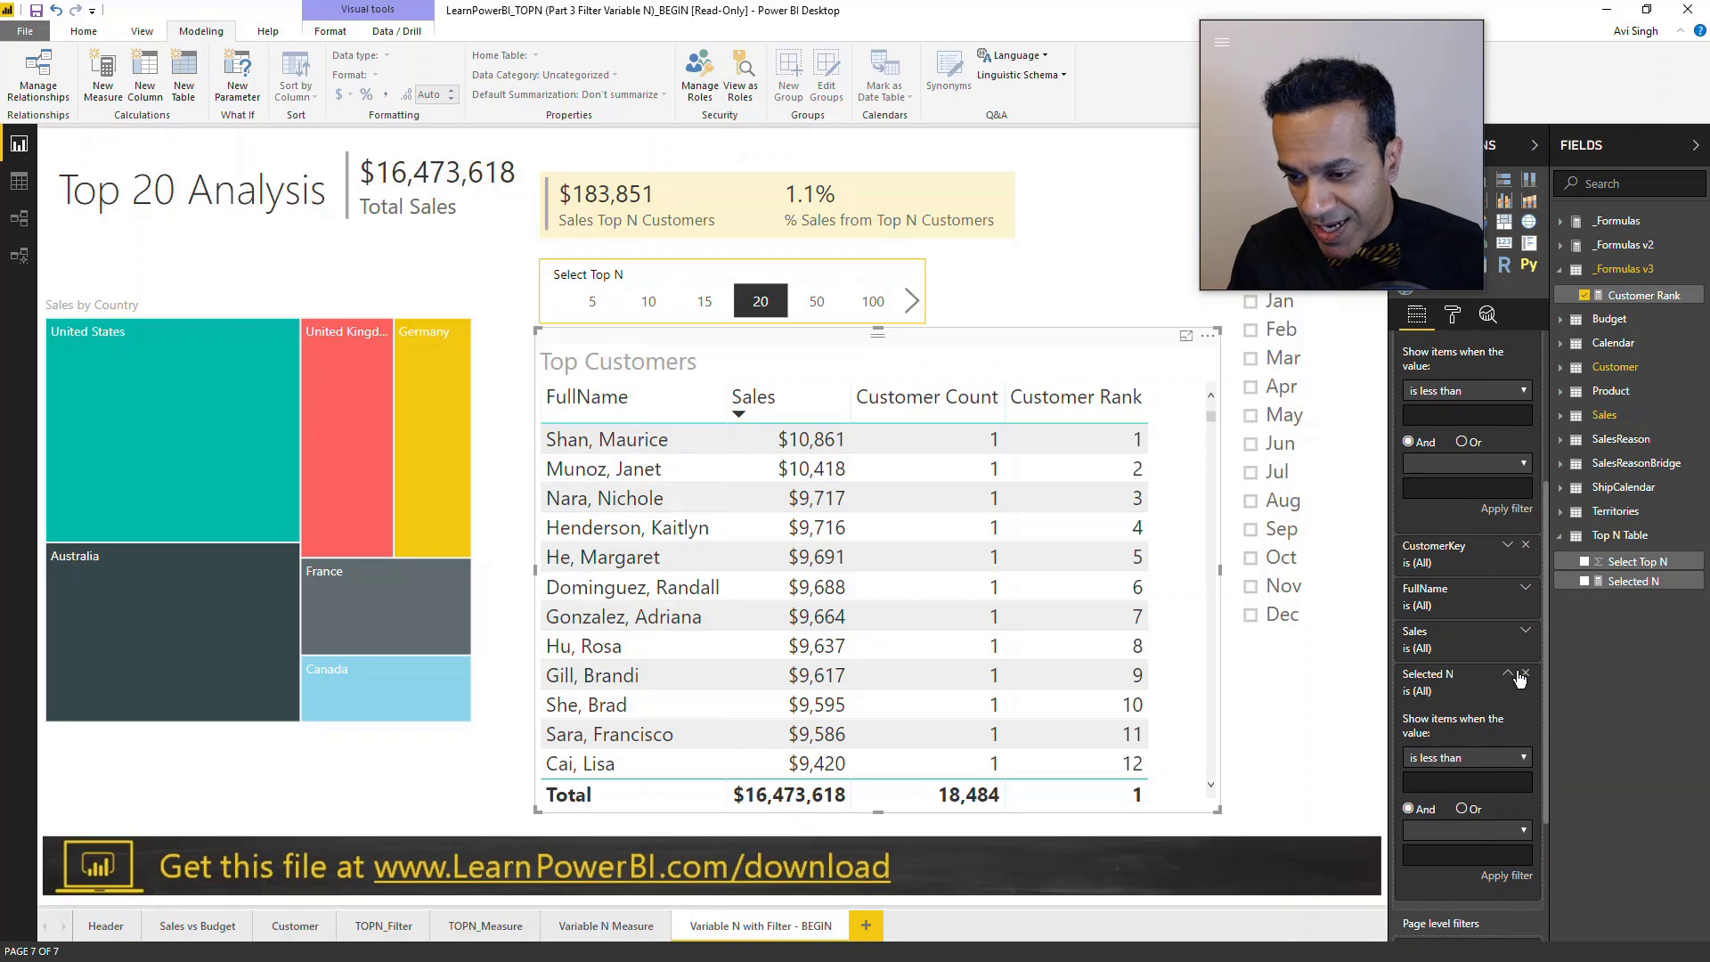
scroll(1525, 683, down, 1)
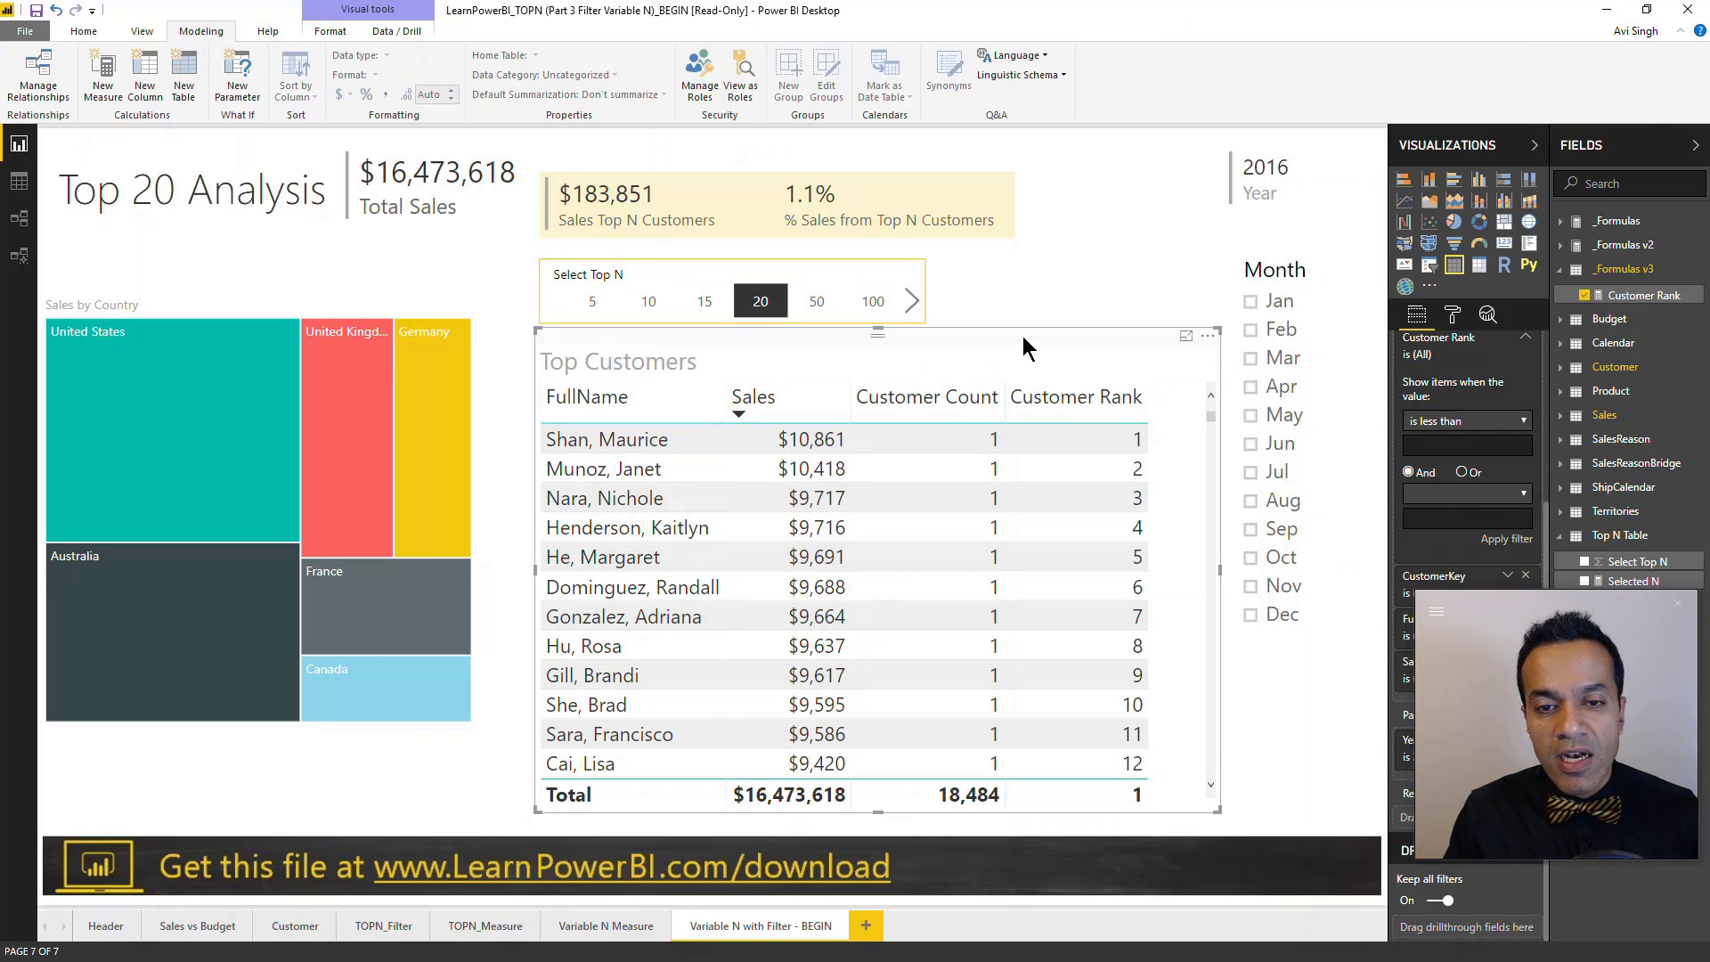
drag(1022, 335, 961, 339)
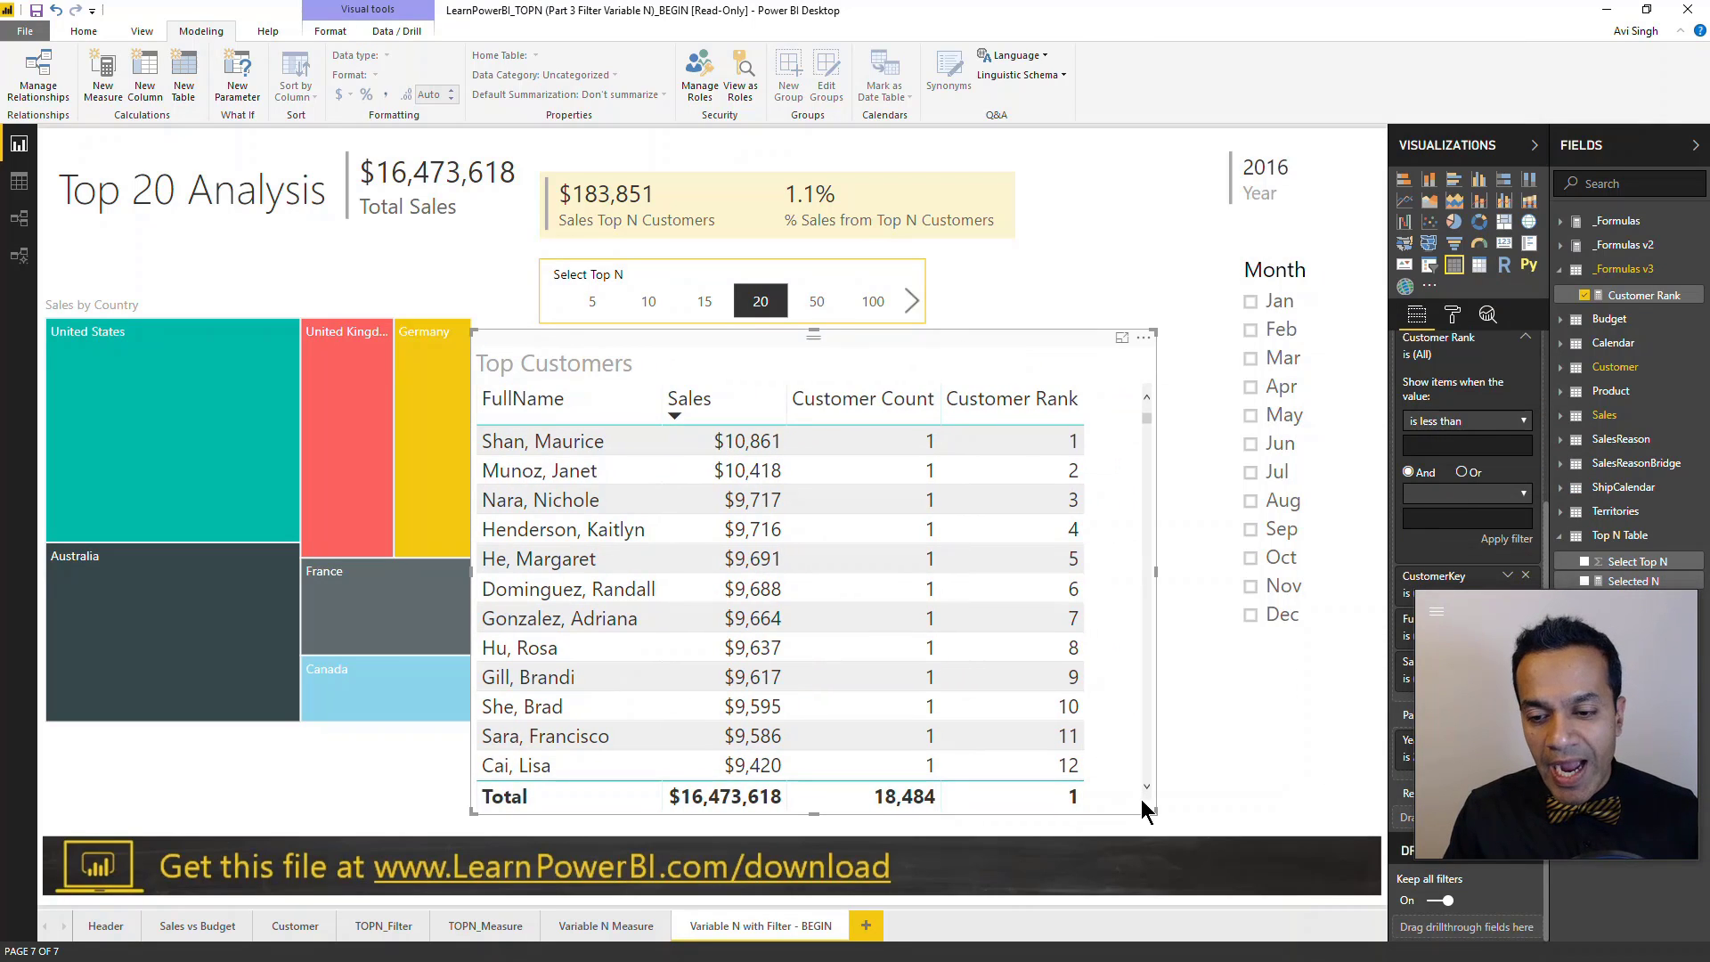
drag(1153, 808, 1221, 808)
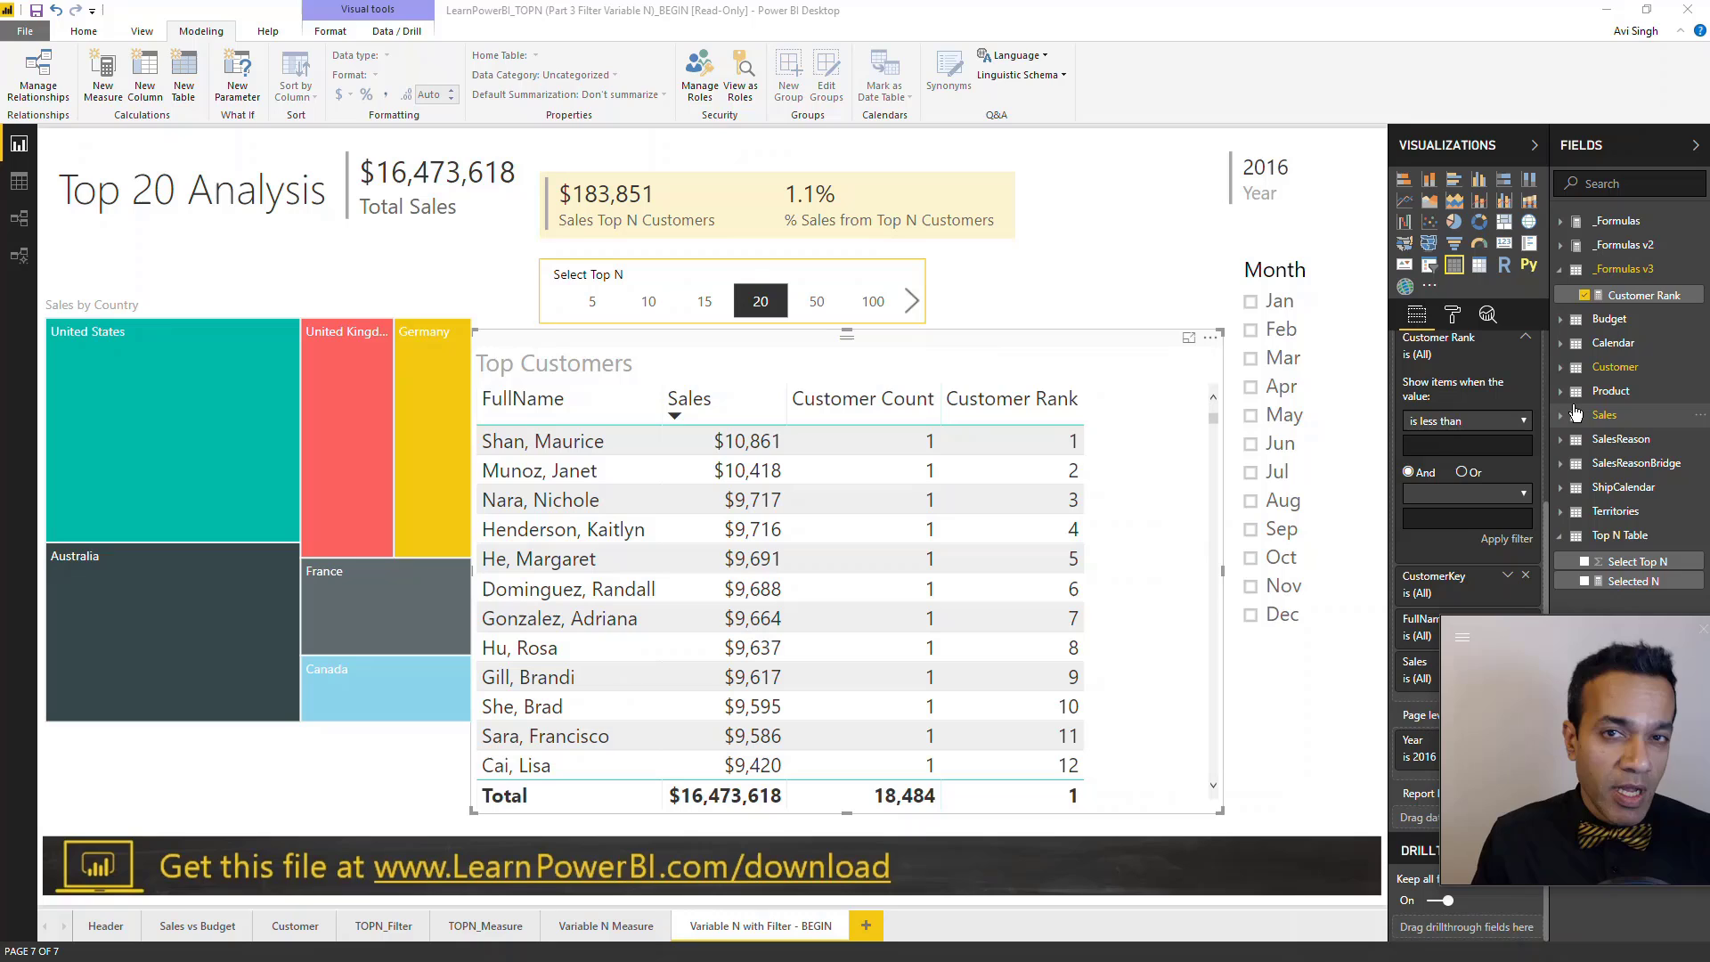
Define the new measure Customer Rank within Selected N = [Customer Rank] <= [Selected N].
click(1608, 318)
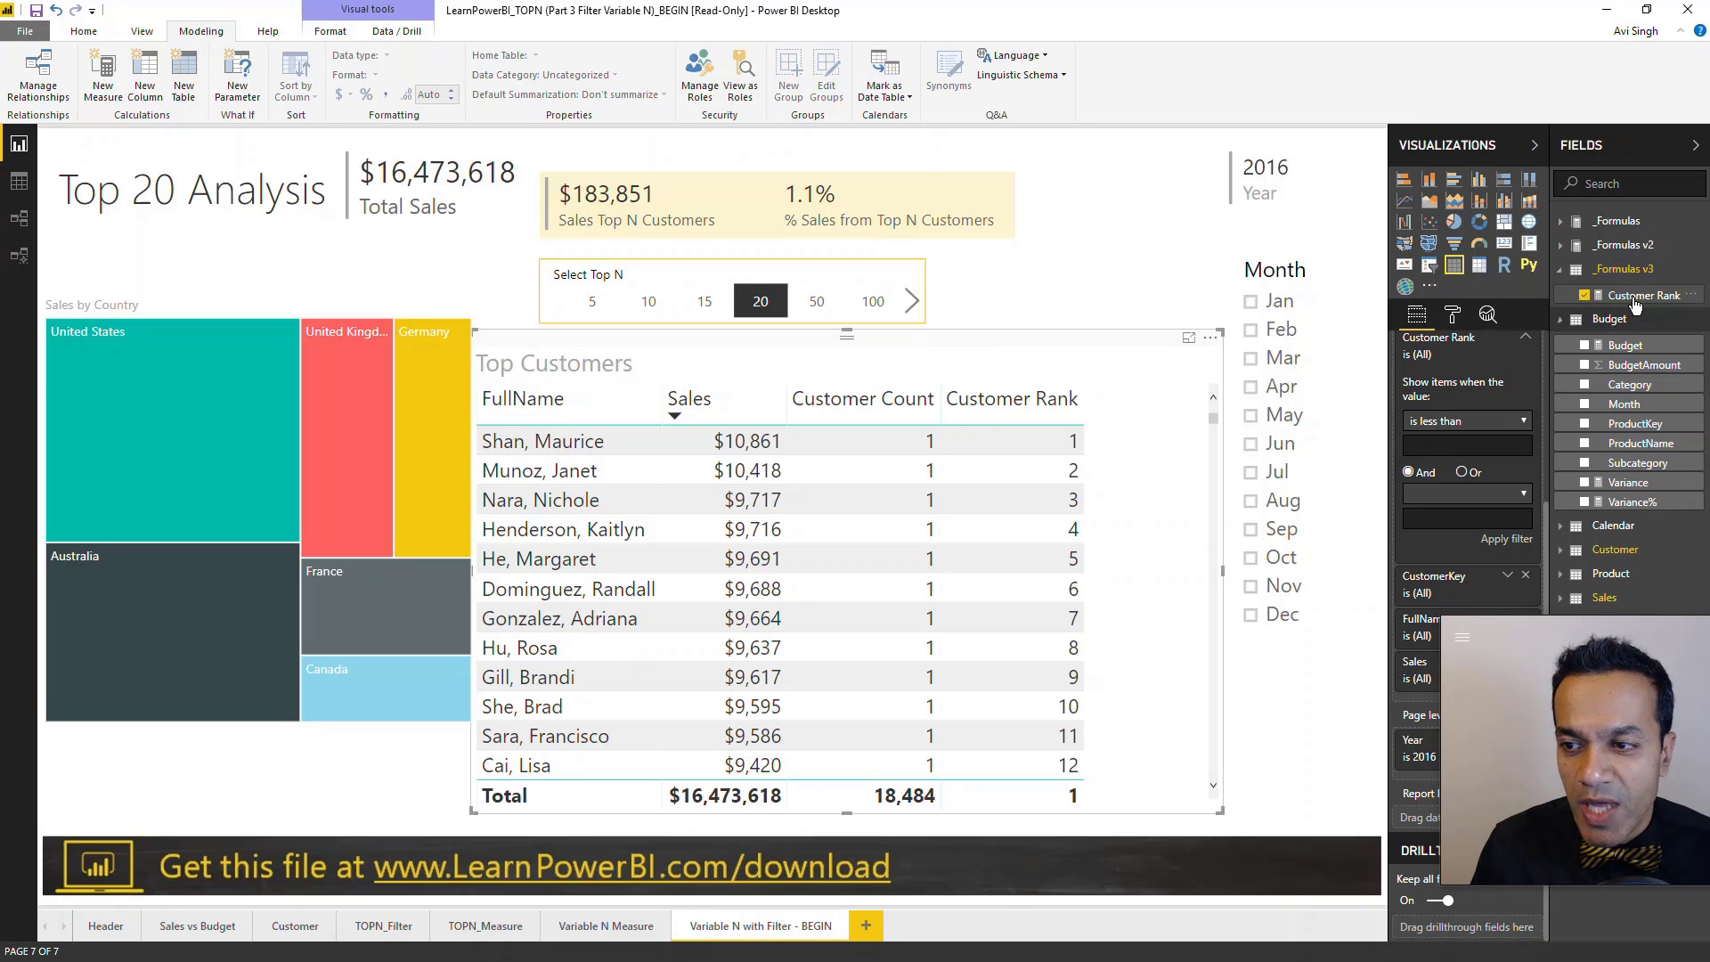
click(104, 89)
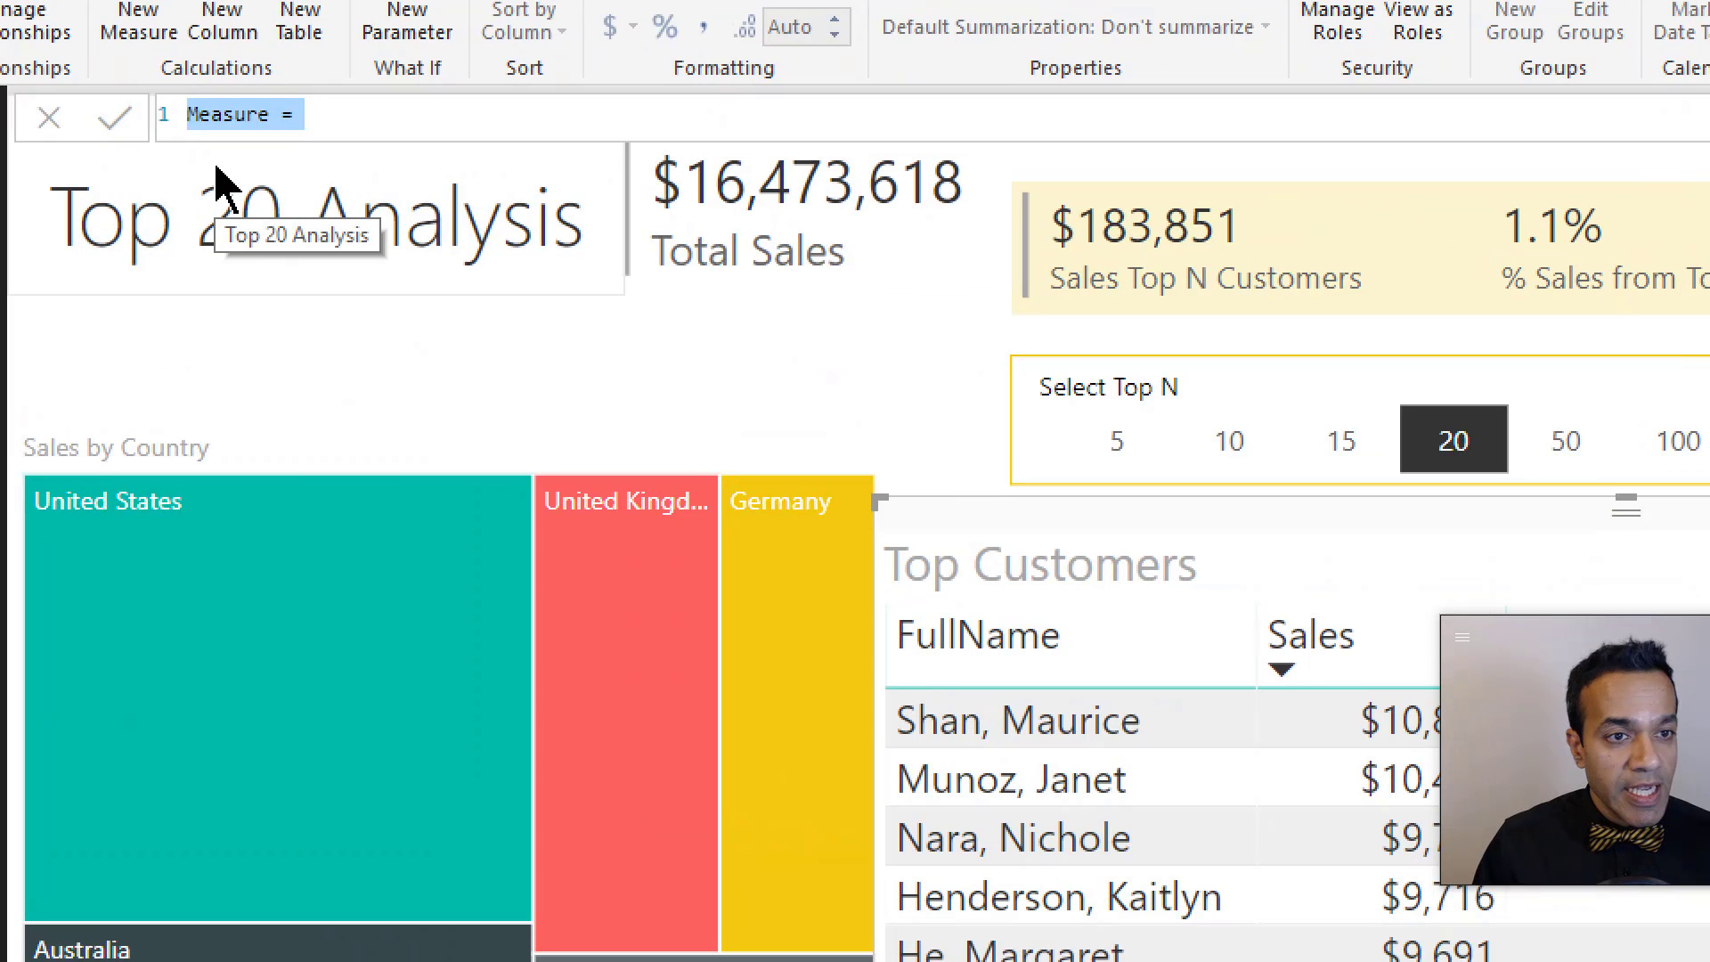
text(Customer )
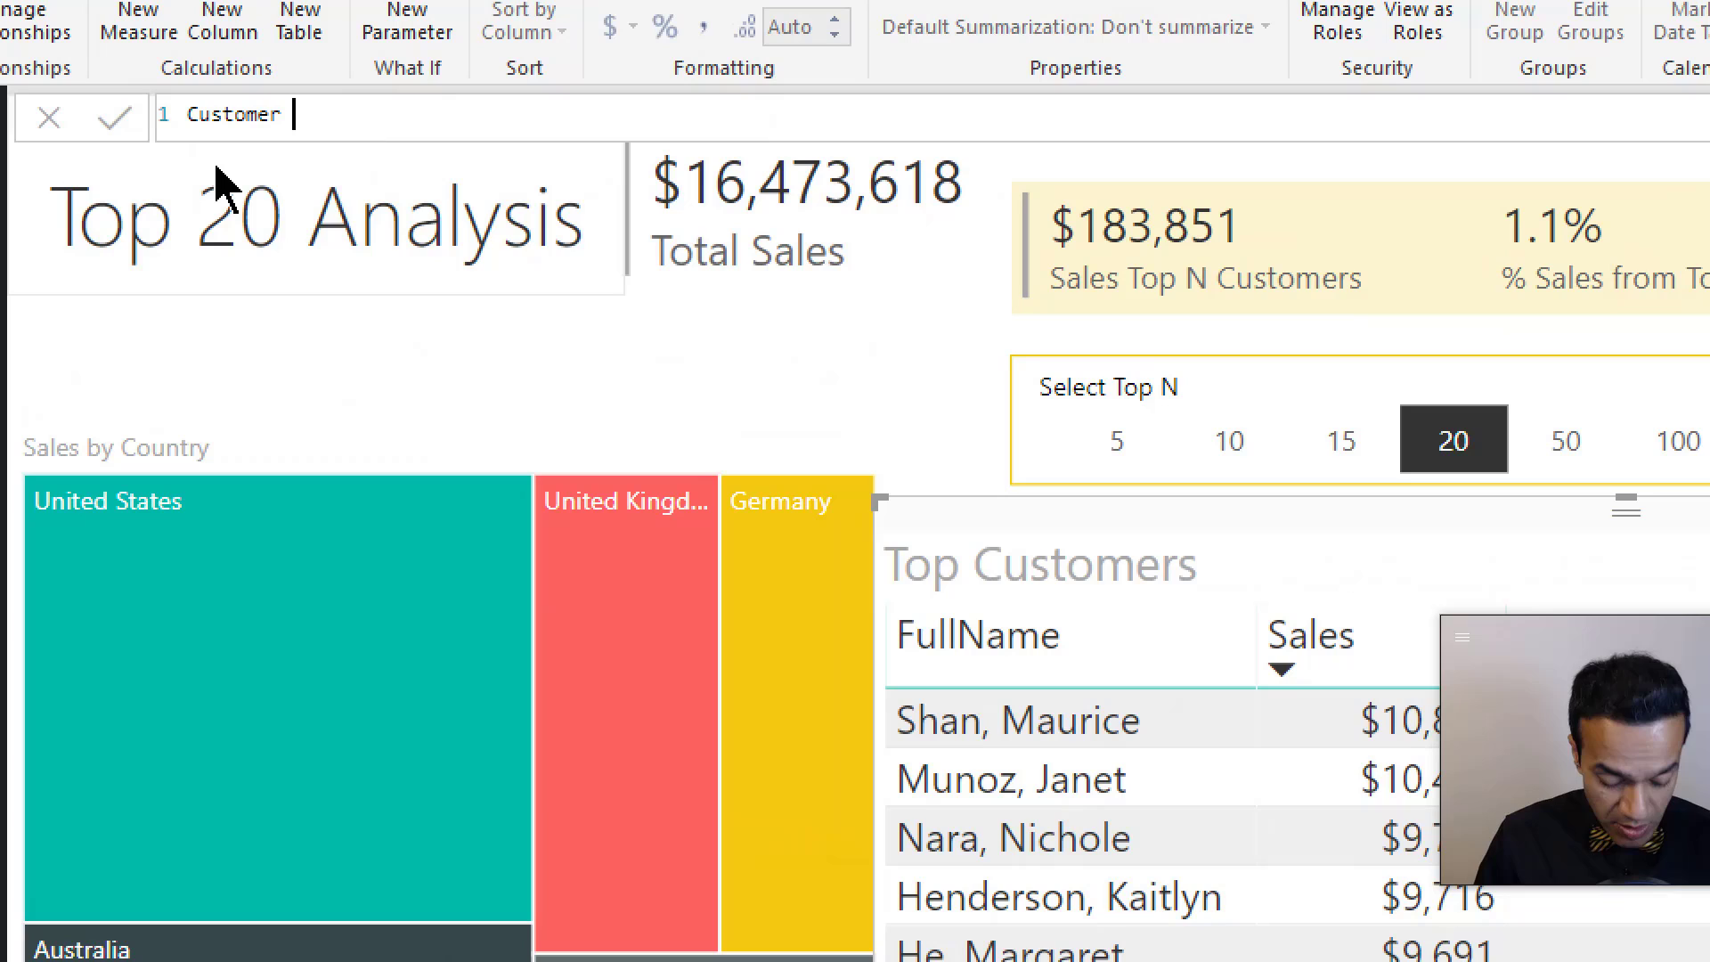
text(Rank within )
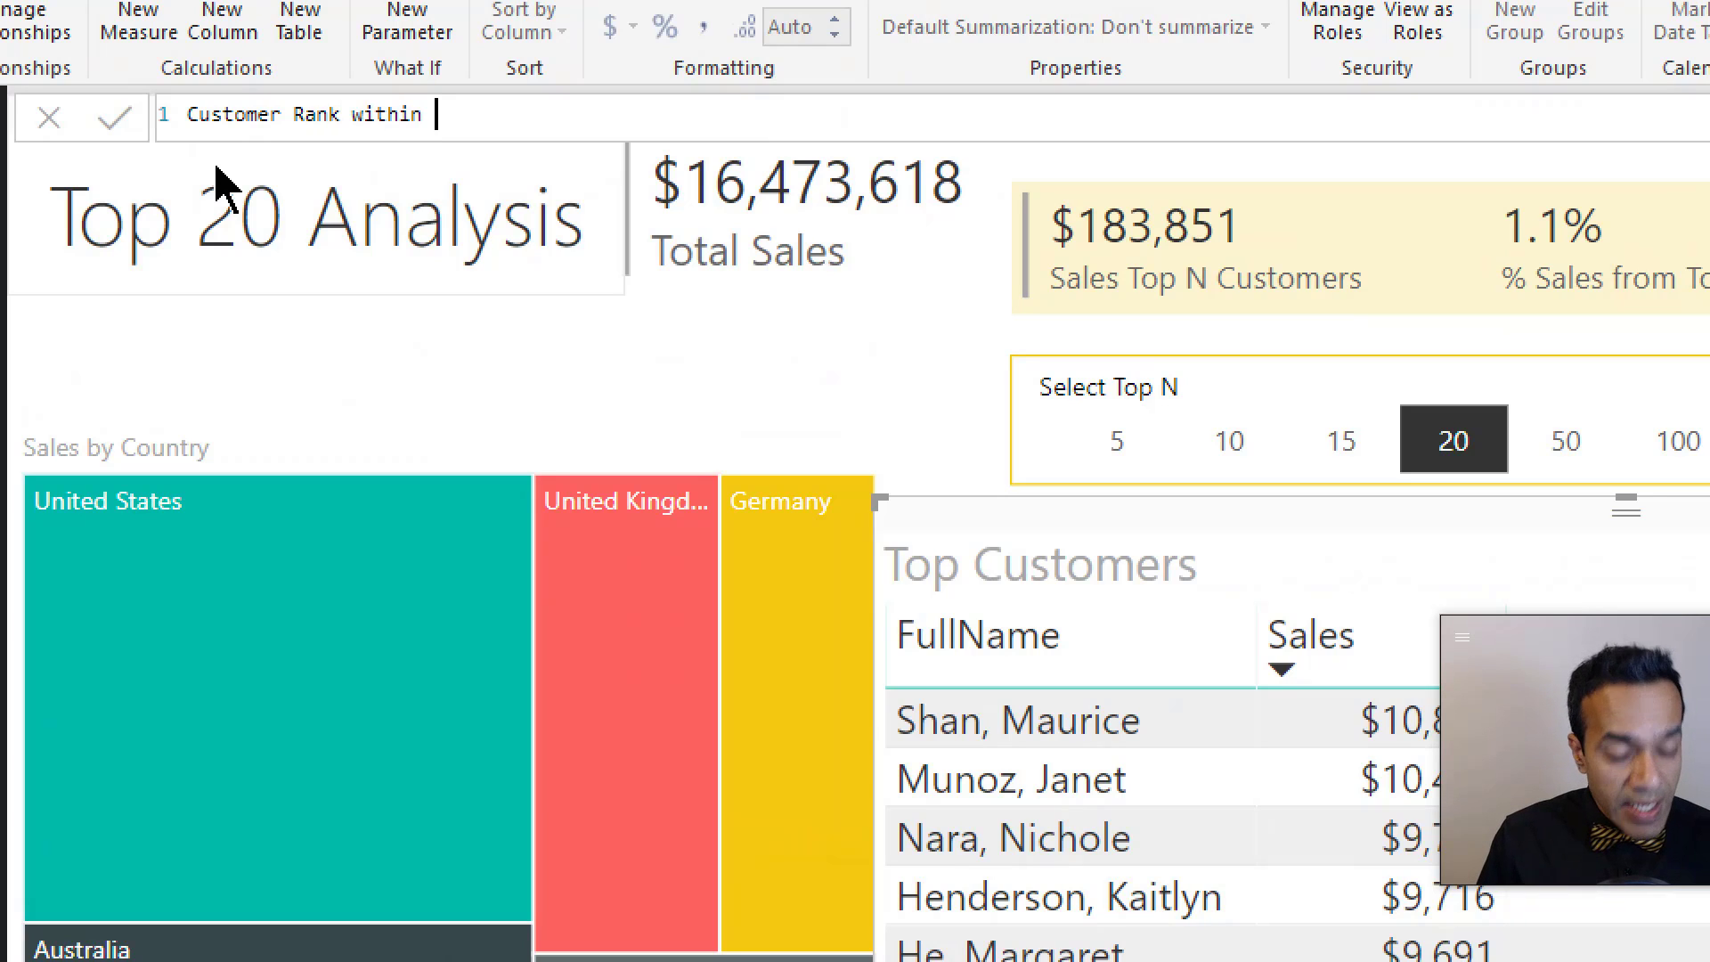
text(Selected N = )
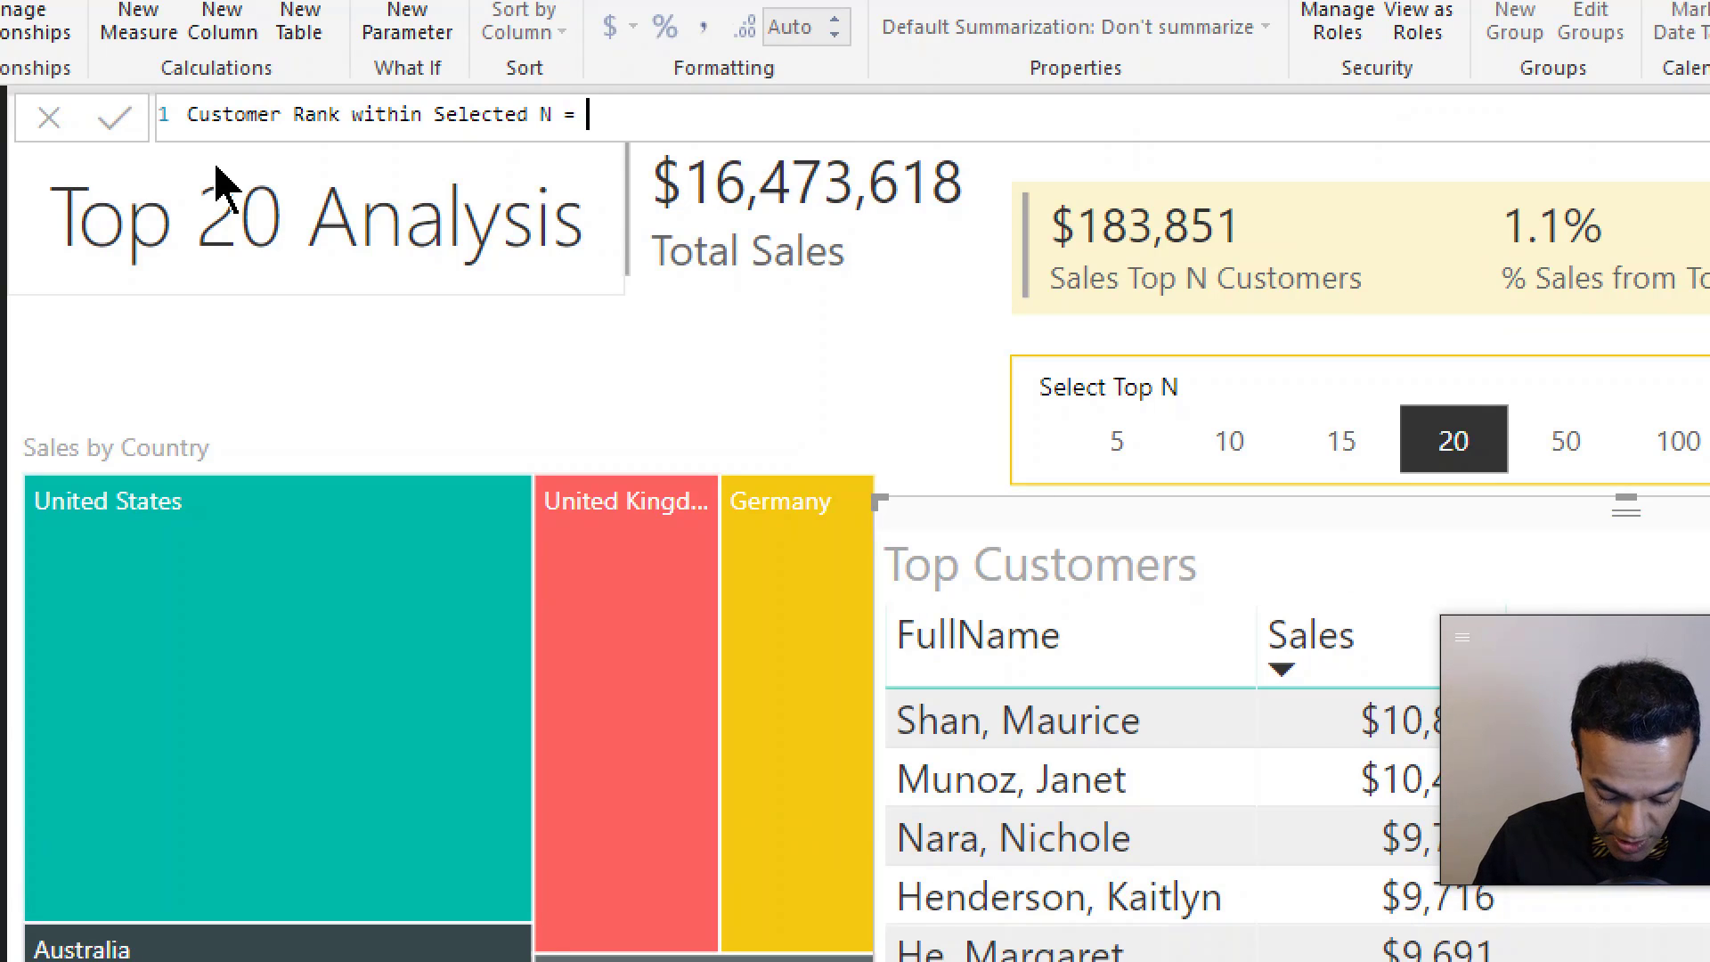
text([Cus)
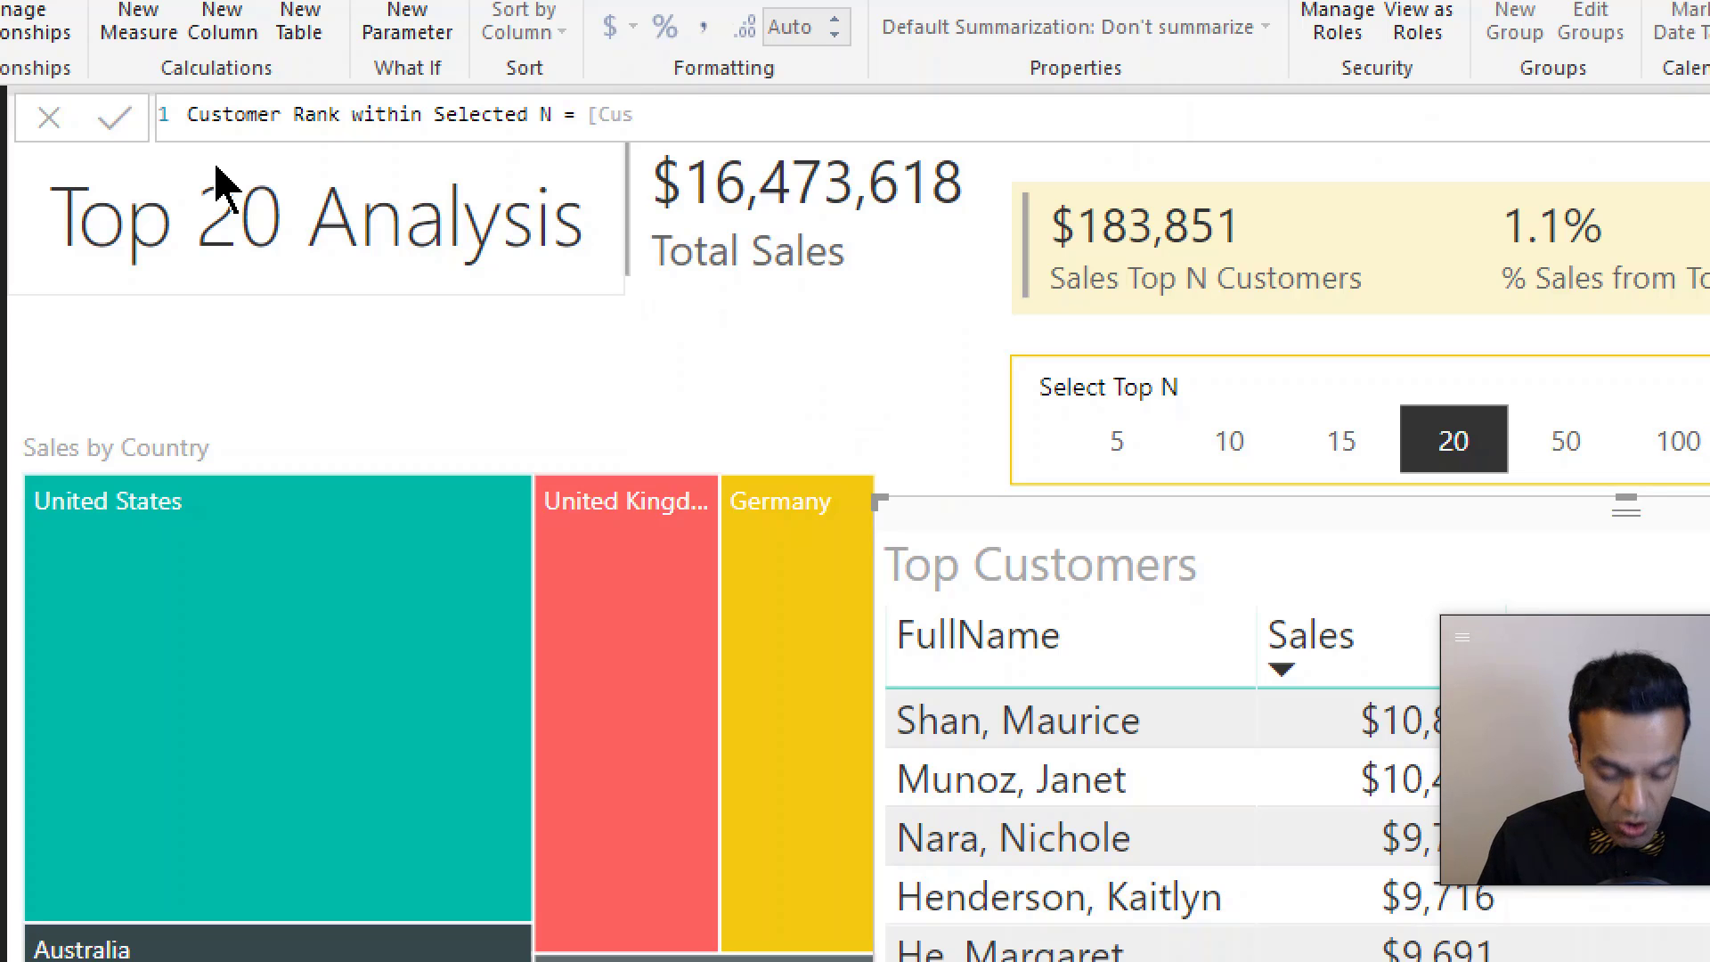
text(tom)
key(Down)
key(Down)
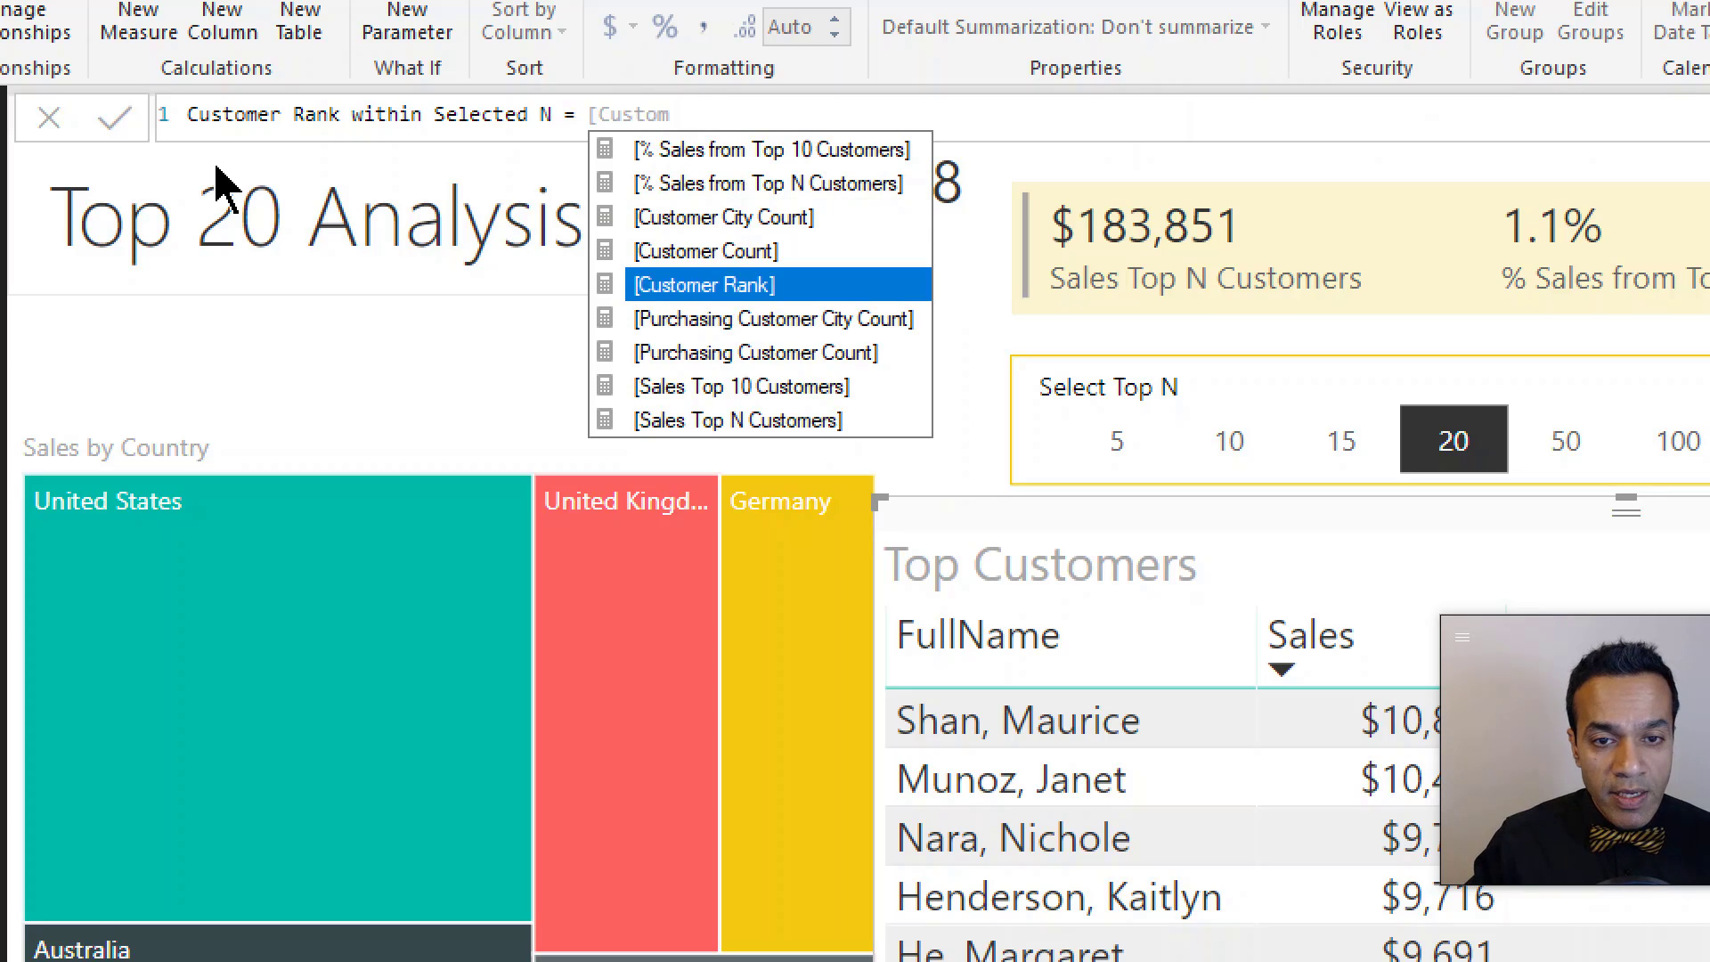
key(Tab)
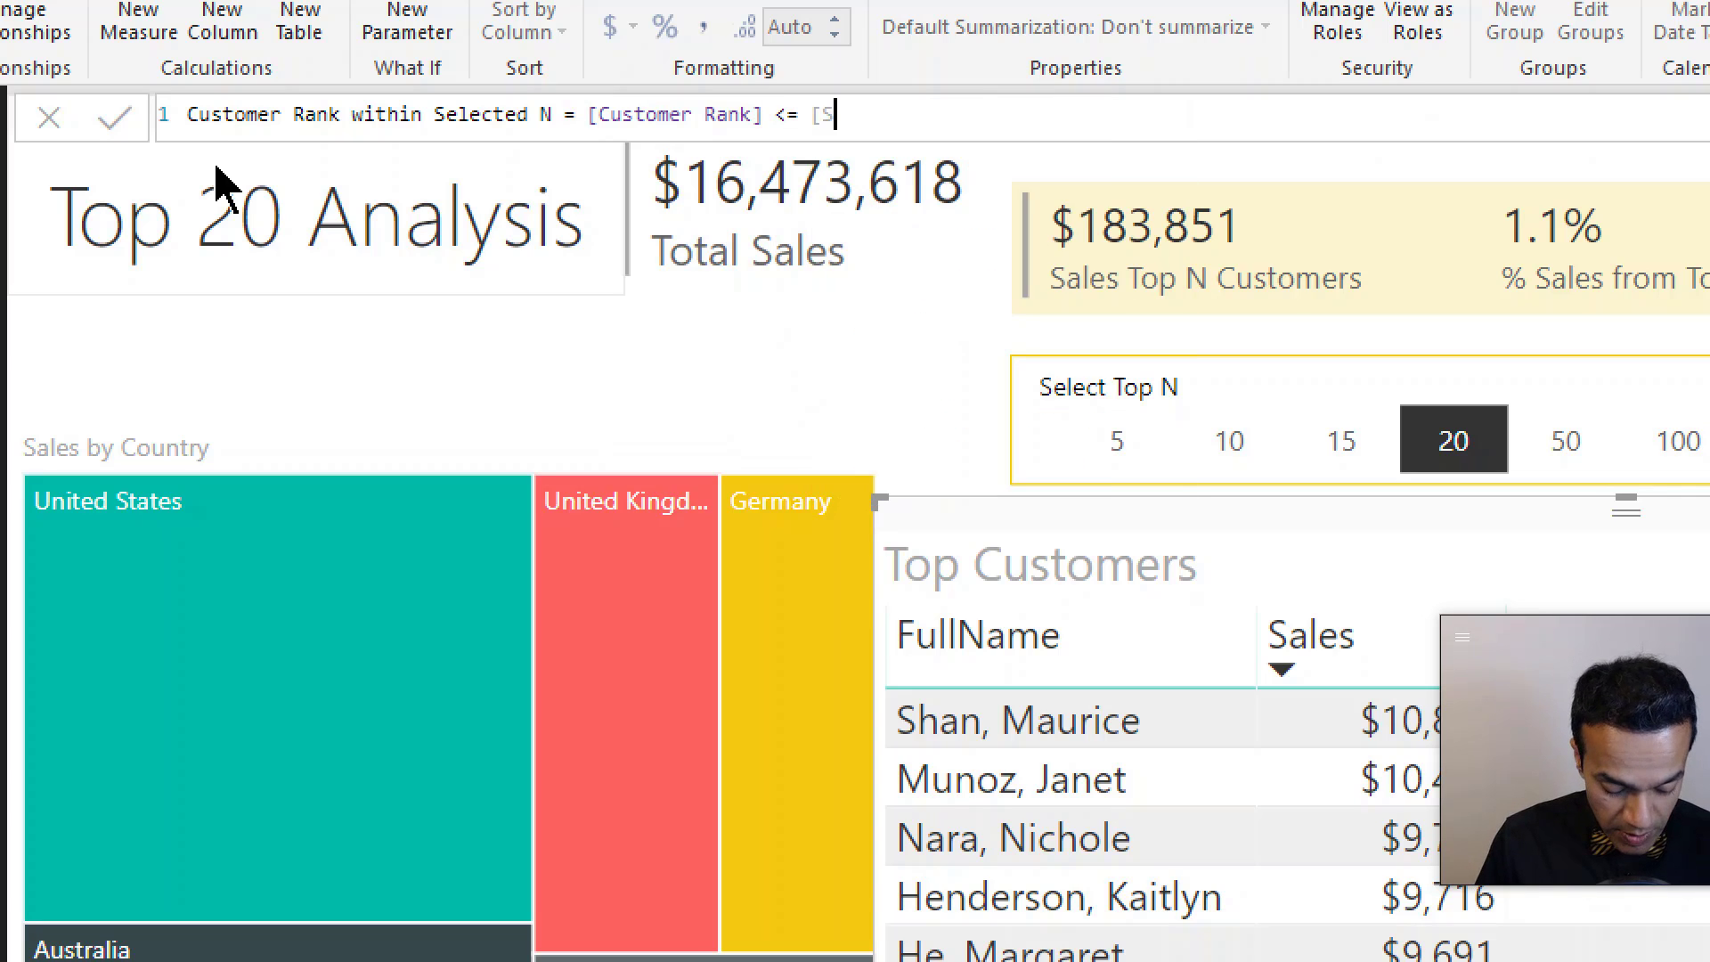
text(el)
key(Tab)
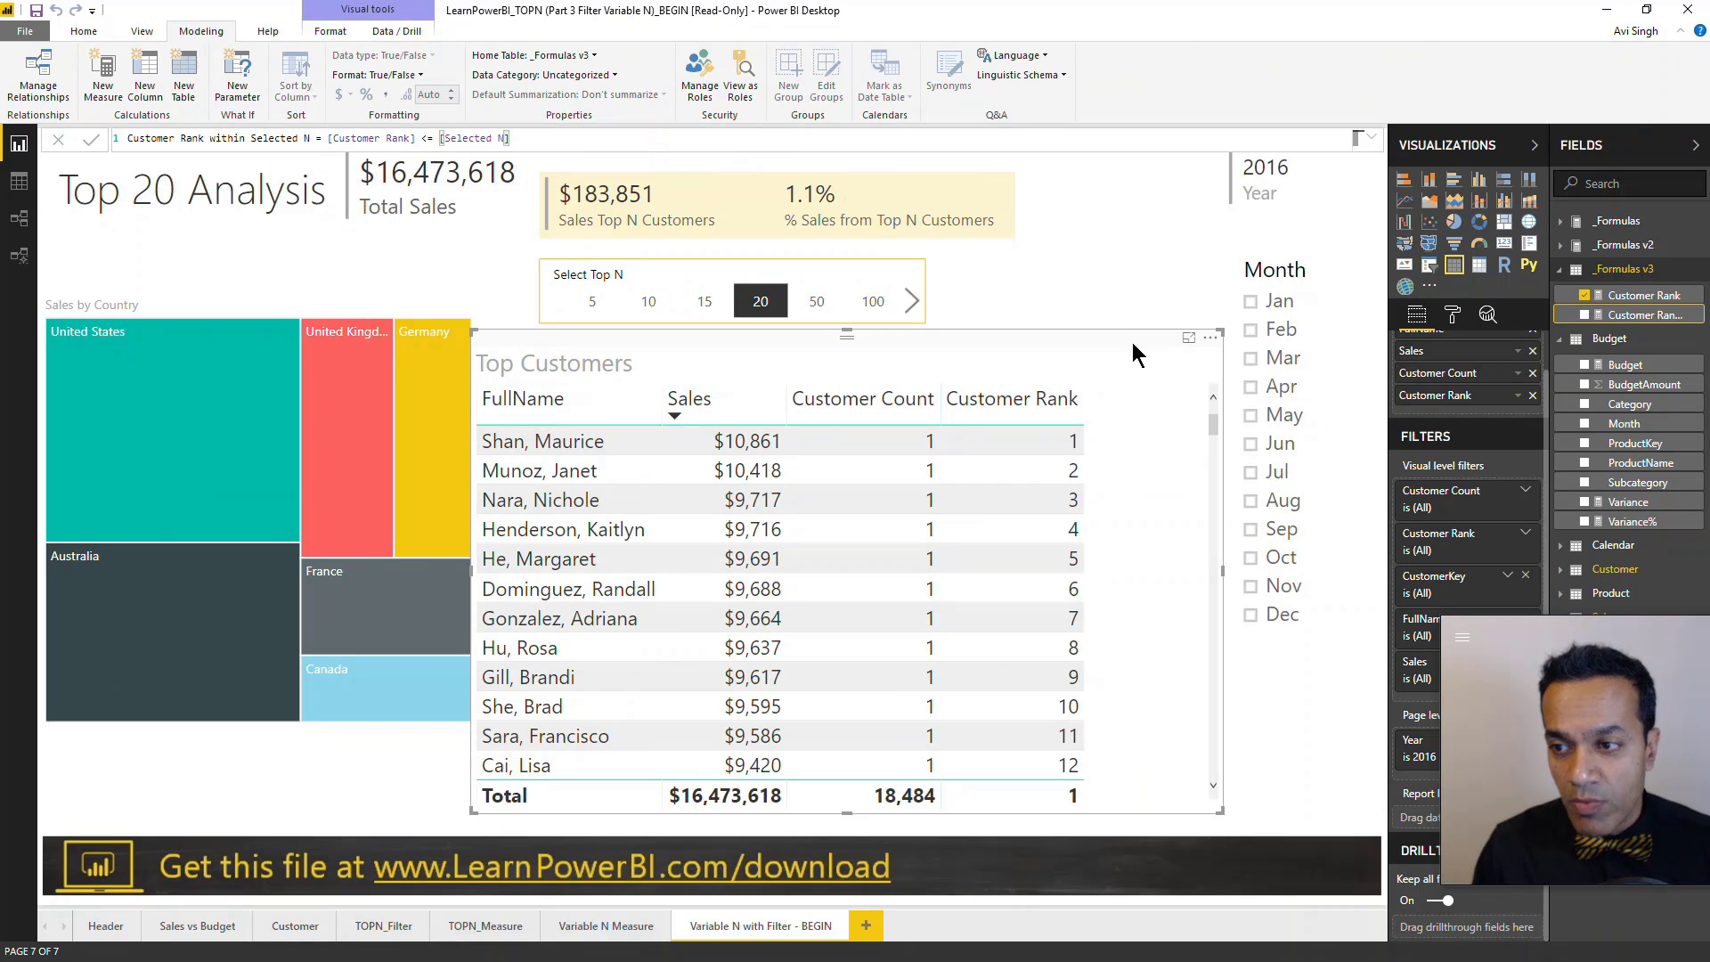
Add Customer Rank within Selected N to the table, then set Top N to 10, then 5.
click(1585, 317)
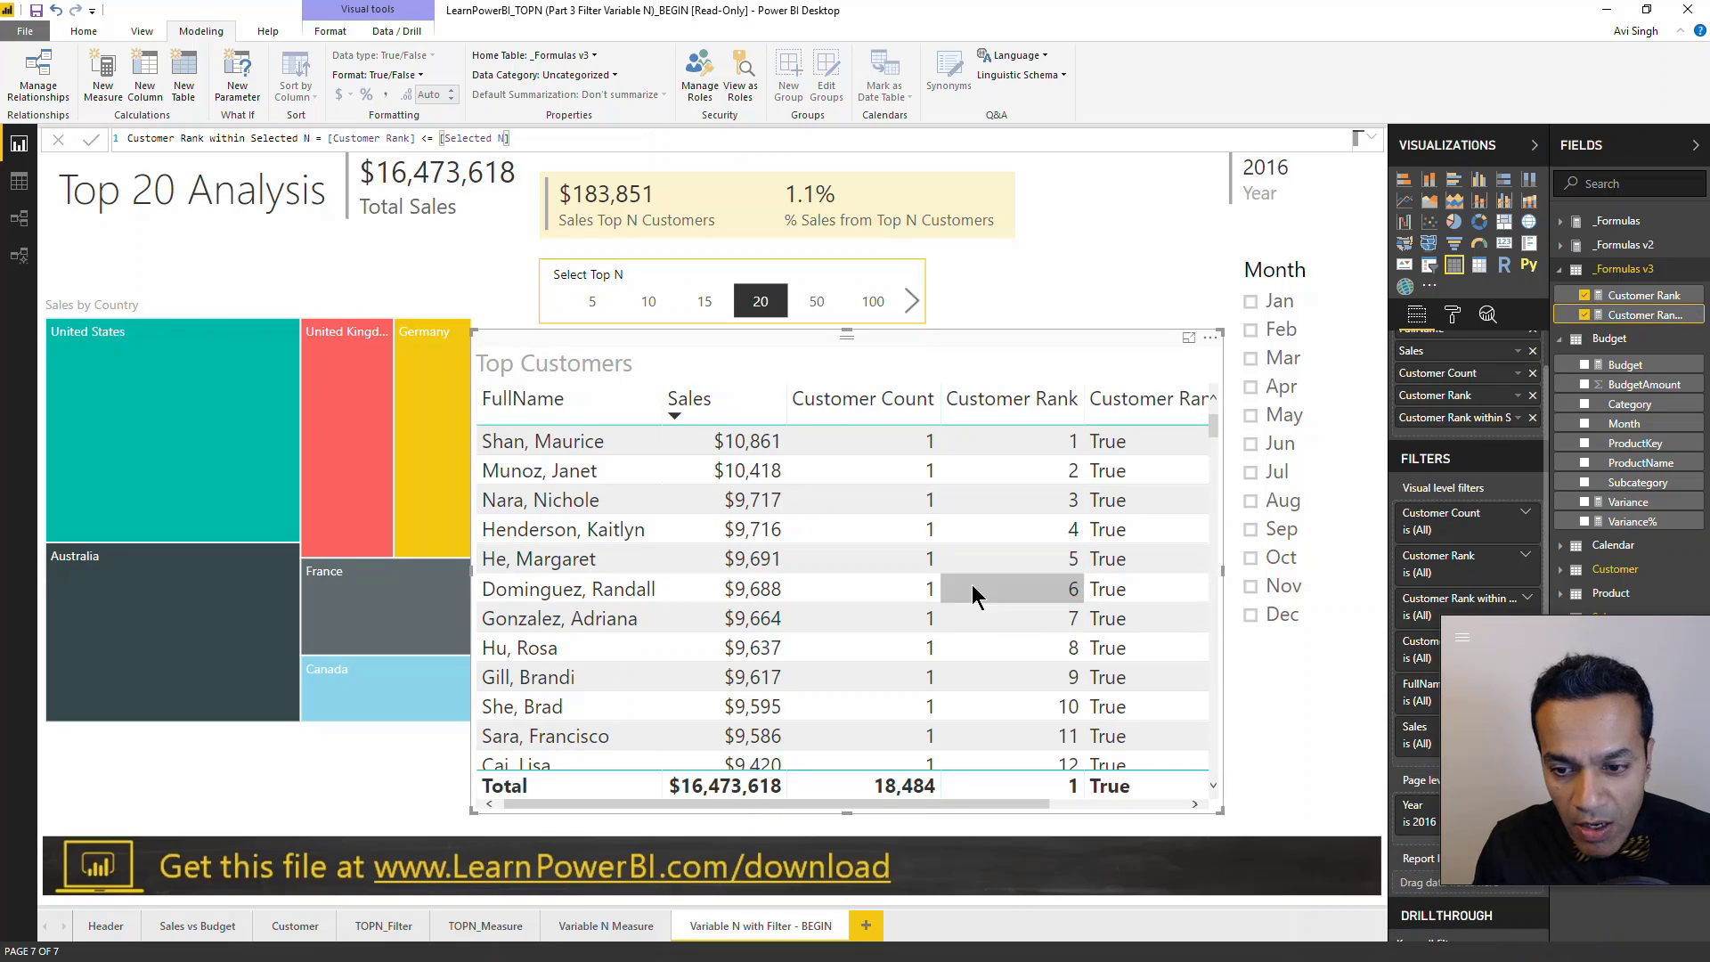
click(651, 299)
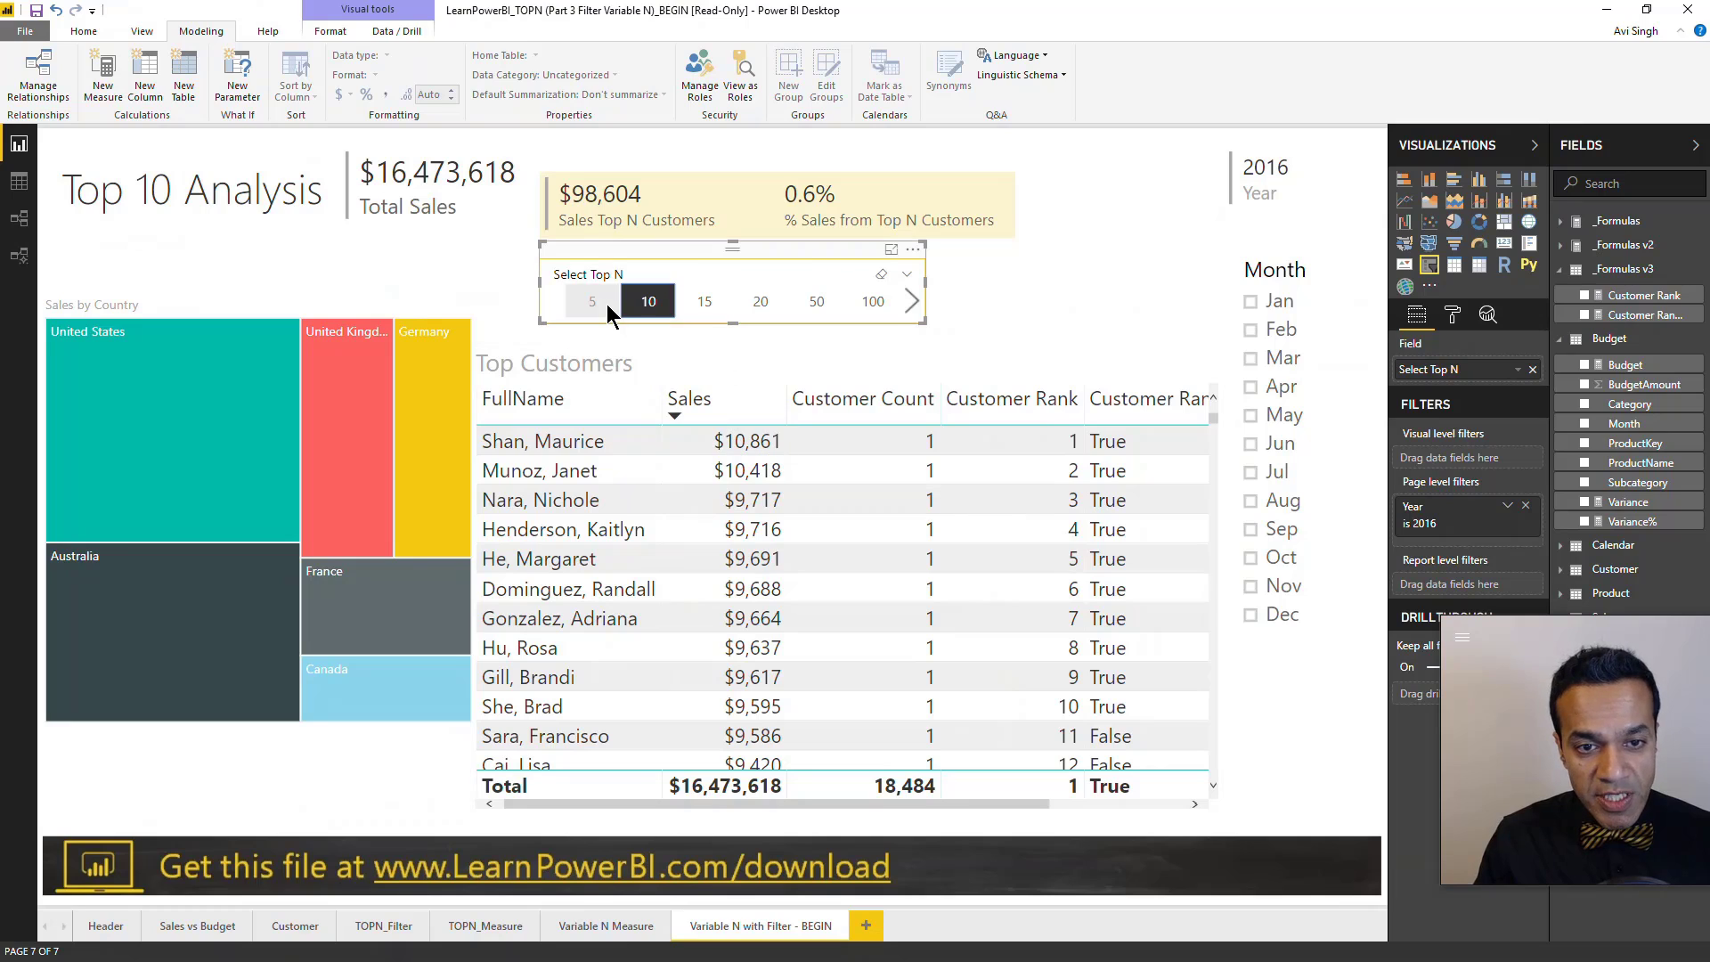
click(603, 302)
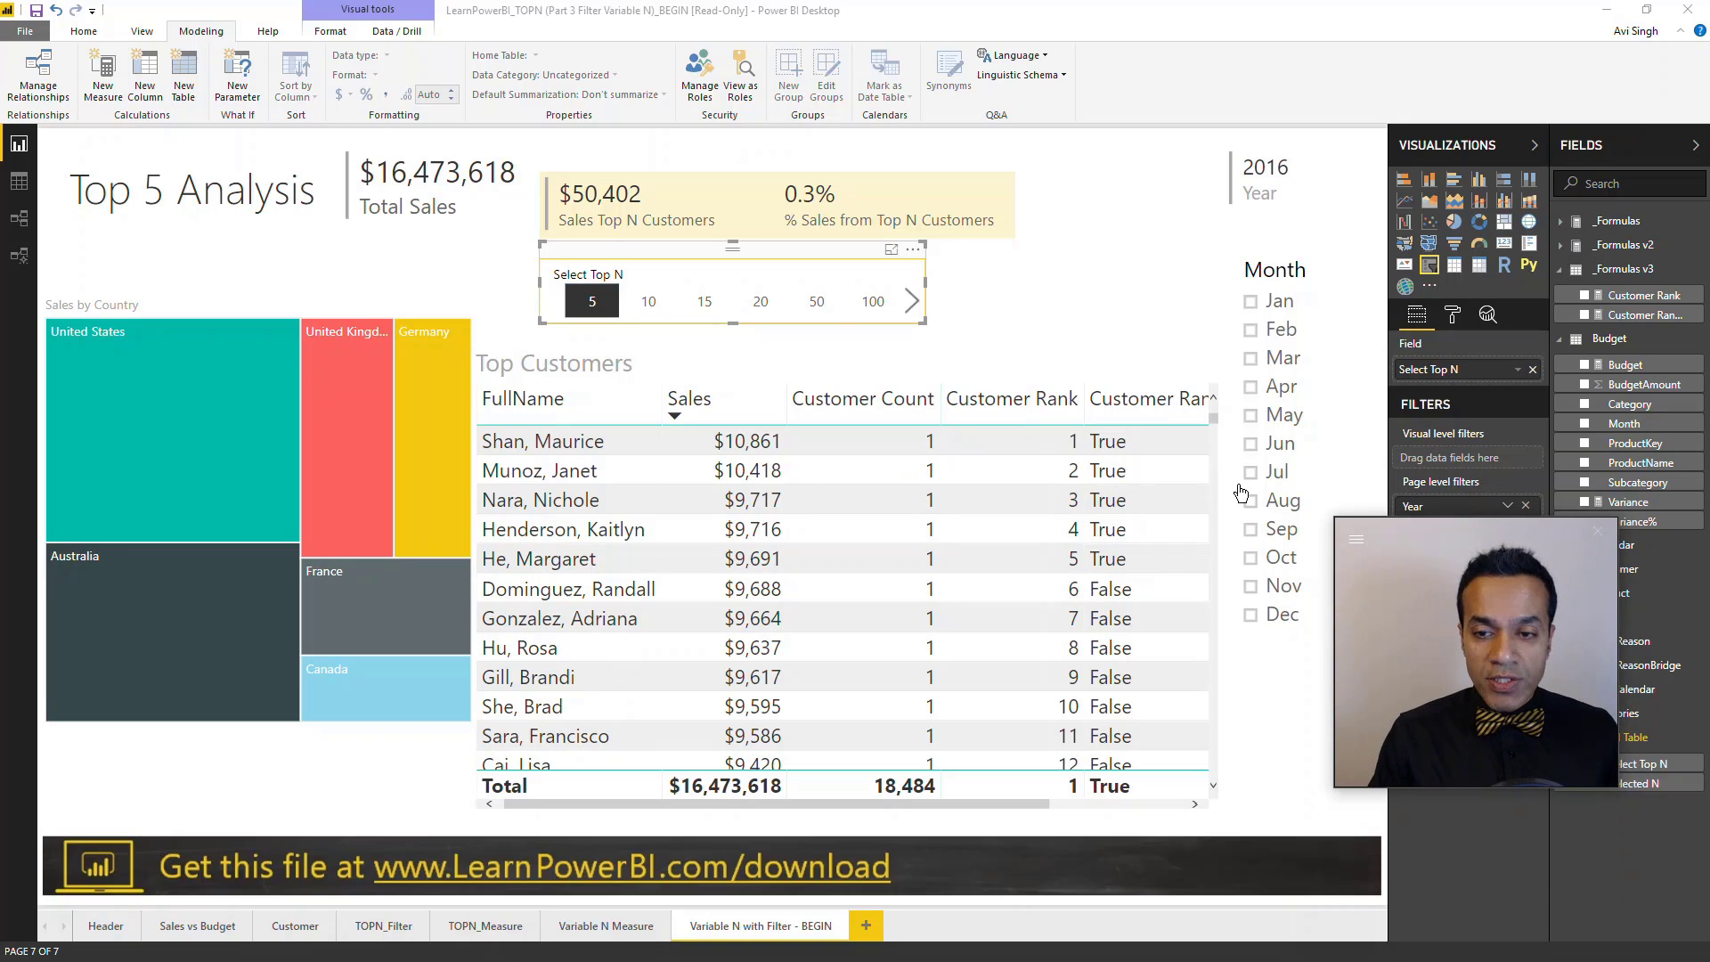
click(1121, 340)
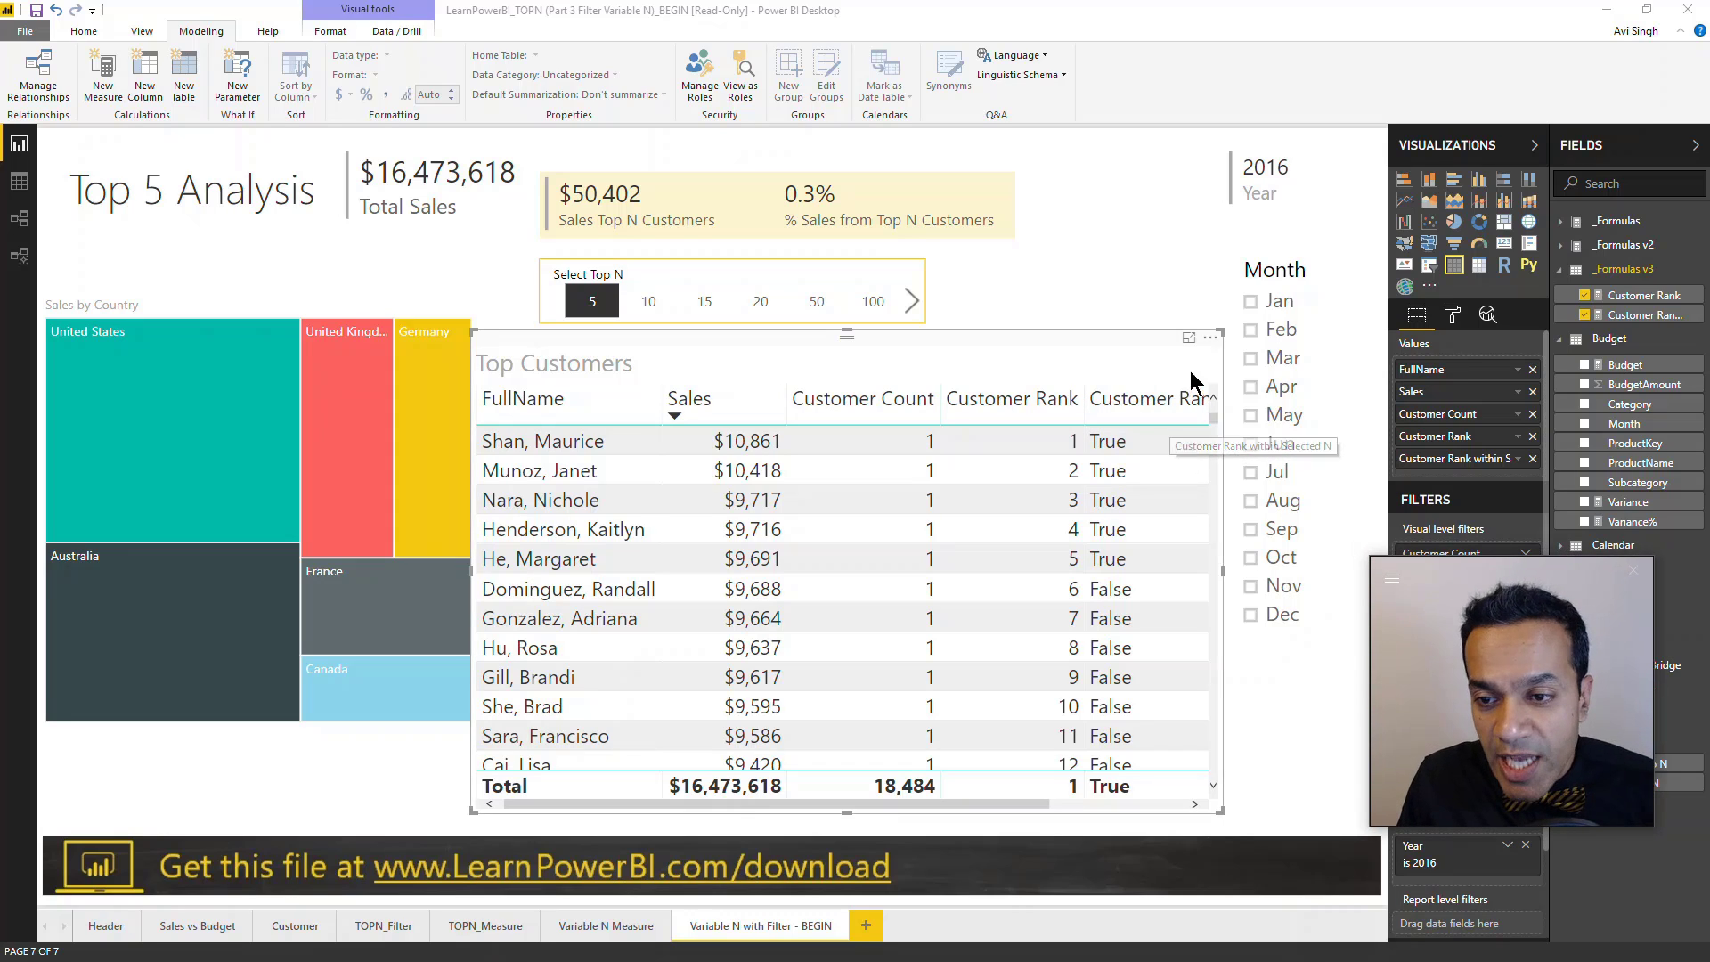
Preview the Top Customers table in Focus mode, then try Top N values 10 and 50.
click(1188, 336)
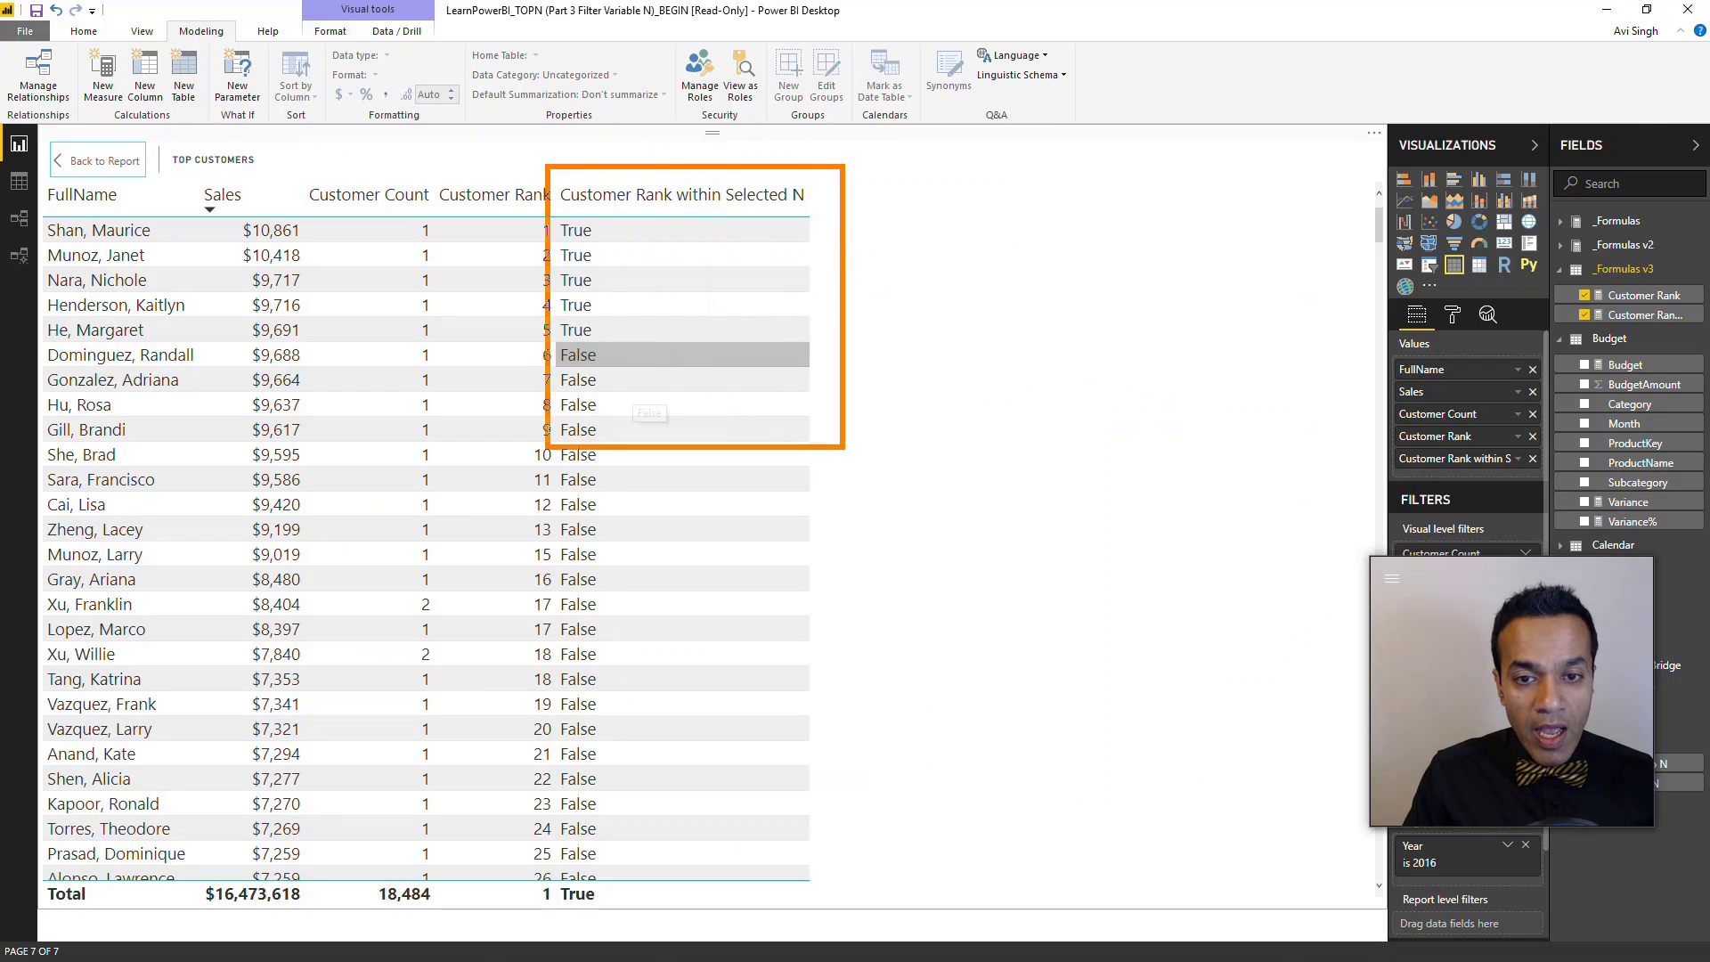
click(96, 160)
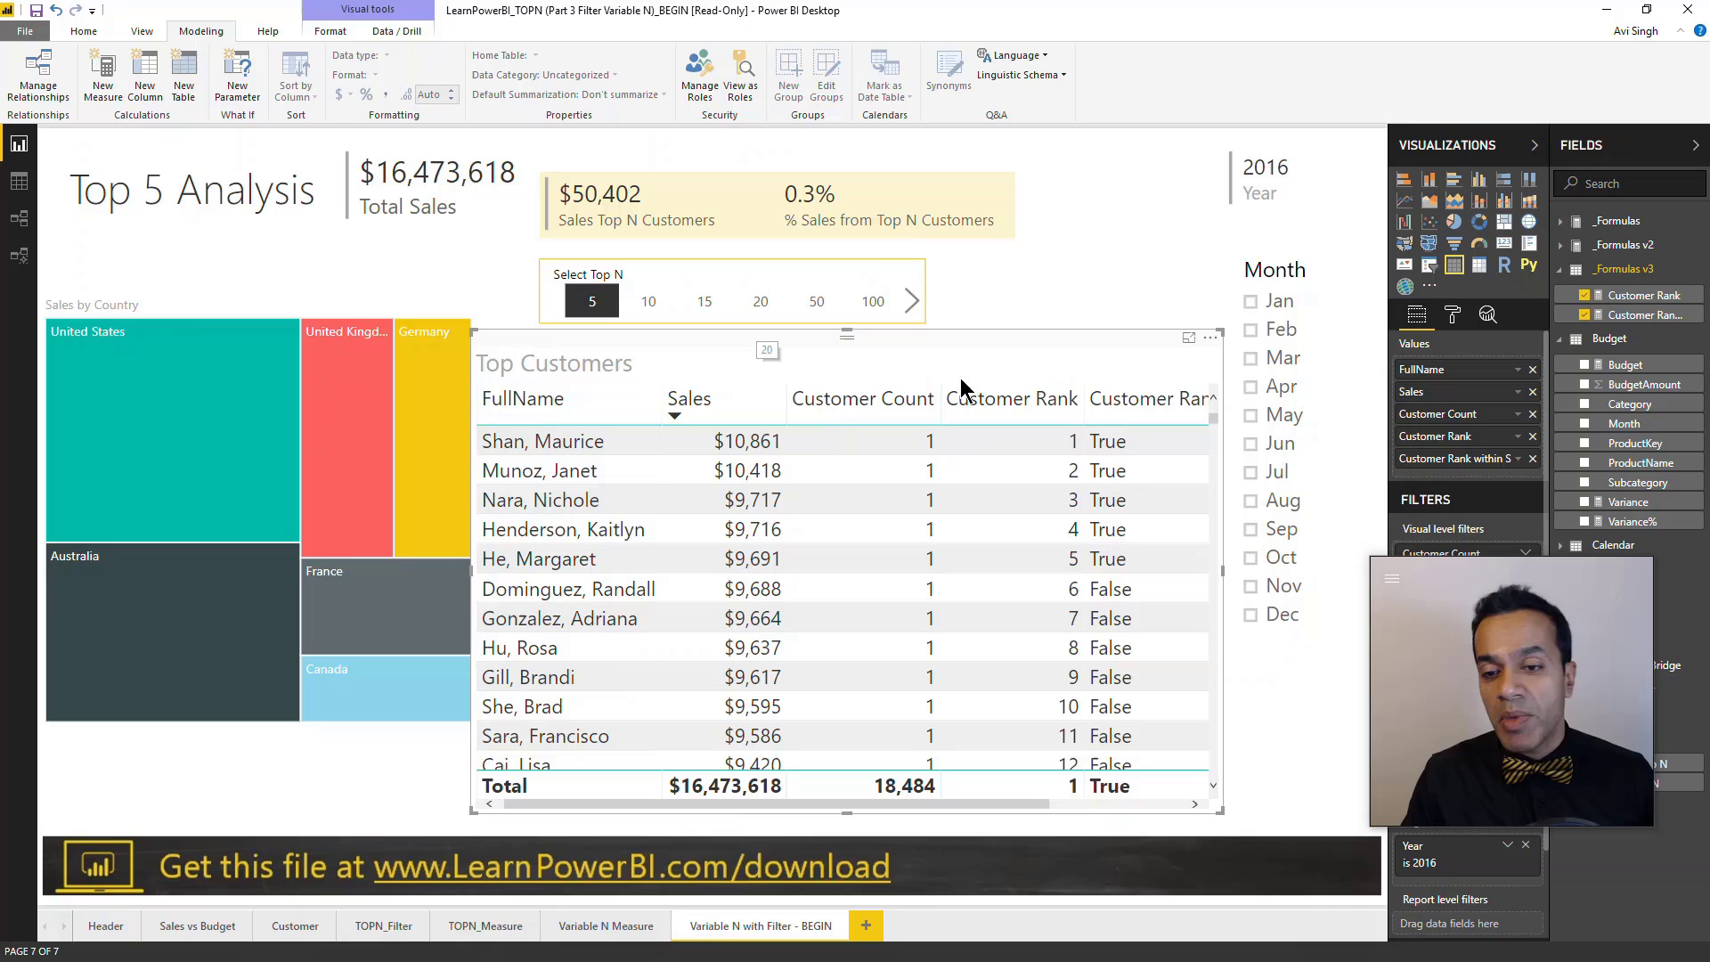
mouse_move(702, 301)
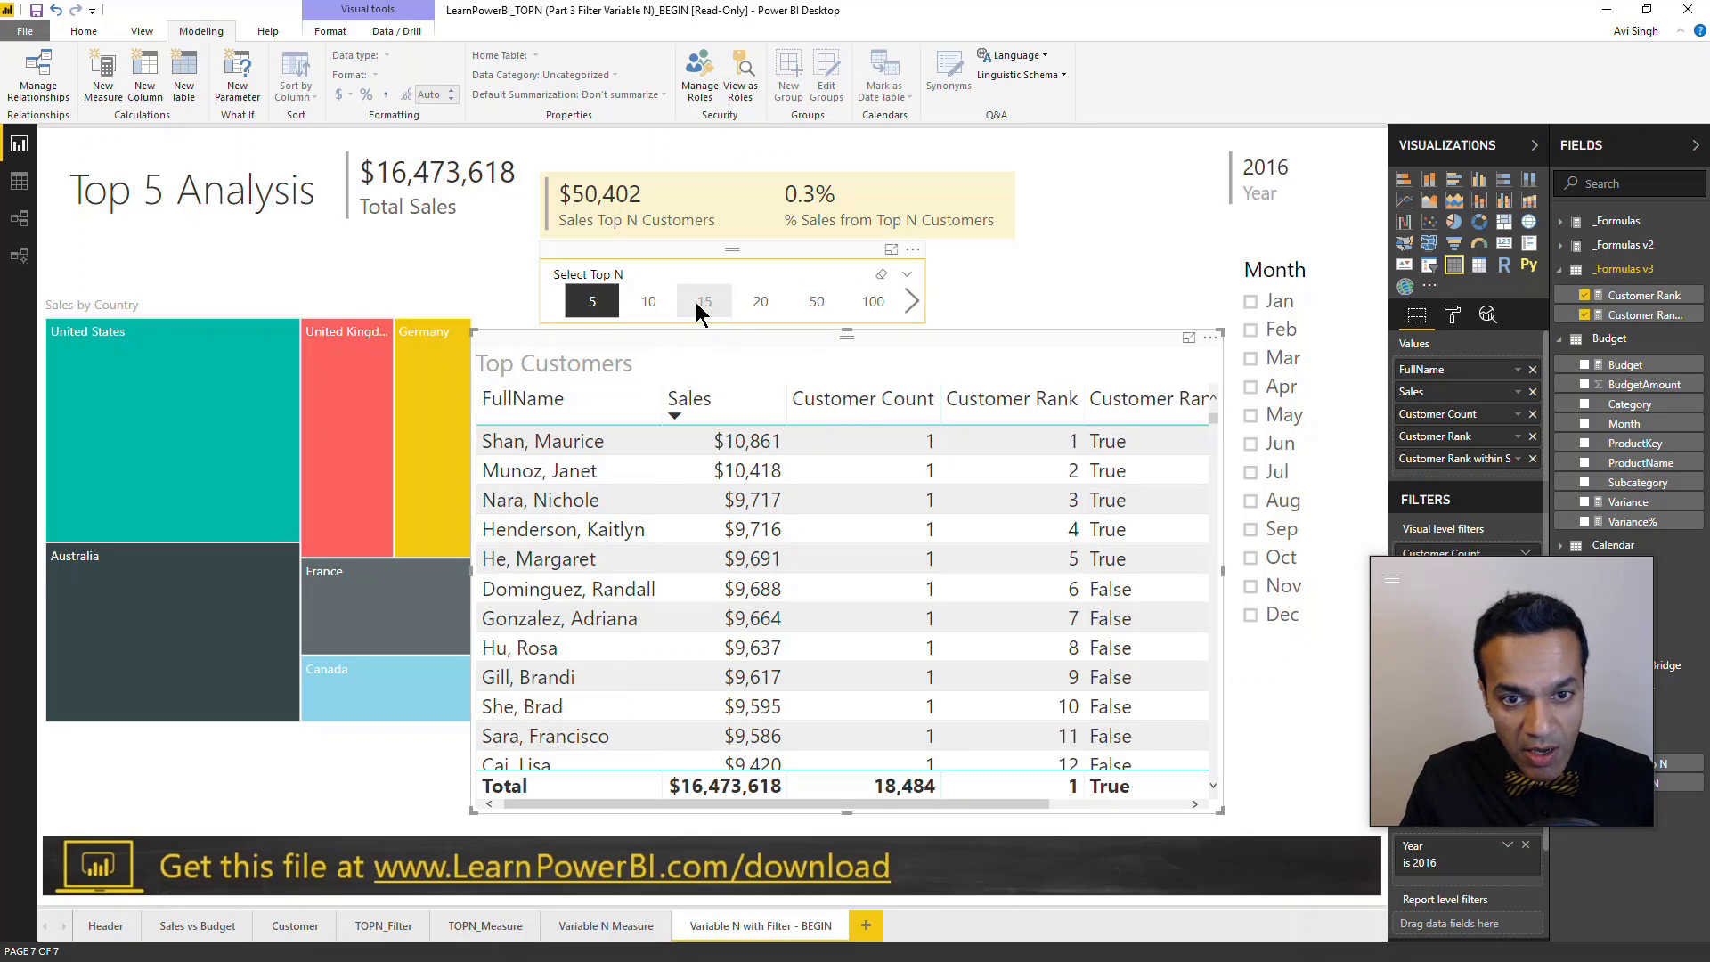
click(665, 305)
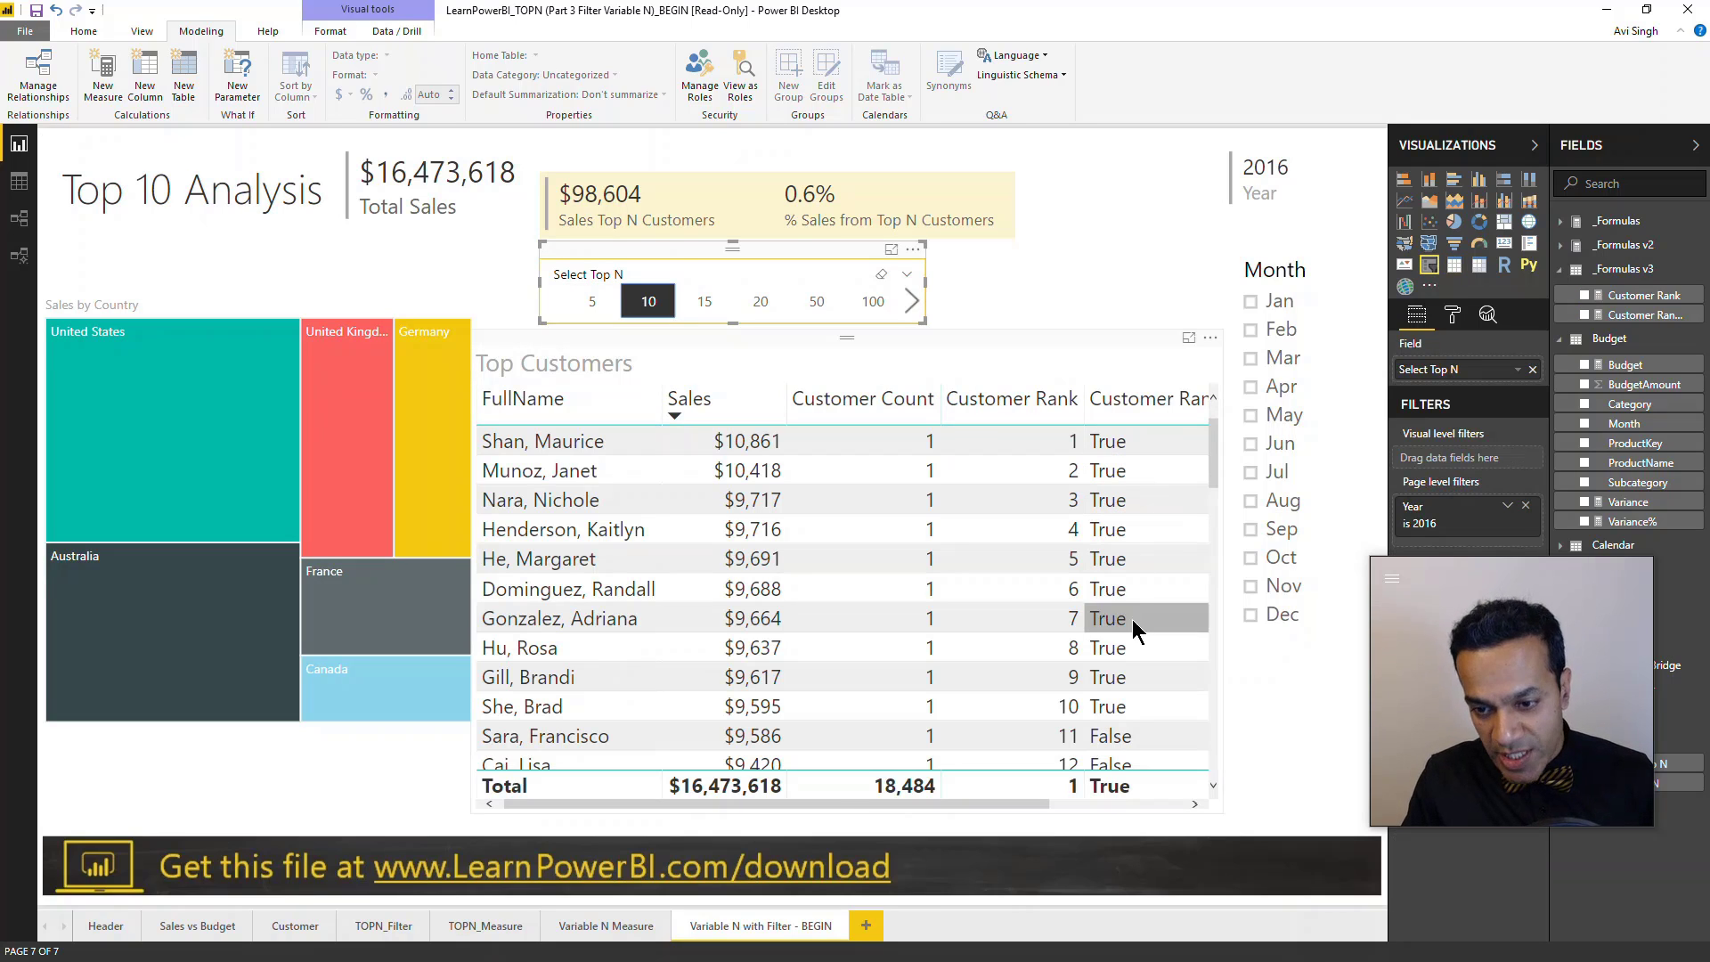
click(799, 302)
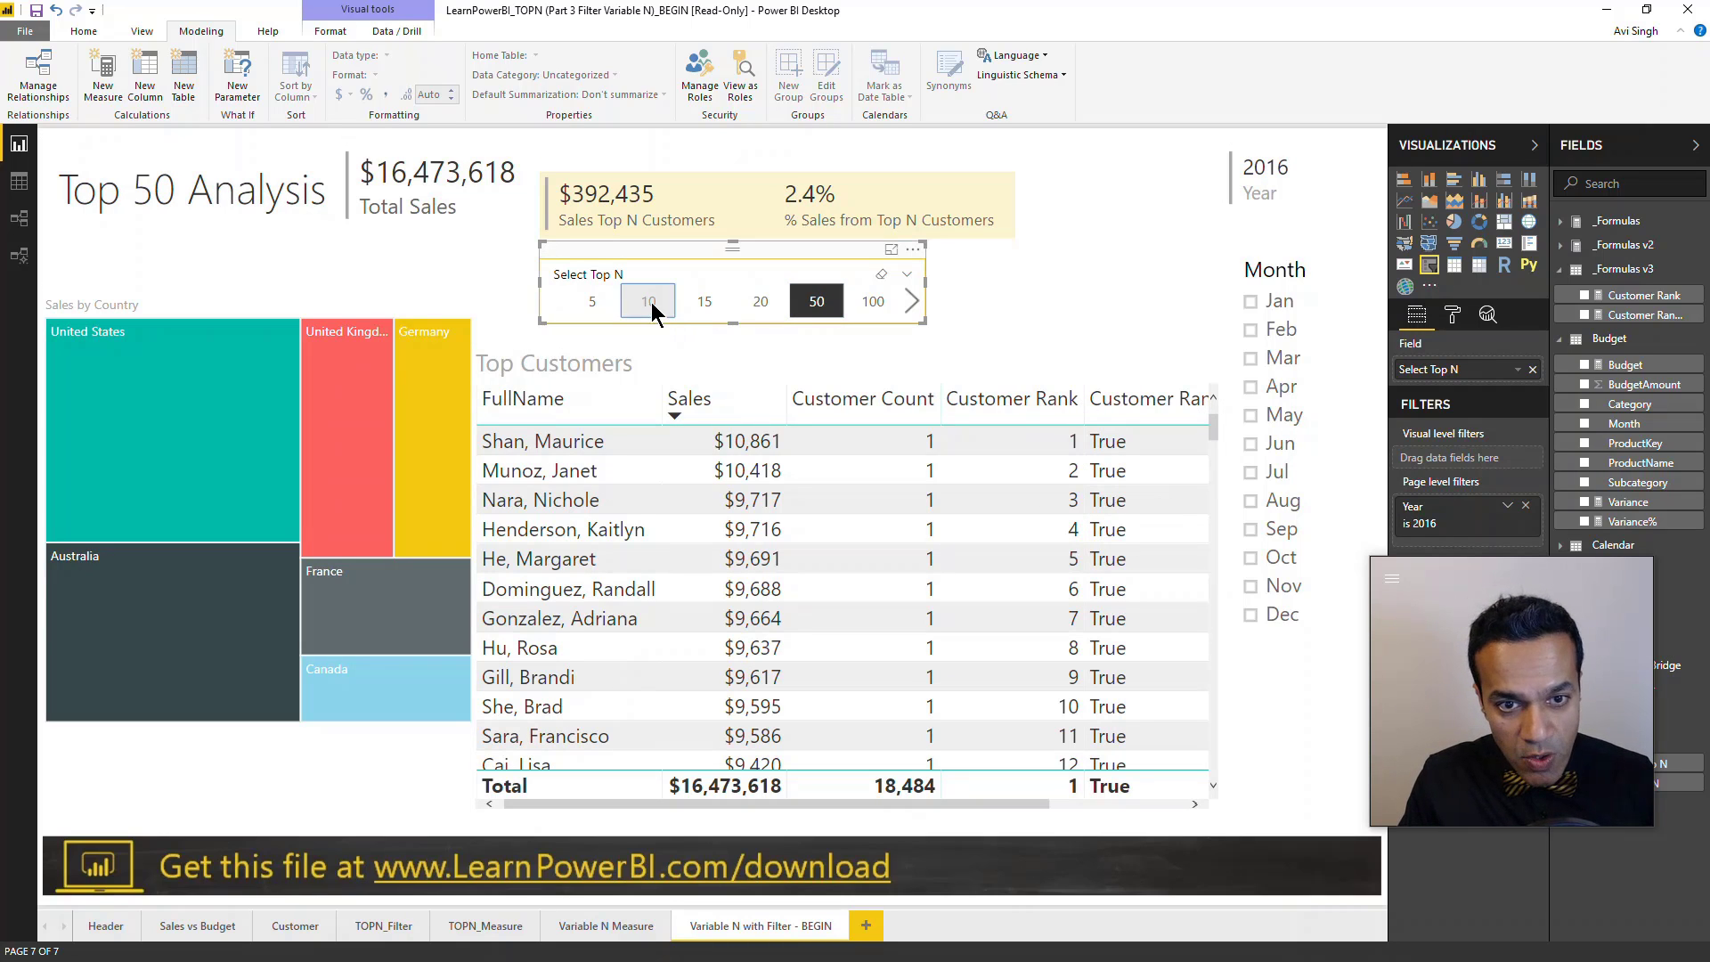
Return Top N to 10 and bring up the Customer Rank within Selected N formula.
click(651, 302)
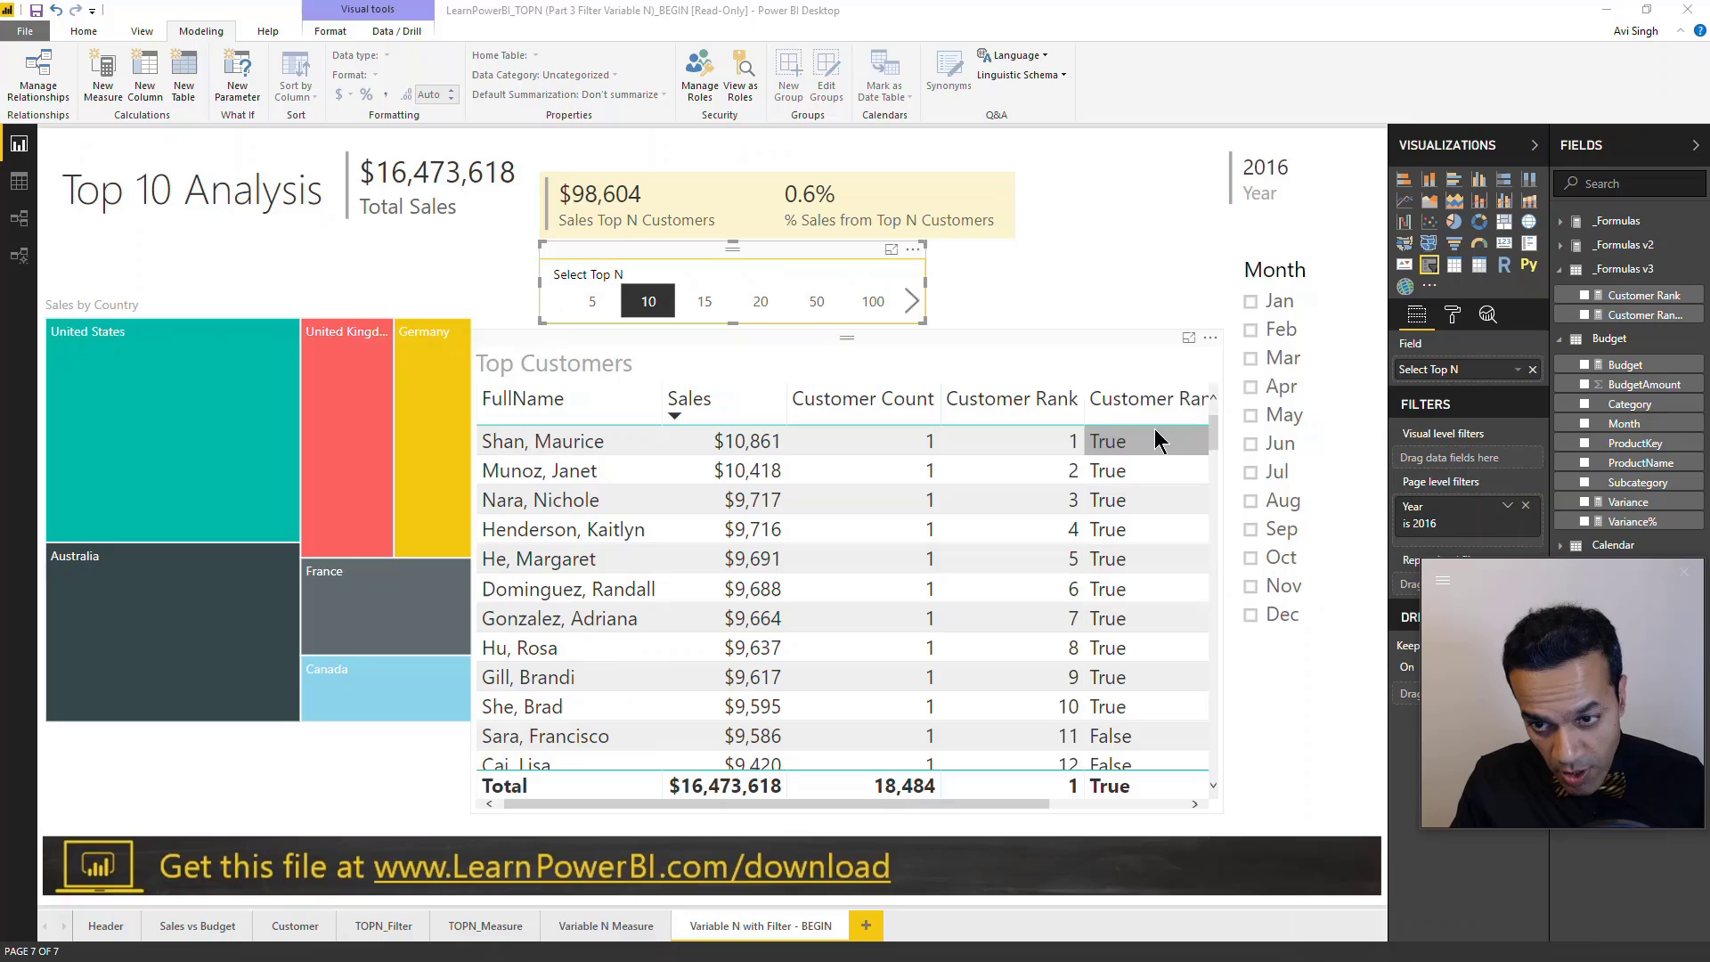
click(1143, 345)
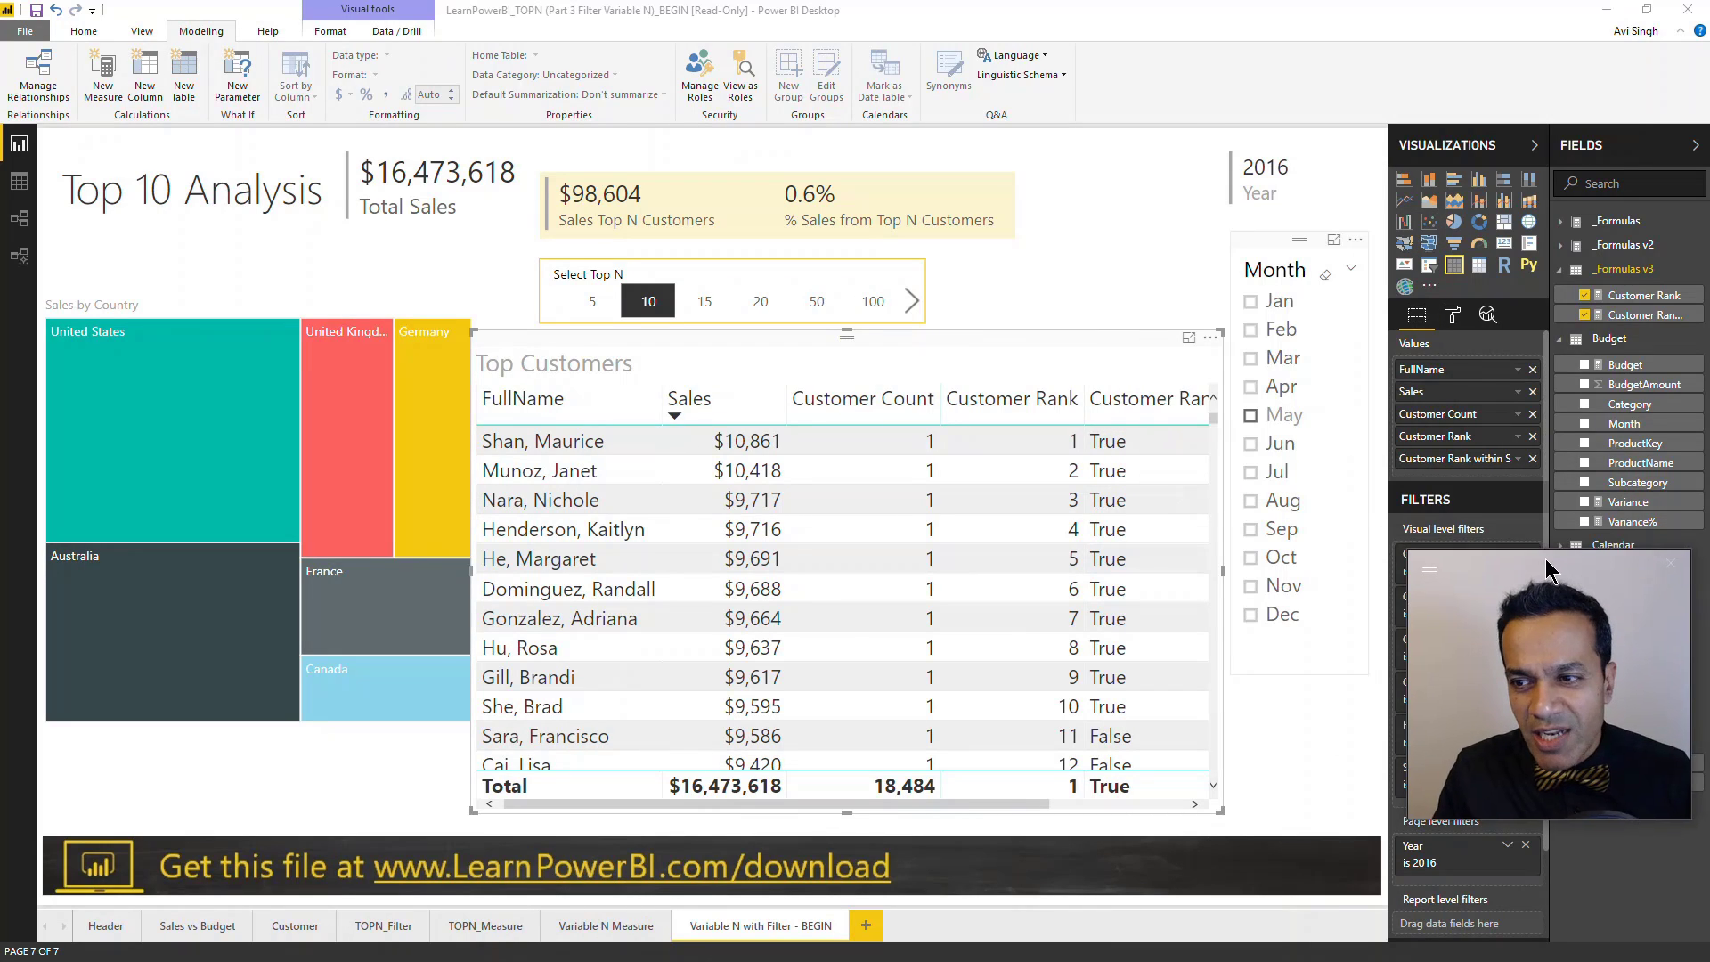
click(1640, 315)
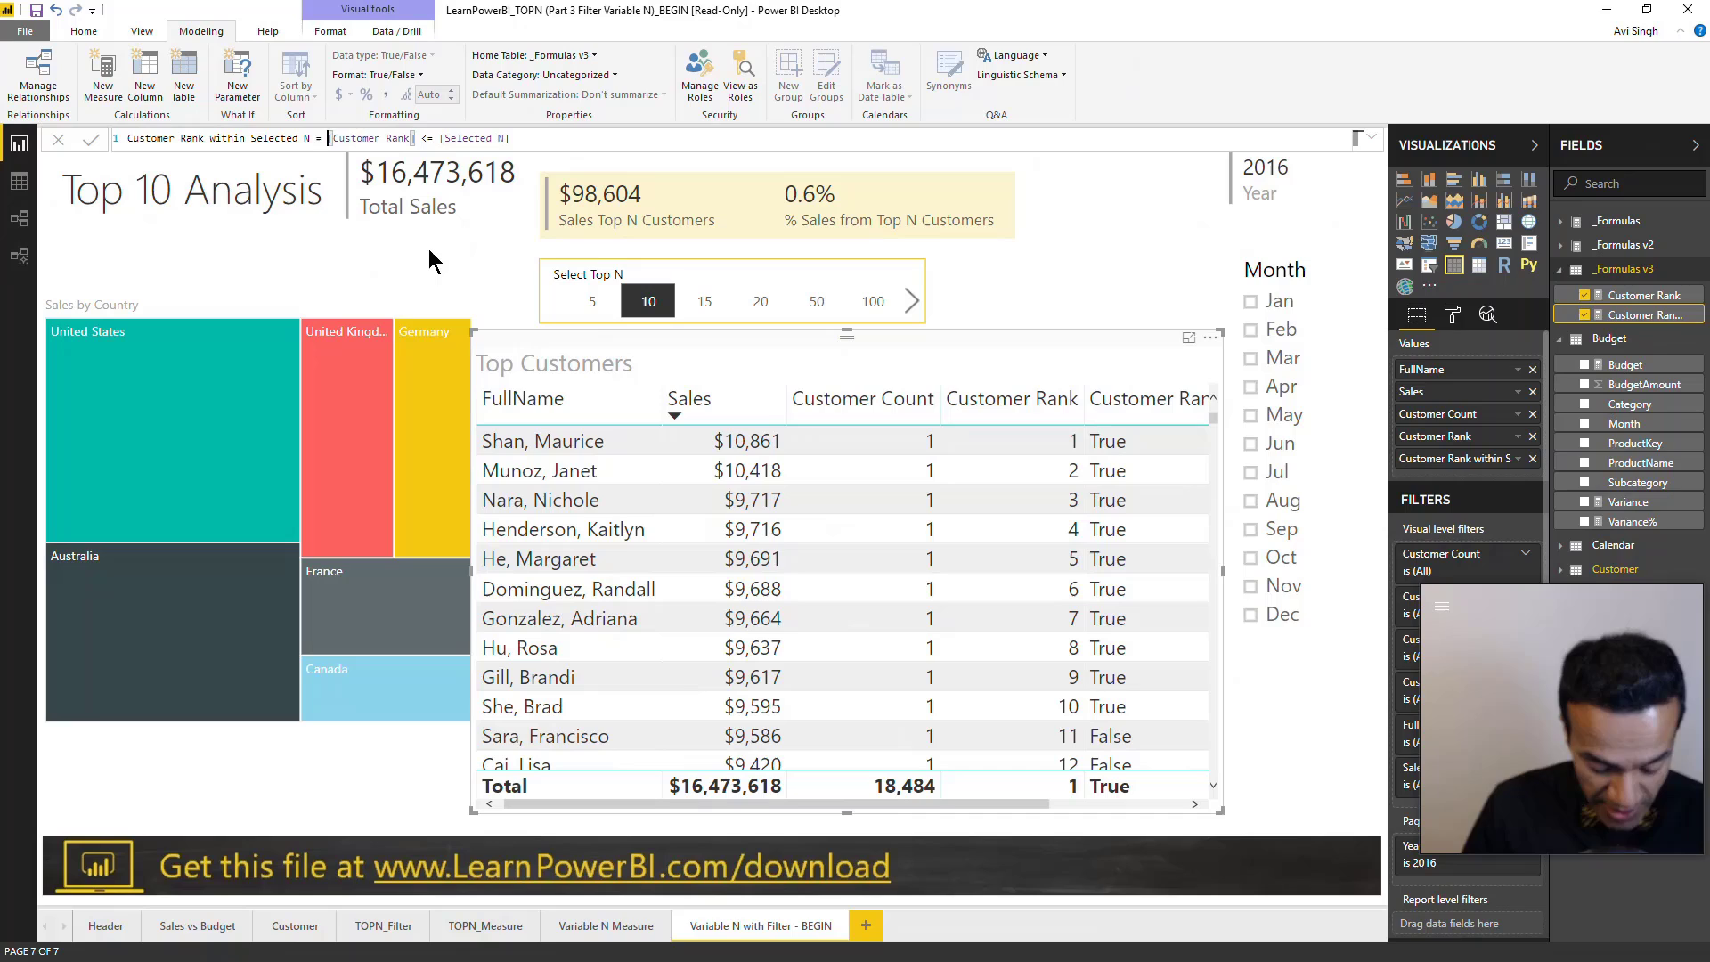
text(IF()
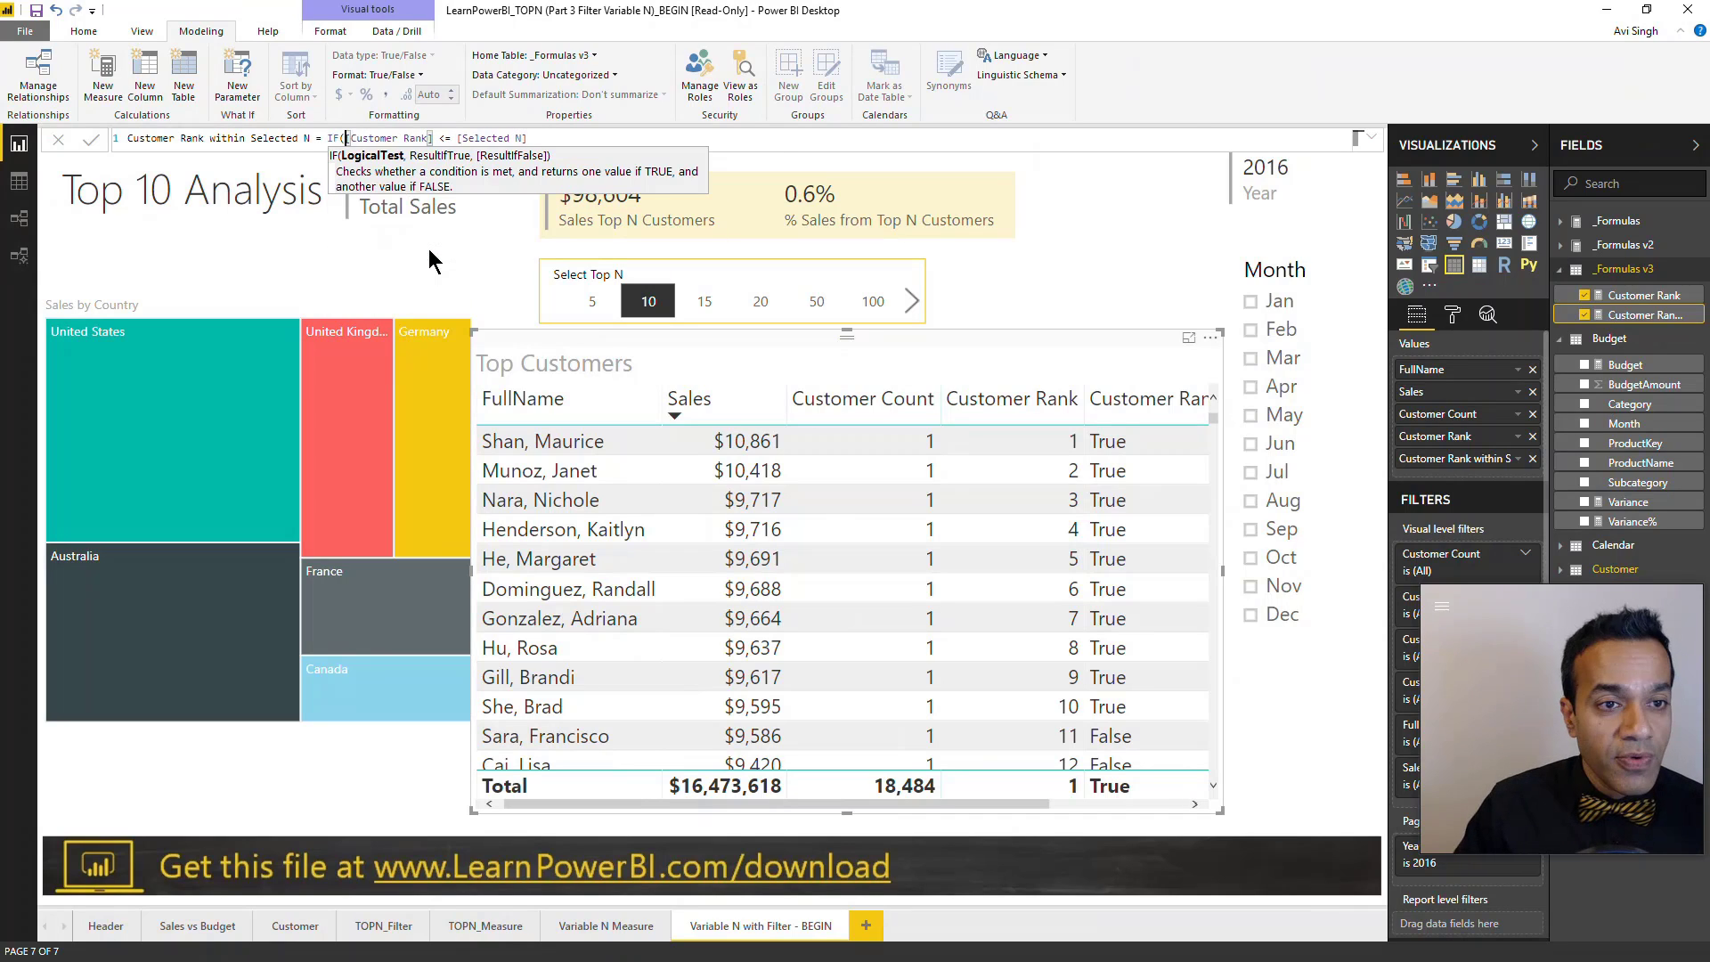
Rewrite the measure as IF([Customer Rank] <= [Selected N], 1, 0) and commit it.
key(End)
text(,1)
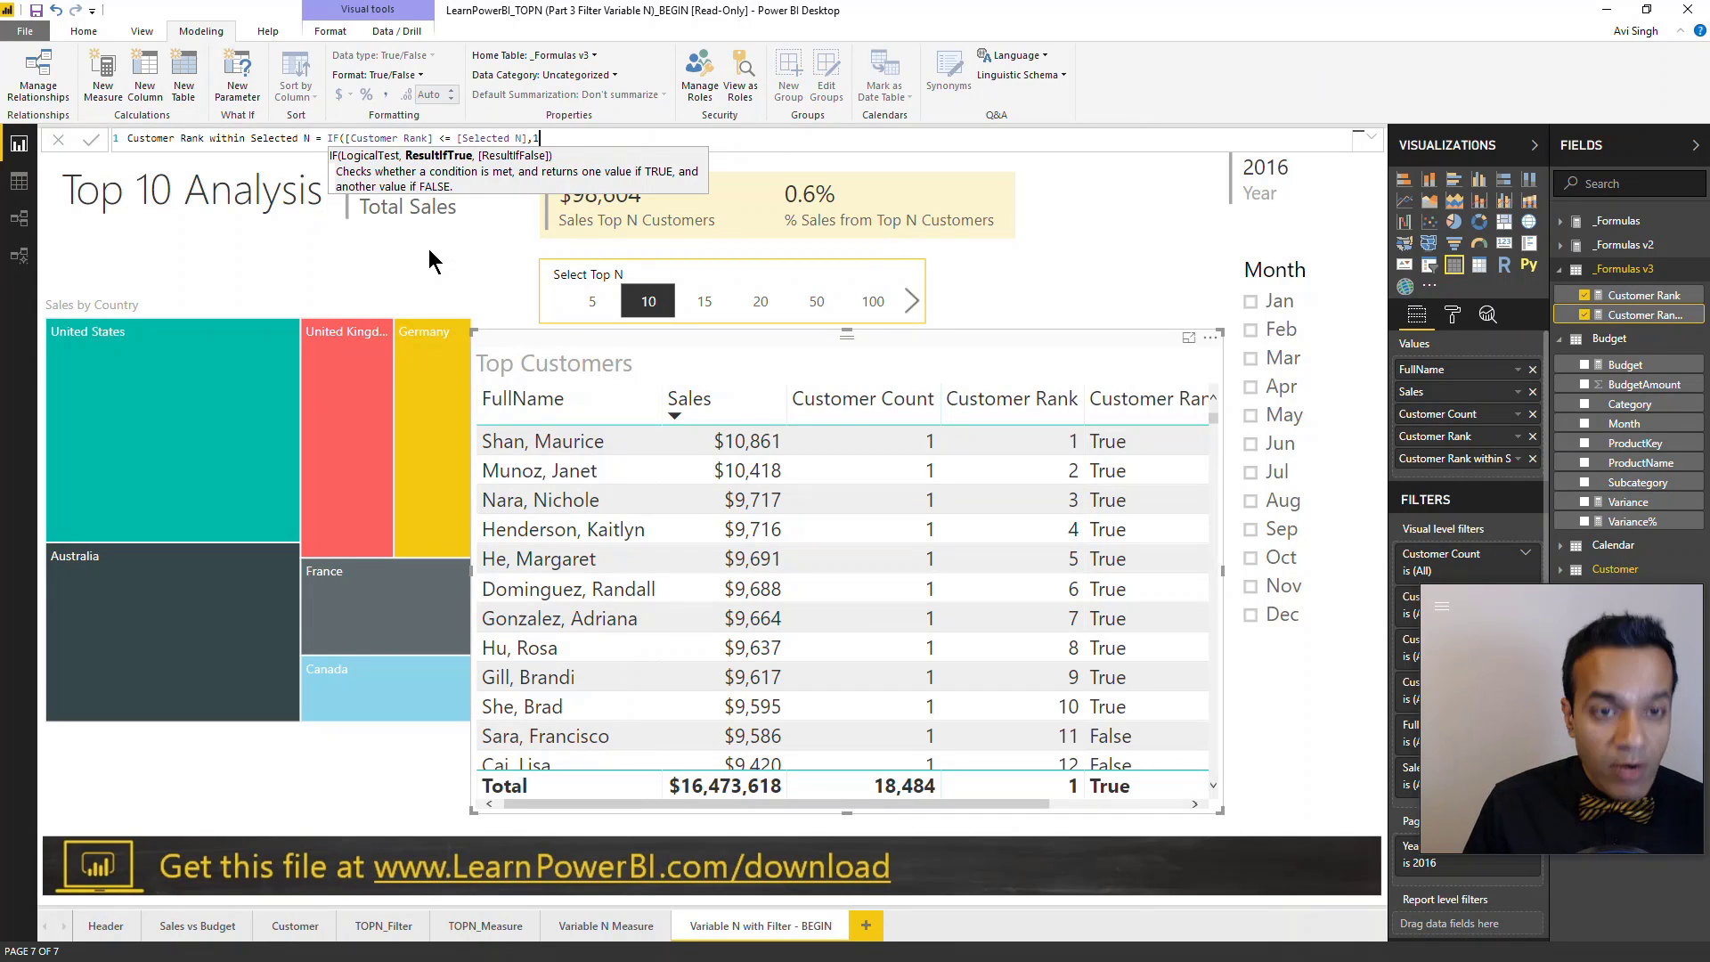
text(,0))
key(Return)
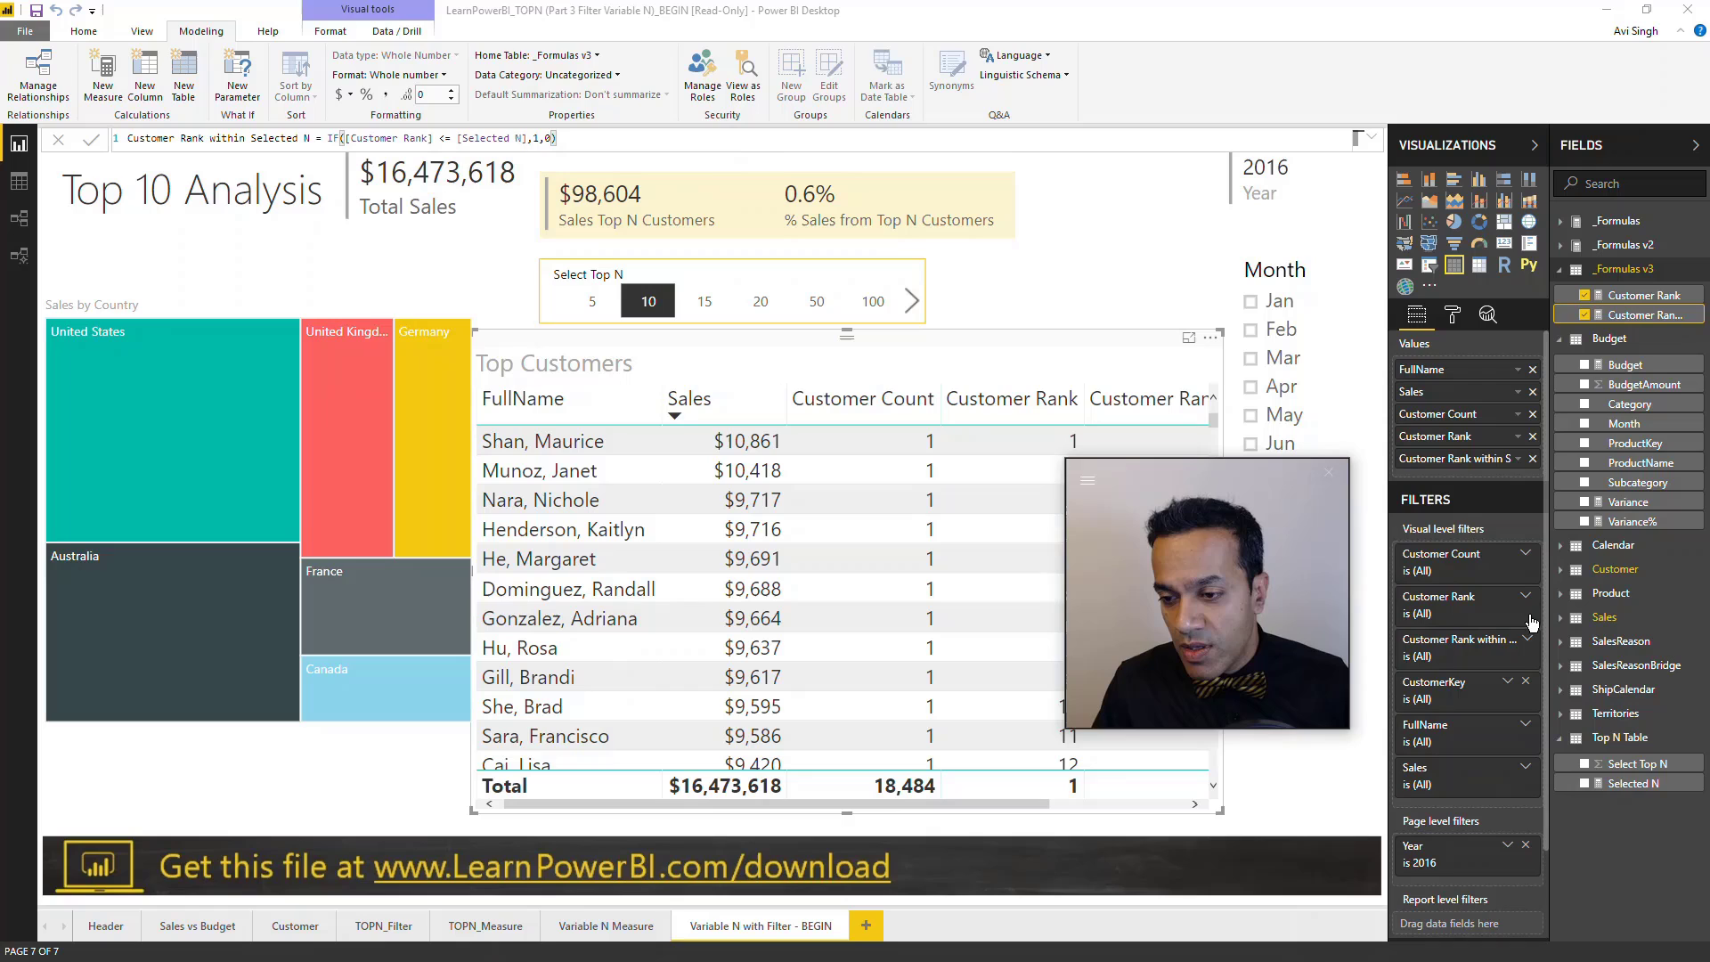
Apply a visual filter 'Customer Rank within Selected N is 1' to the Top Customers table.
click(1526, 640)
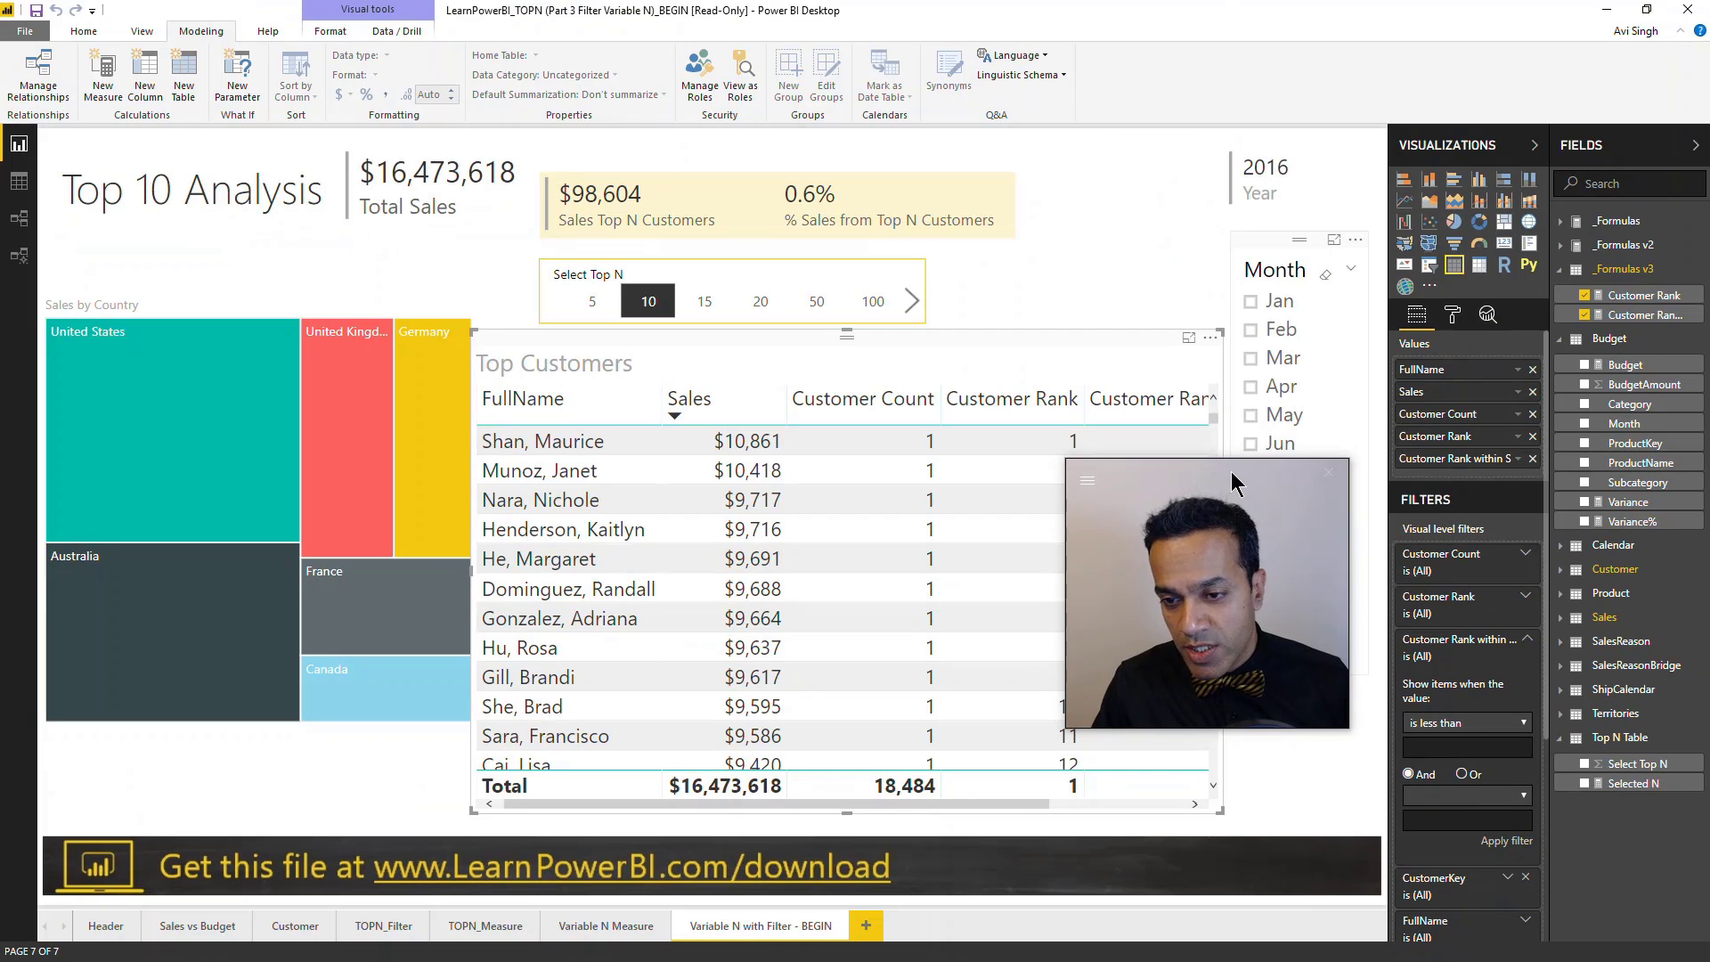
click(1455, 748)
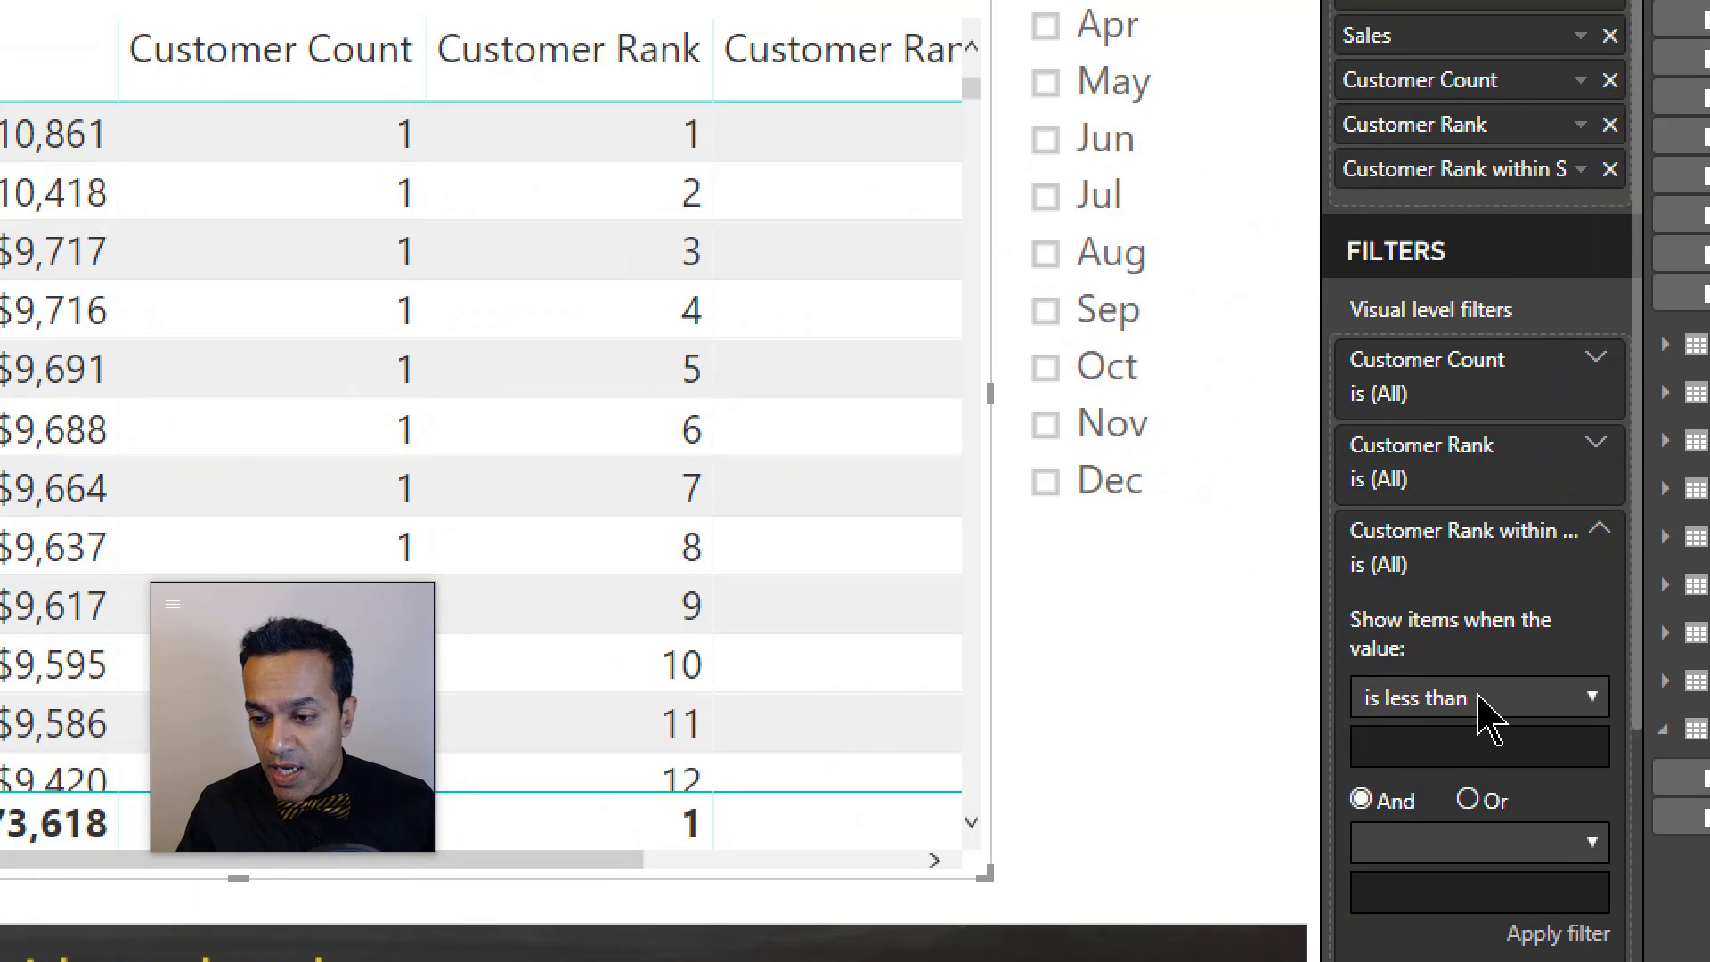
click(1494, 714)
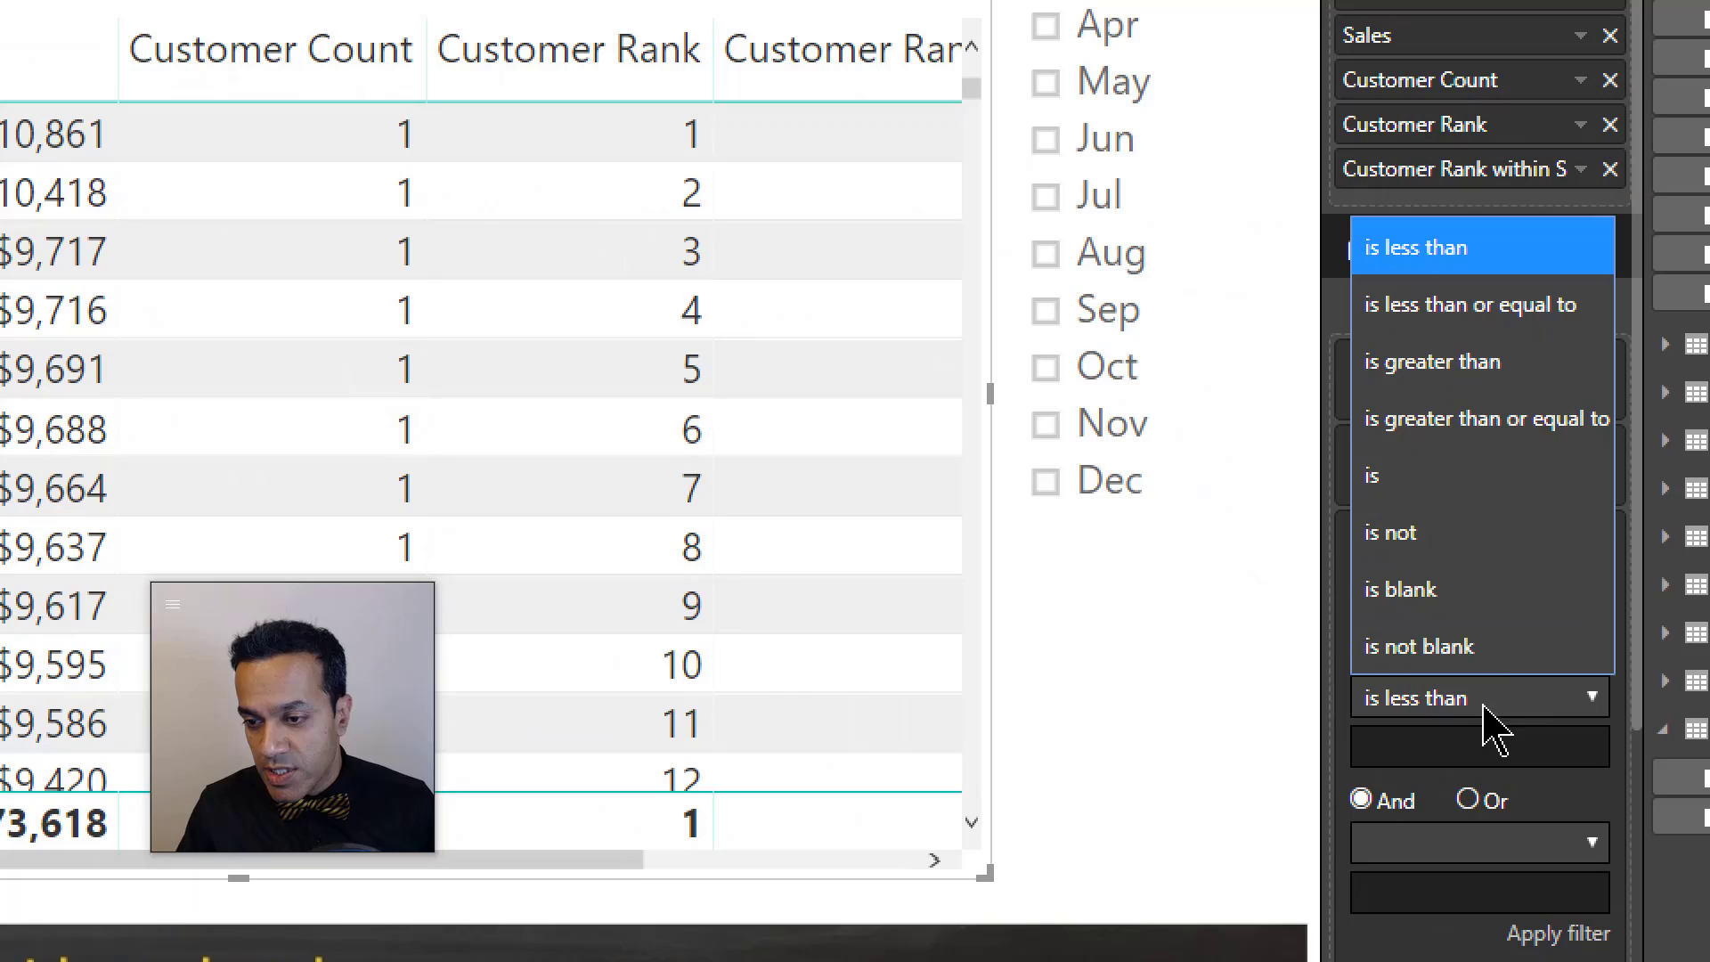
click(1409, 423)
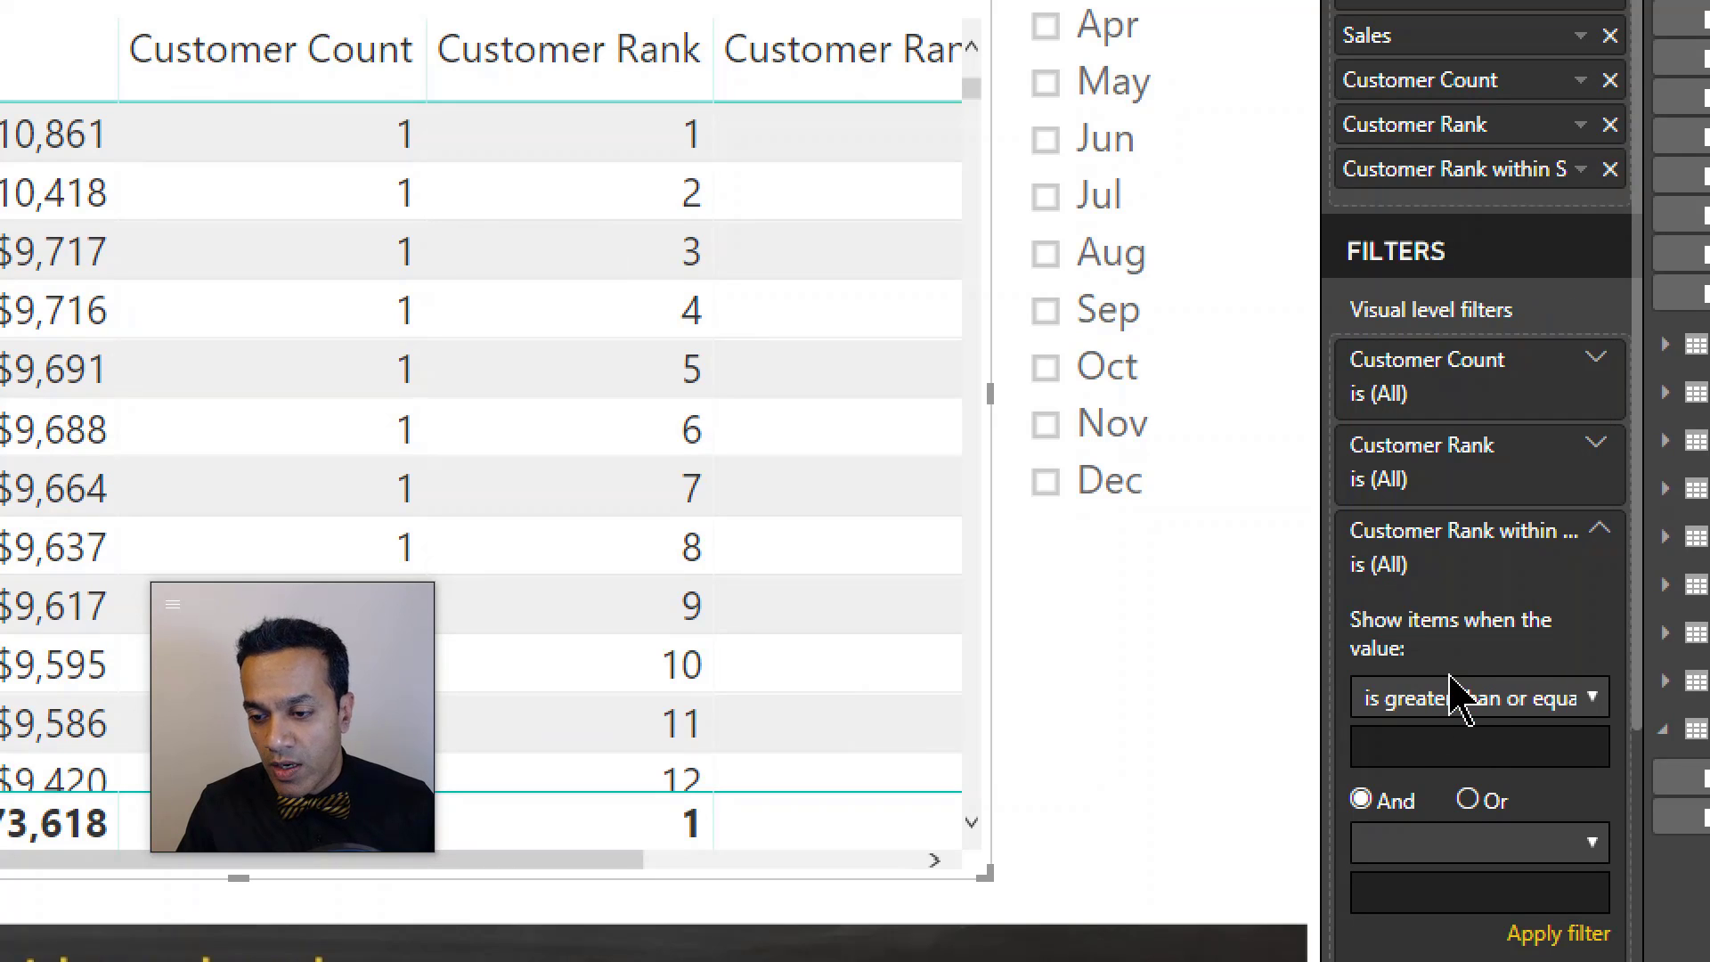
click(1429, 713)
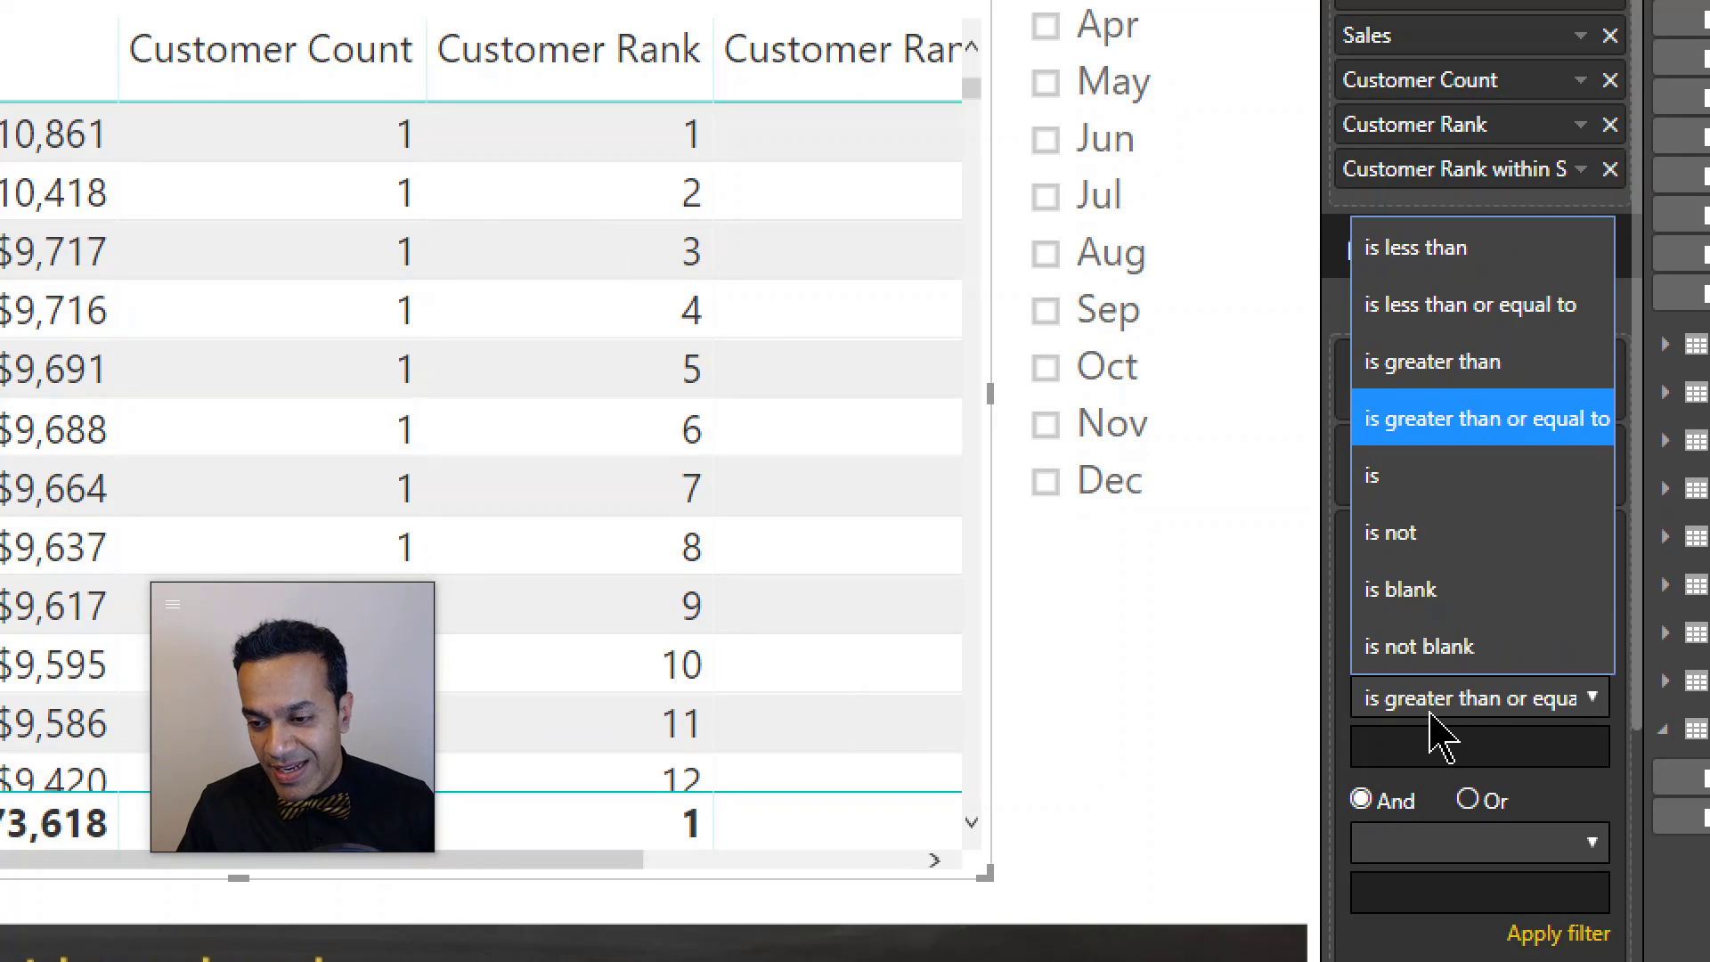
click(1441, 485)
click(1425, 745)
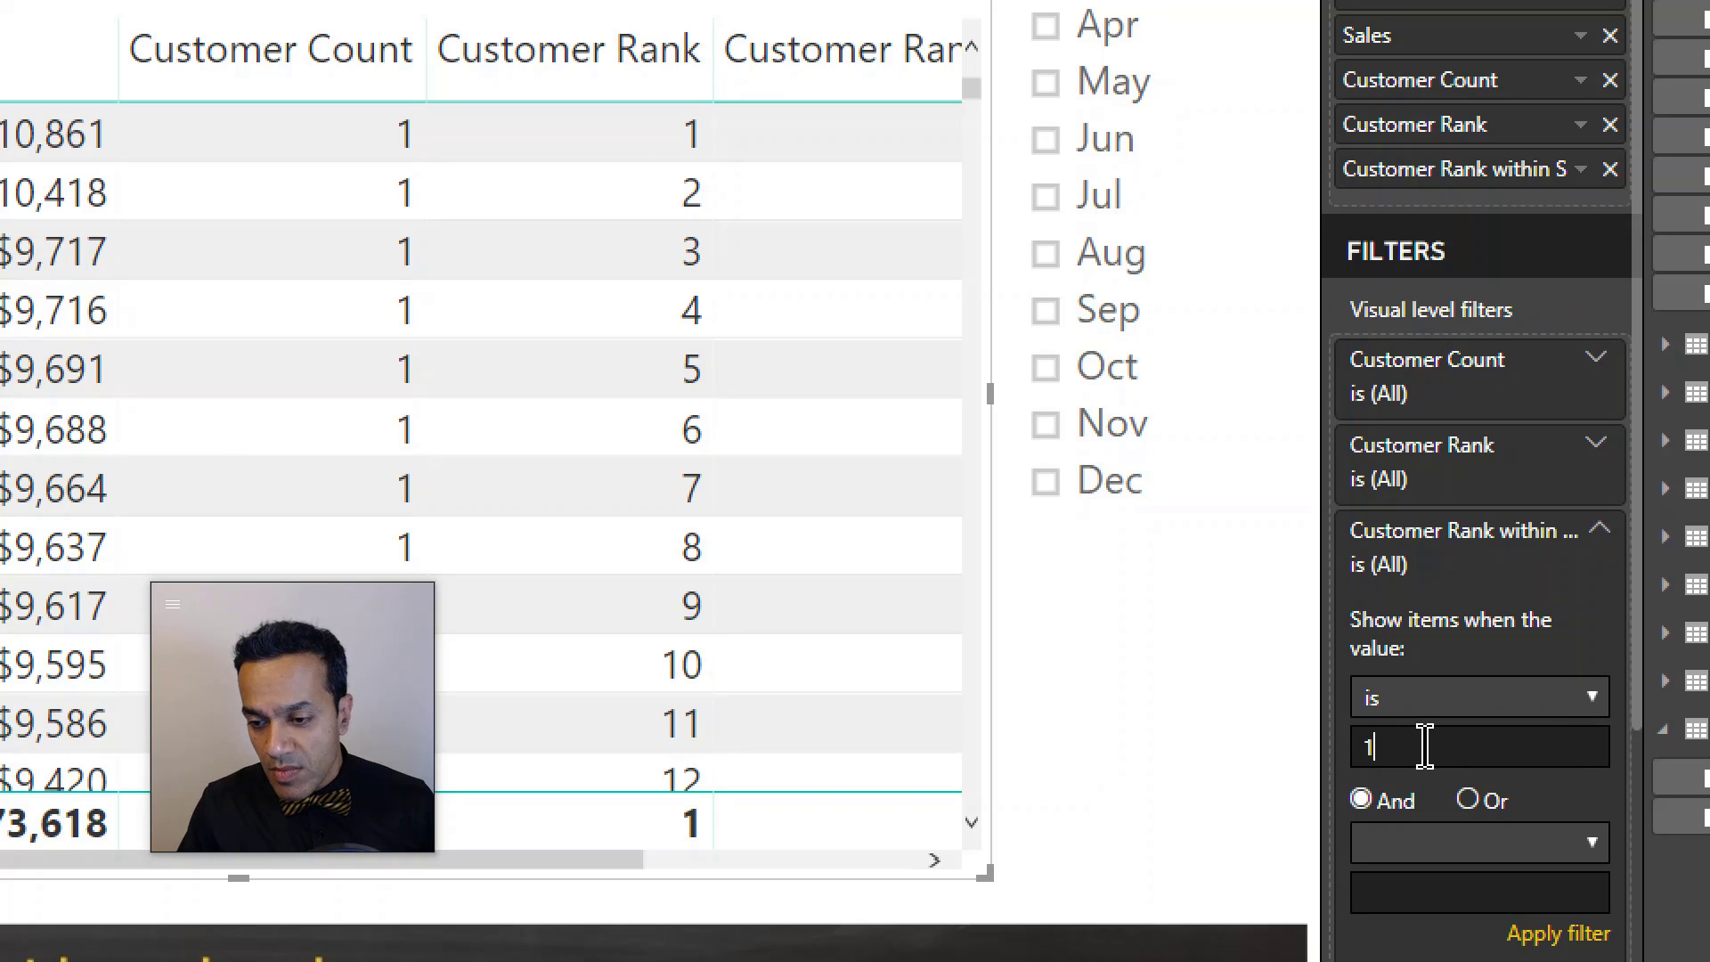
text(1)
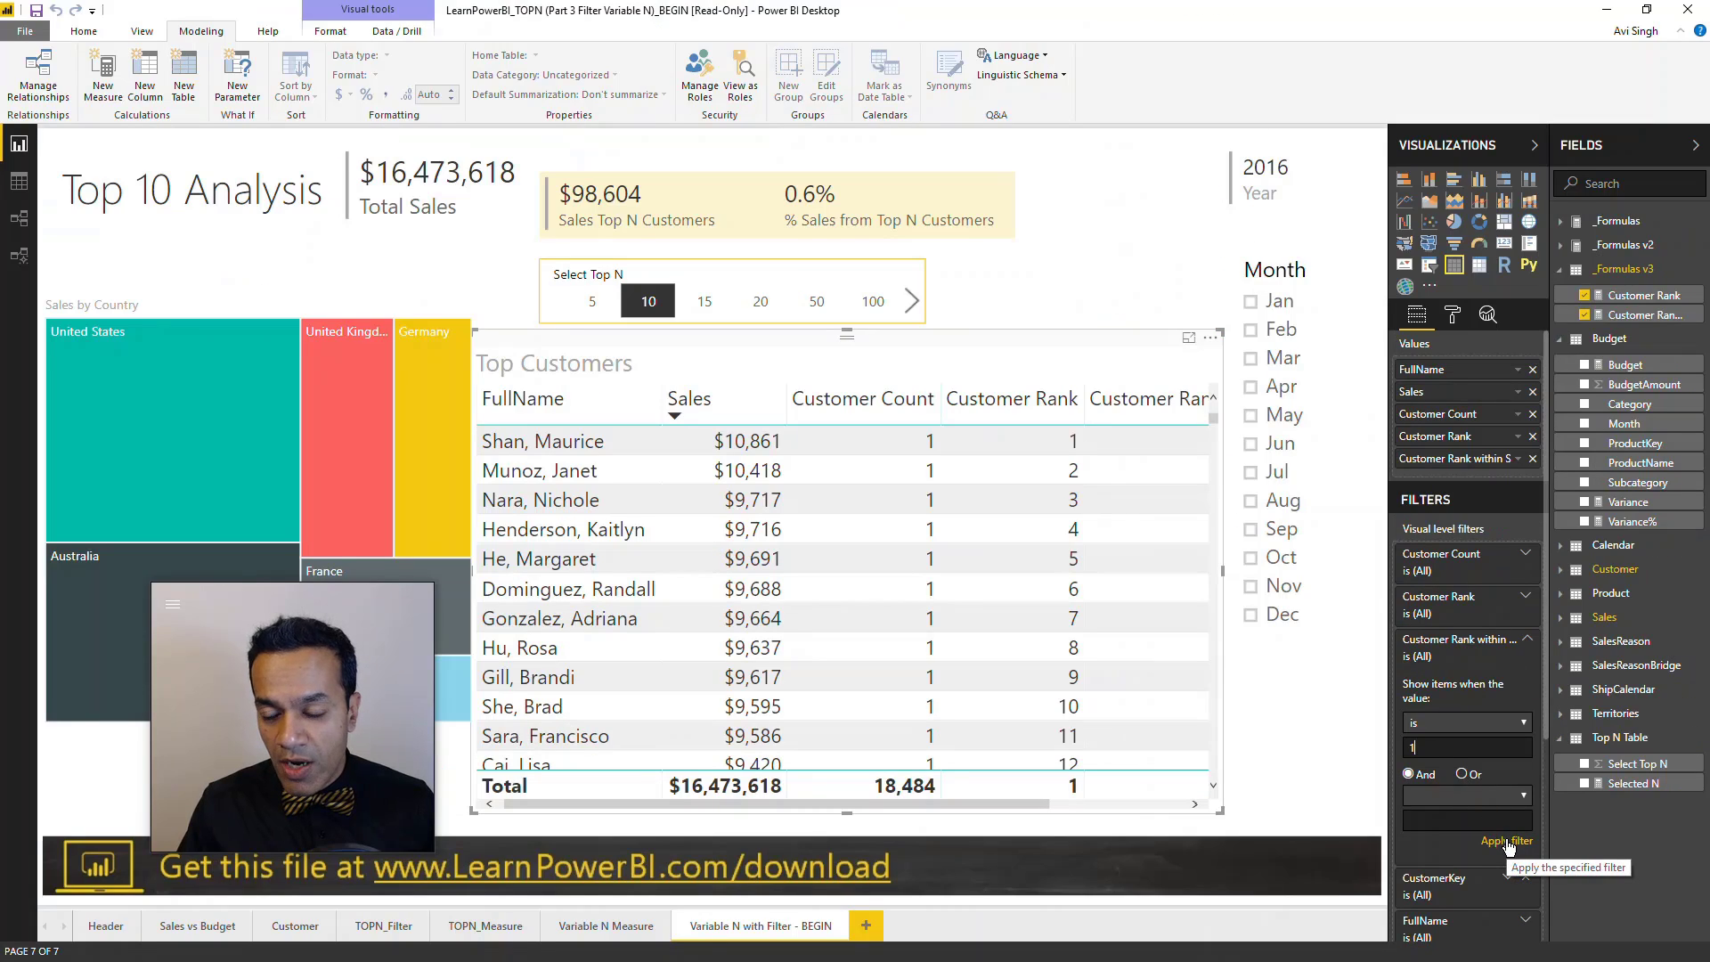
click(1509, 842)
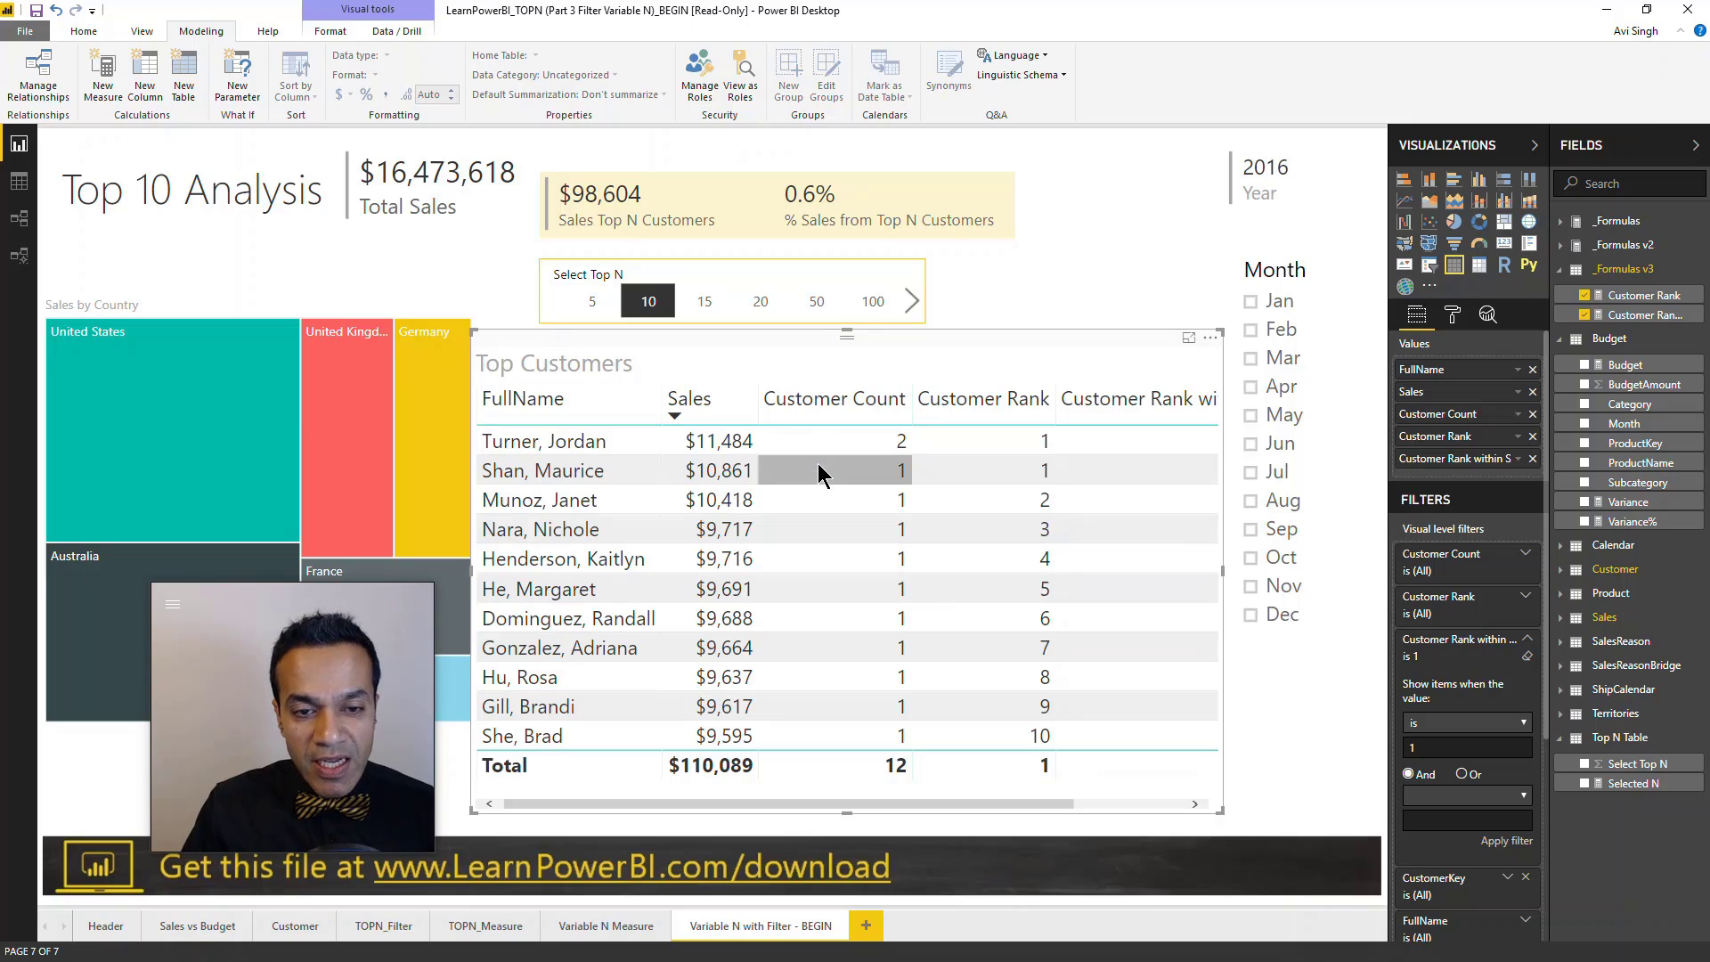
Sort the table by Sales descending, nudge it right, and collapse _Formulas v3.
click(675, 405)
drag(641, 336, 662, 338)
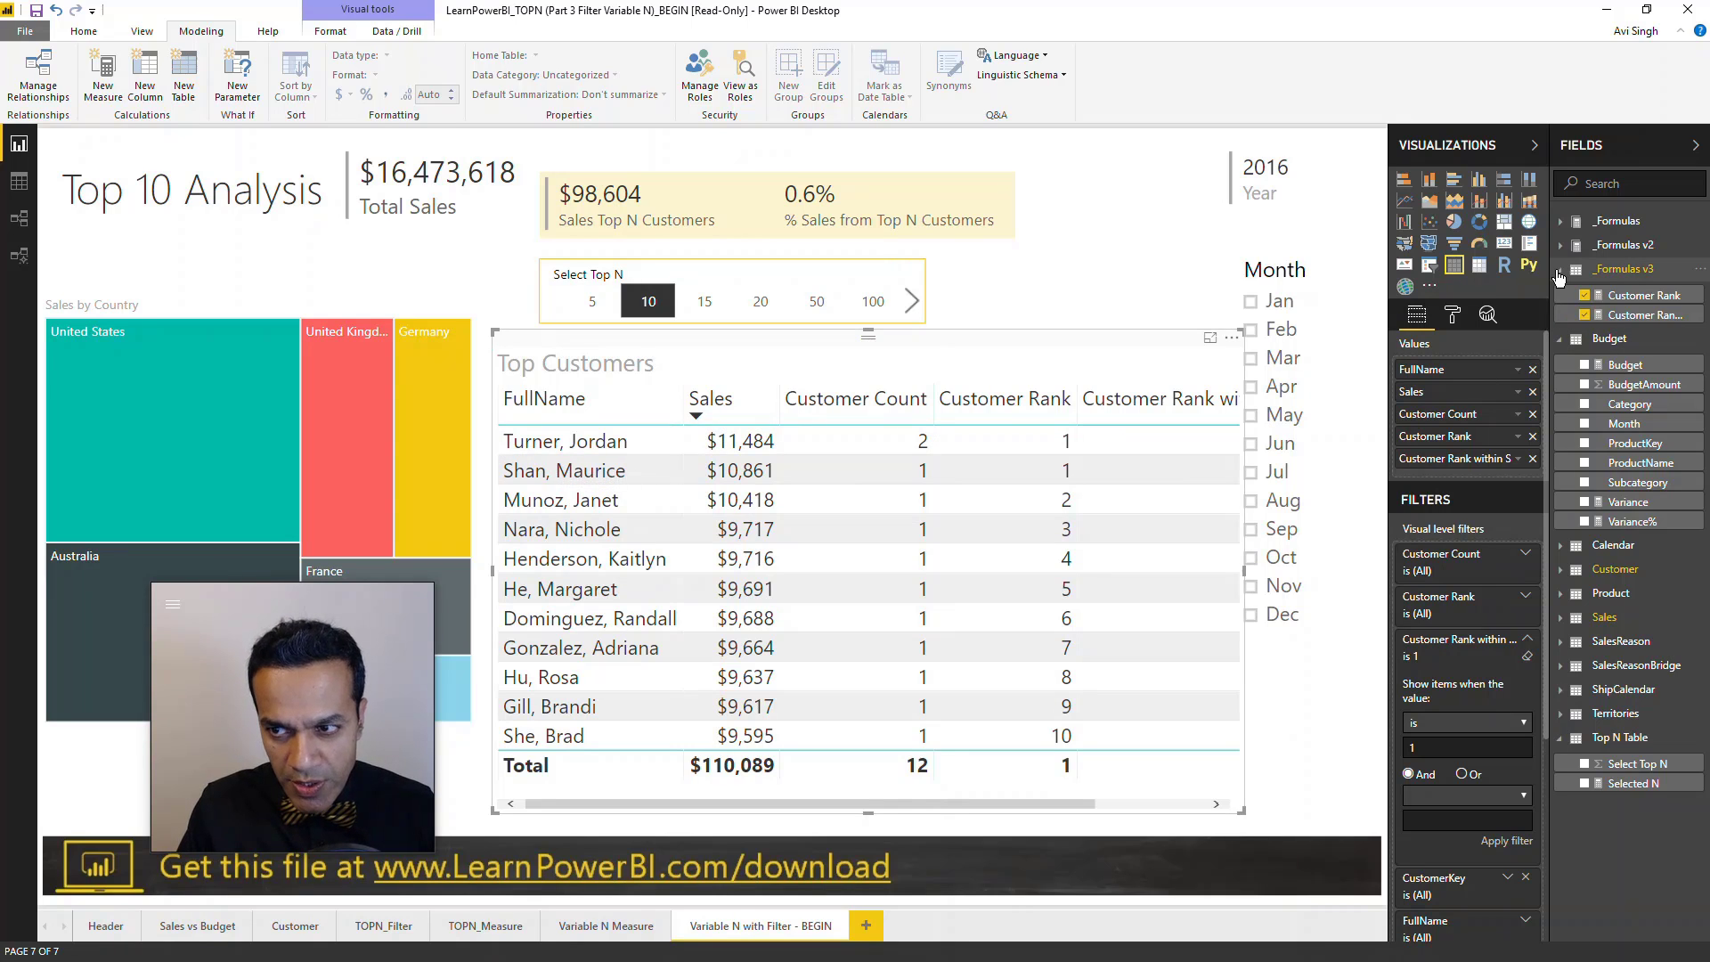
click(1561, 271)
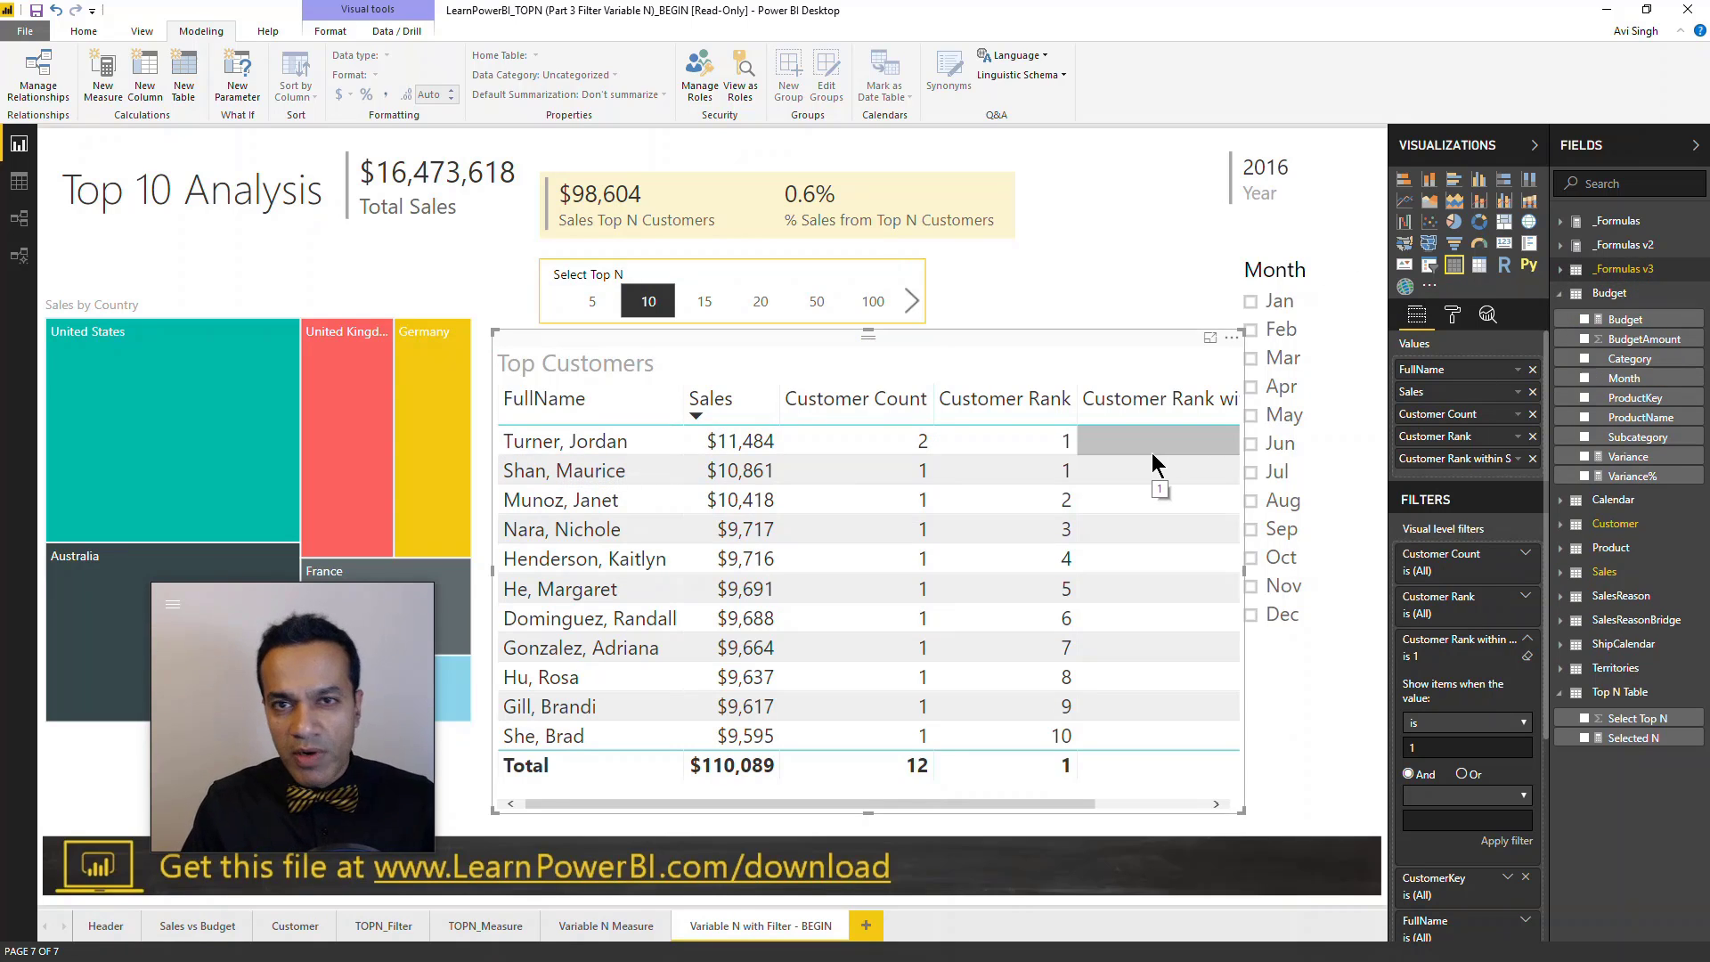
Add CustomerKey from the Customer table as a column of Top Customers.
click(1566, 523)
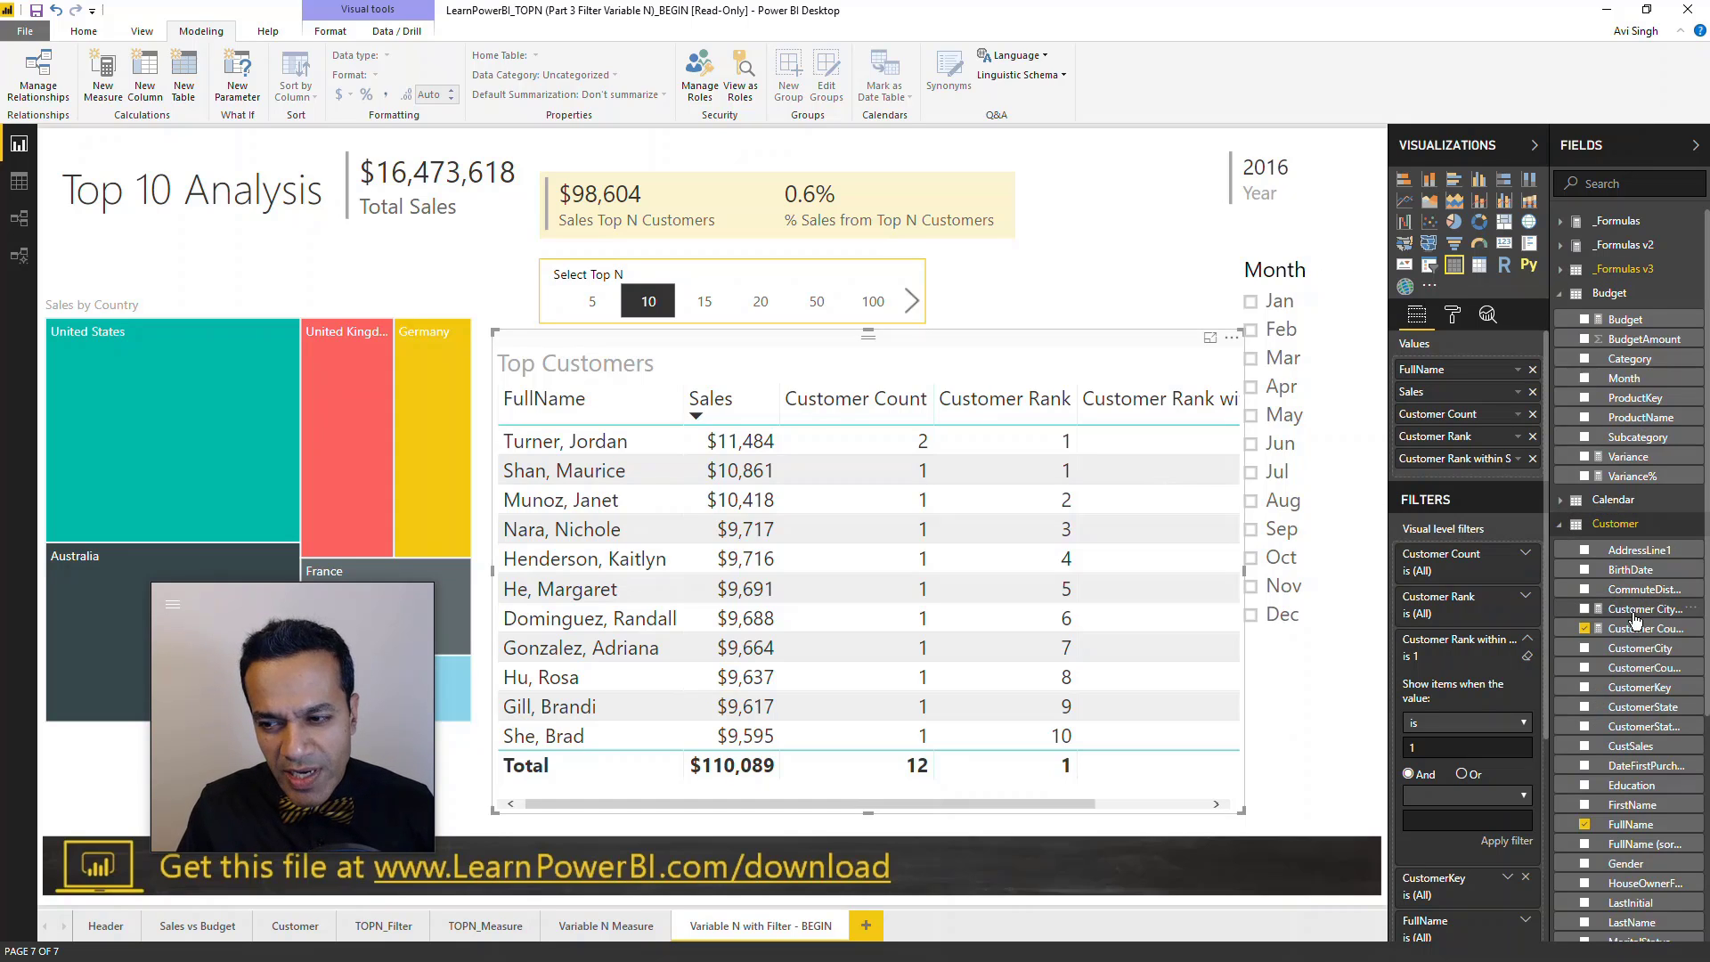
drag(1637, 691, 1495, 371)
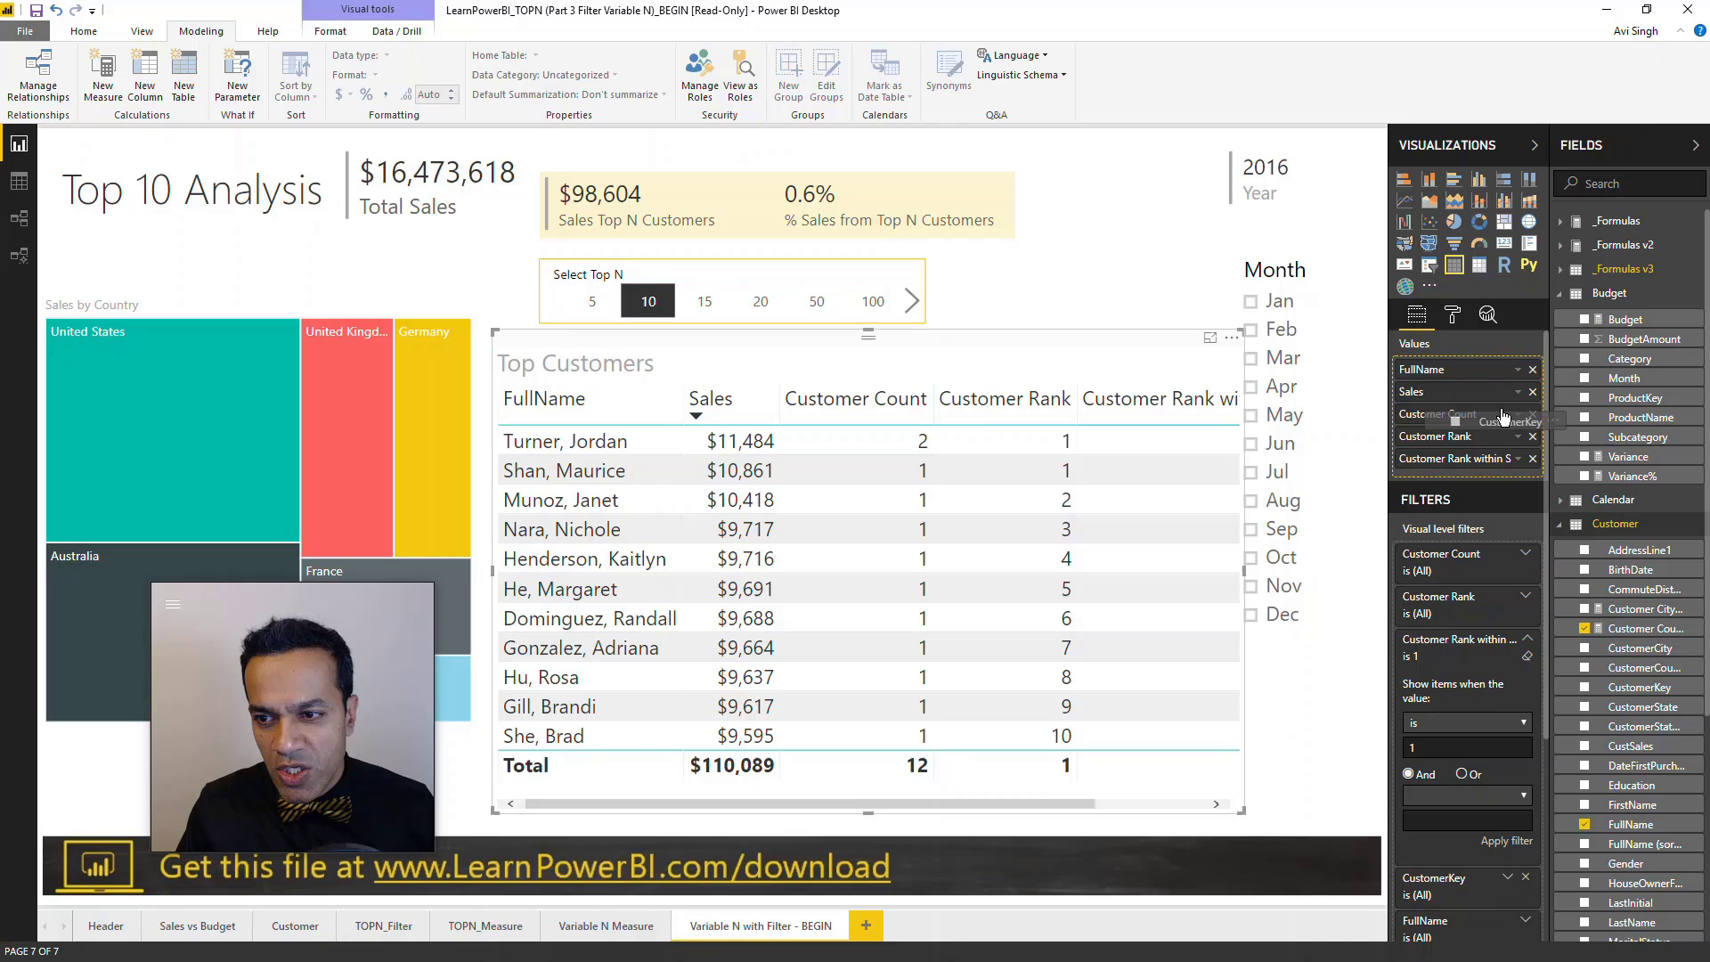
drag(1108, 520, 904, 499)
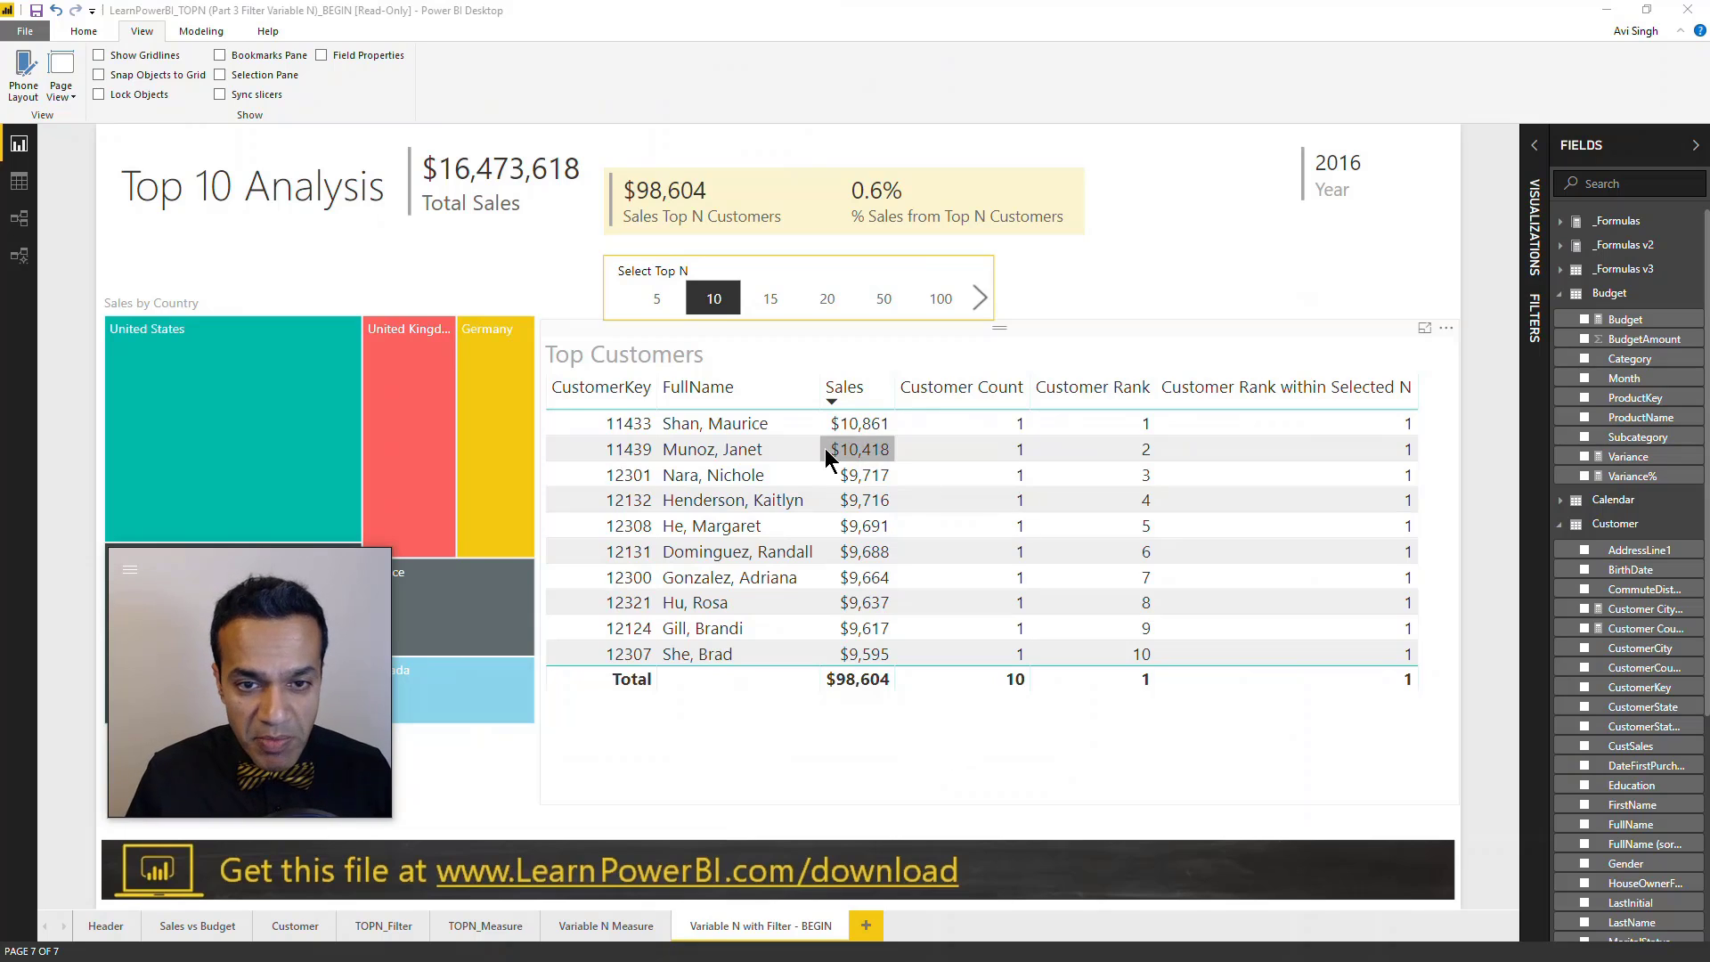
click(711, 301)
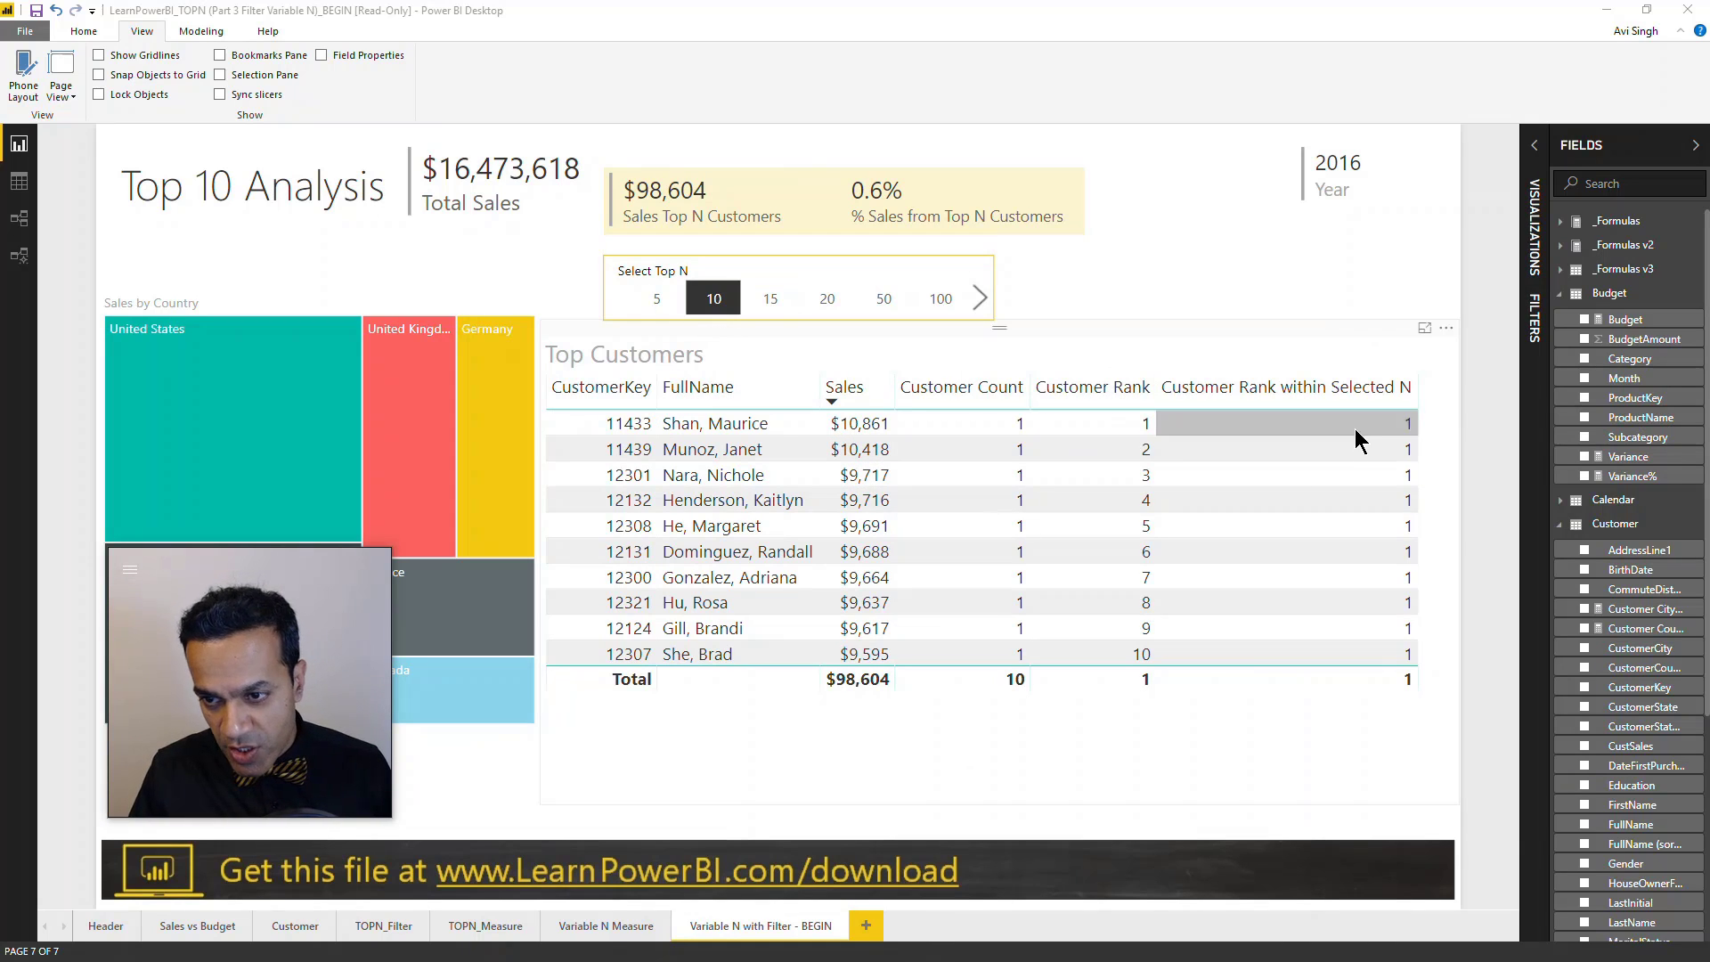
click(643, 306)
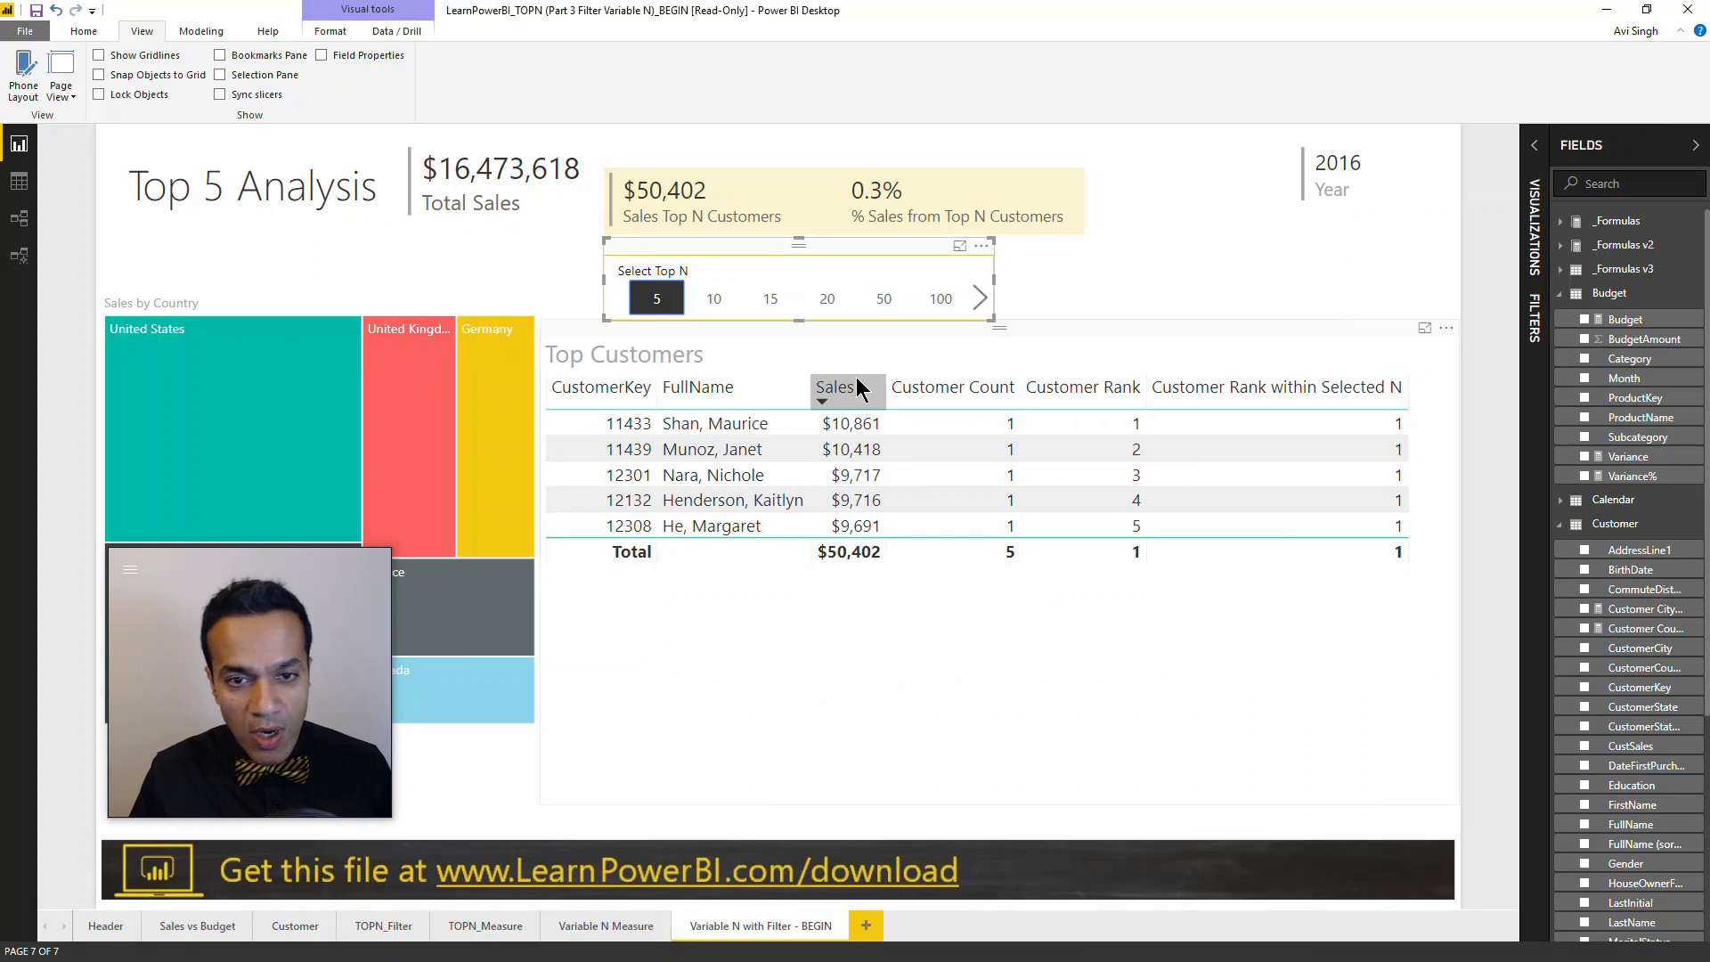
click(821, 310)
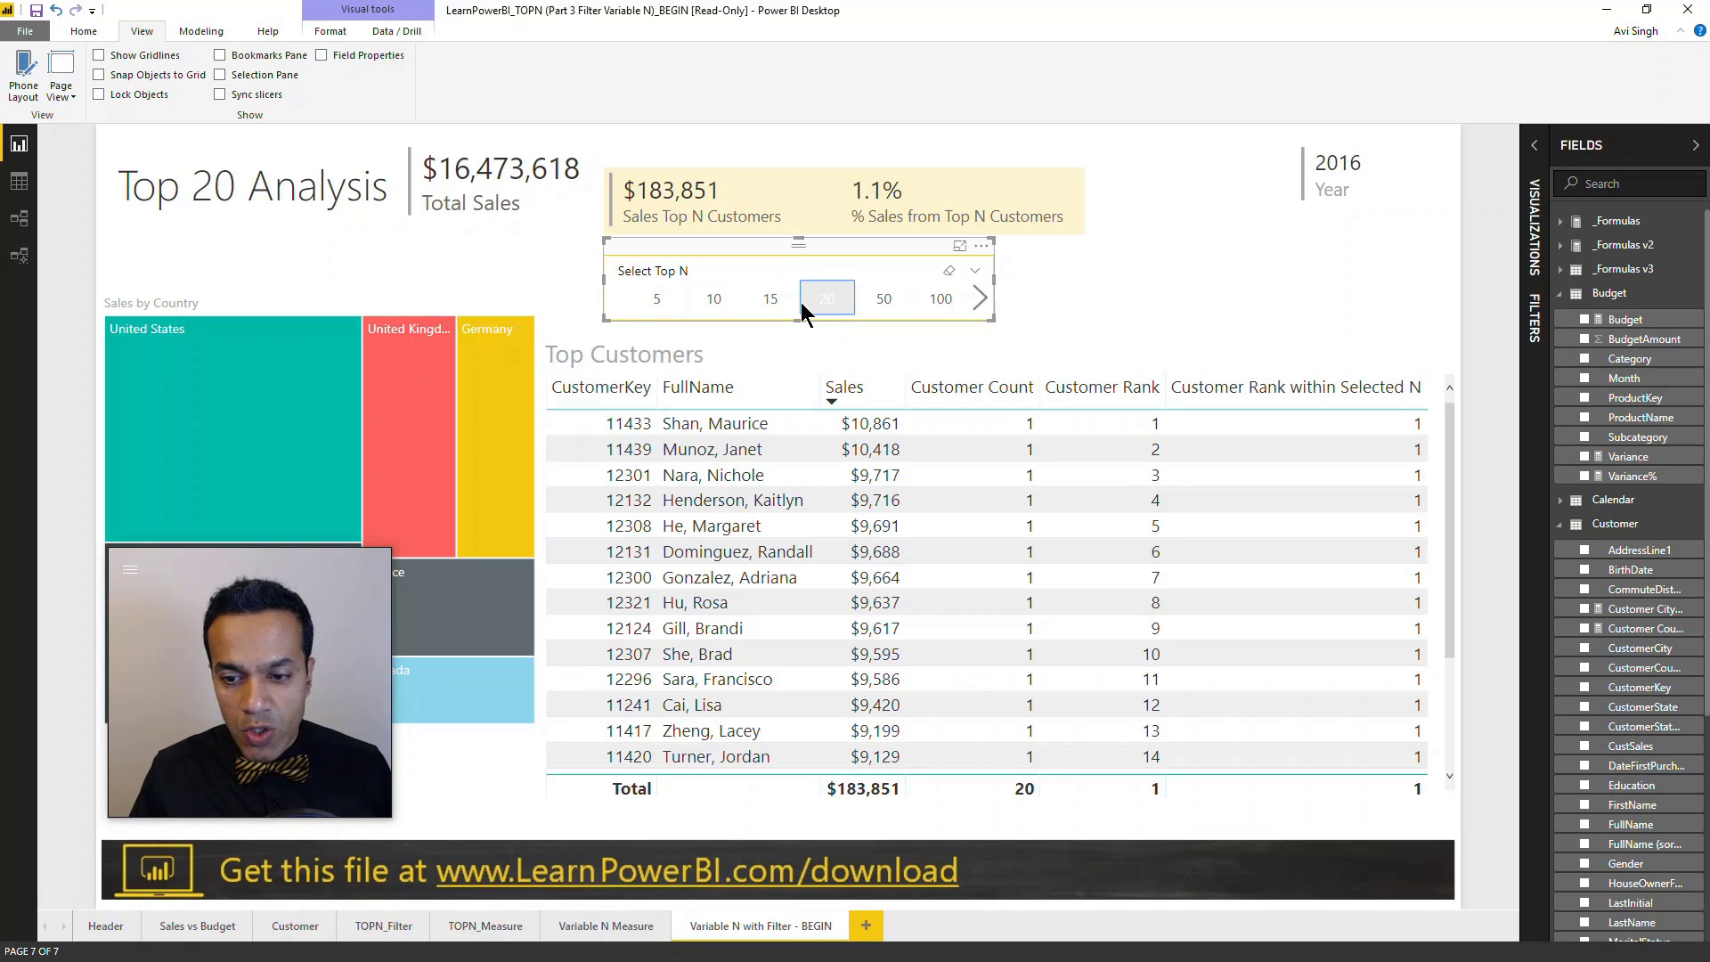
click(776, 305)
click(888, 299)
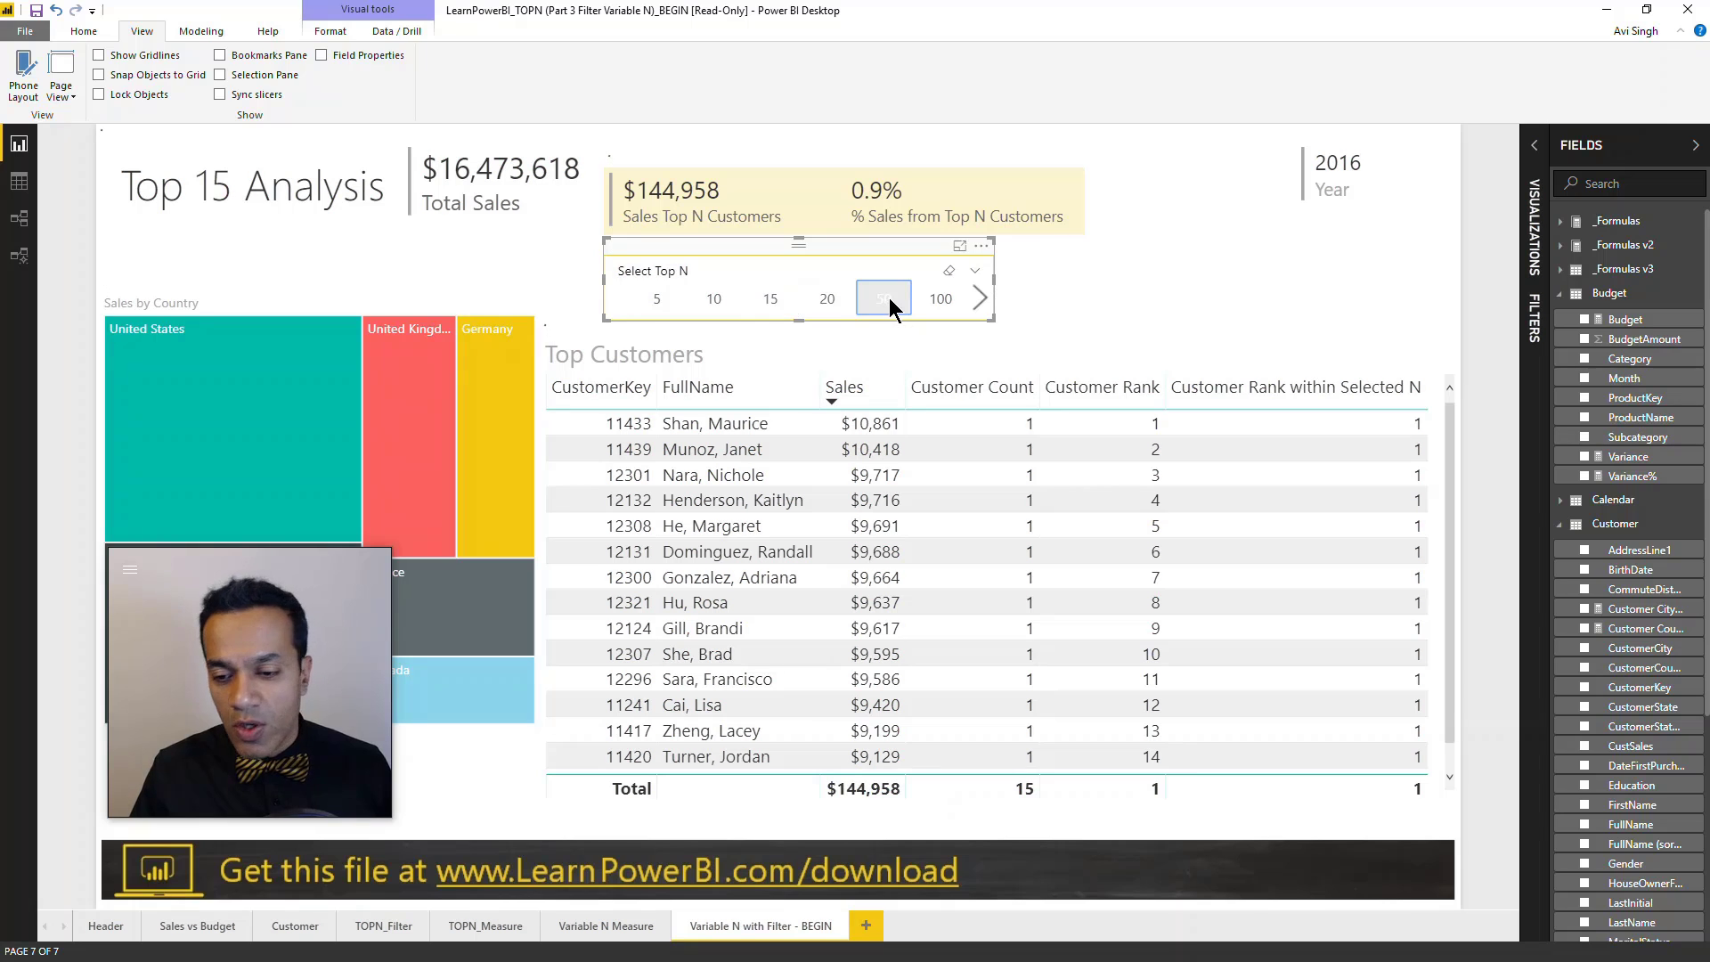
click(942, 302)
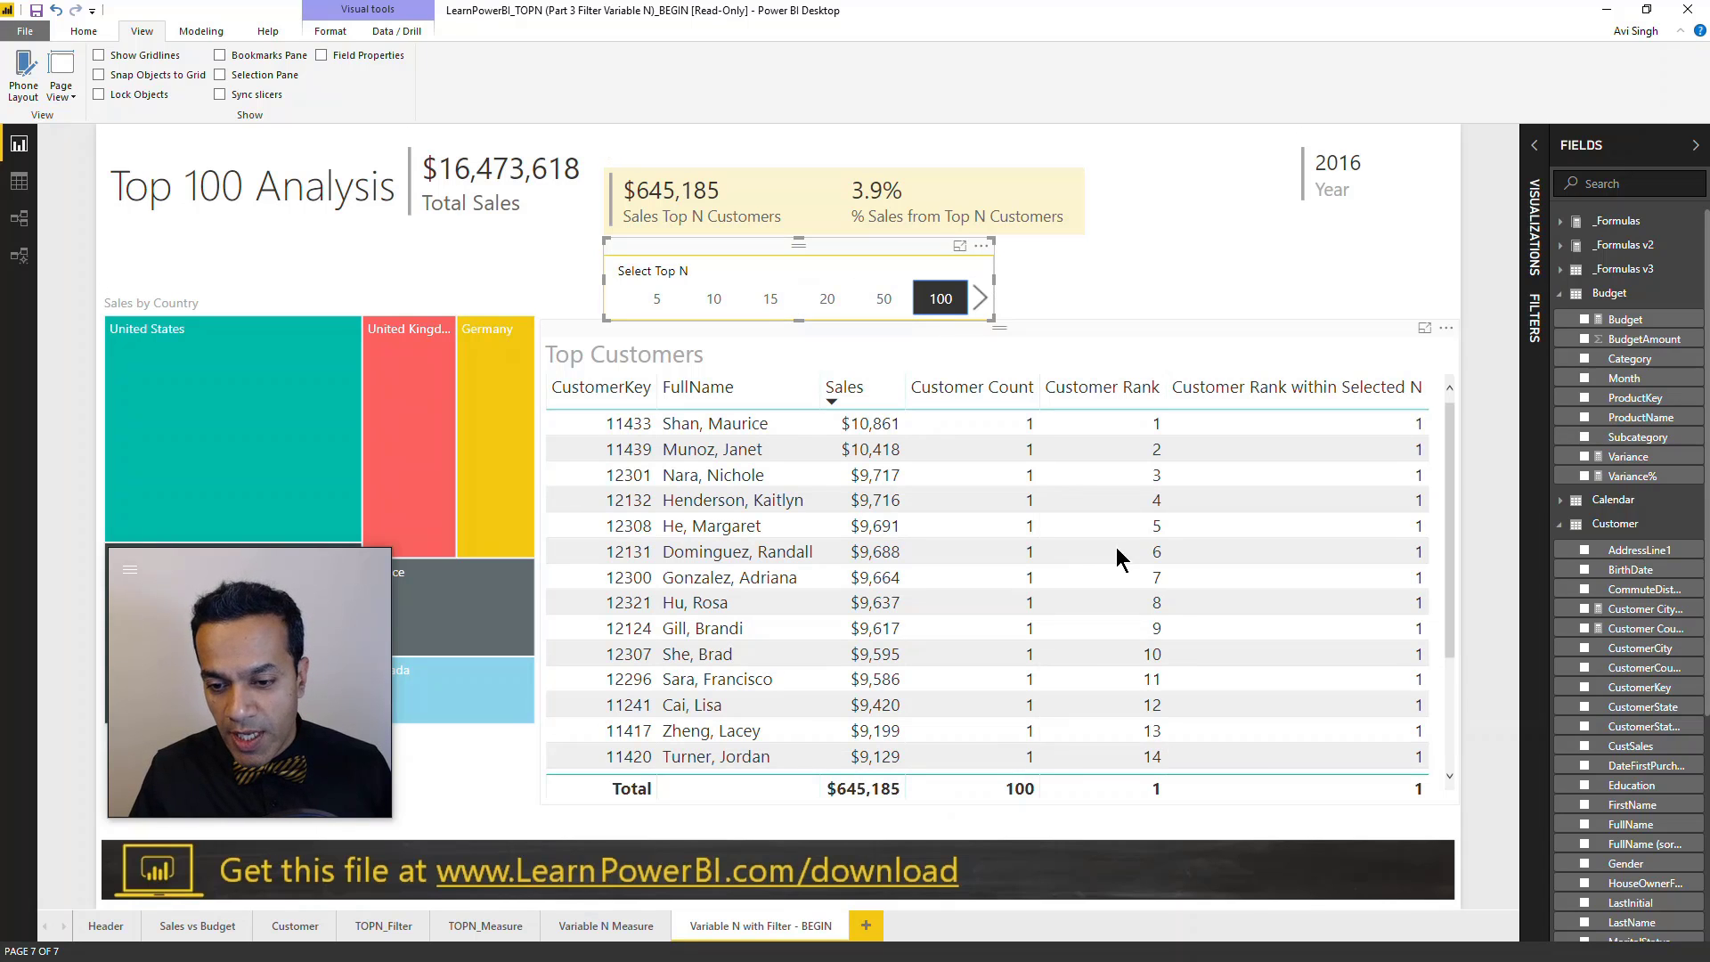
scroll(1176, 641, down, 2)
scroll(1186, 676, down, 10)
scroll(1186, 676, down, 5)
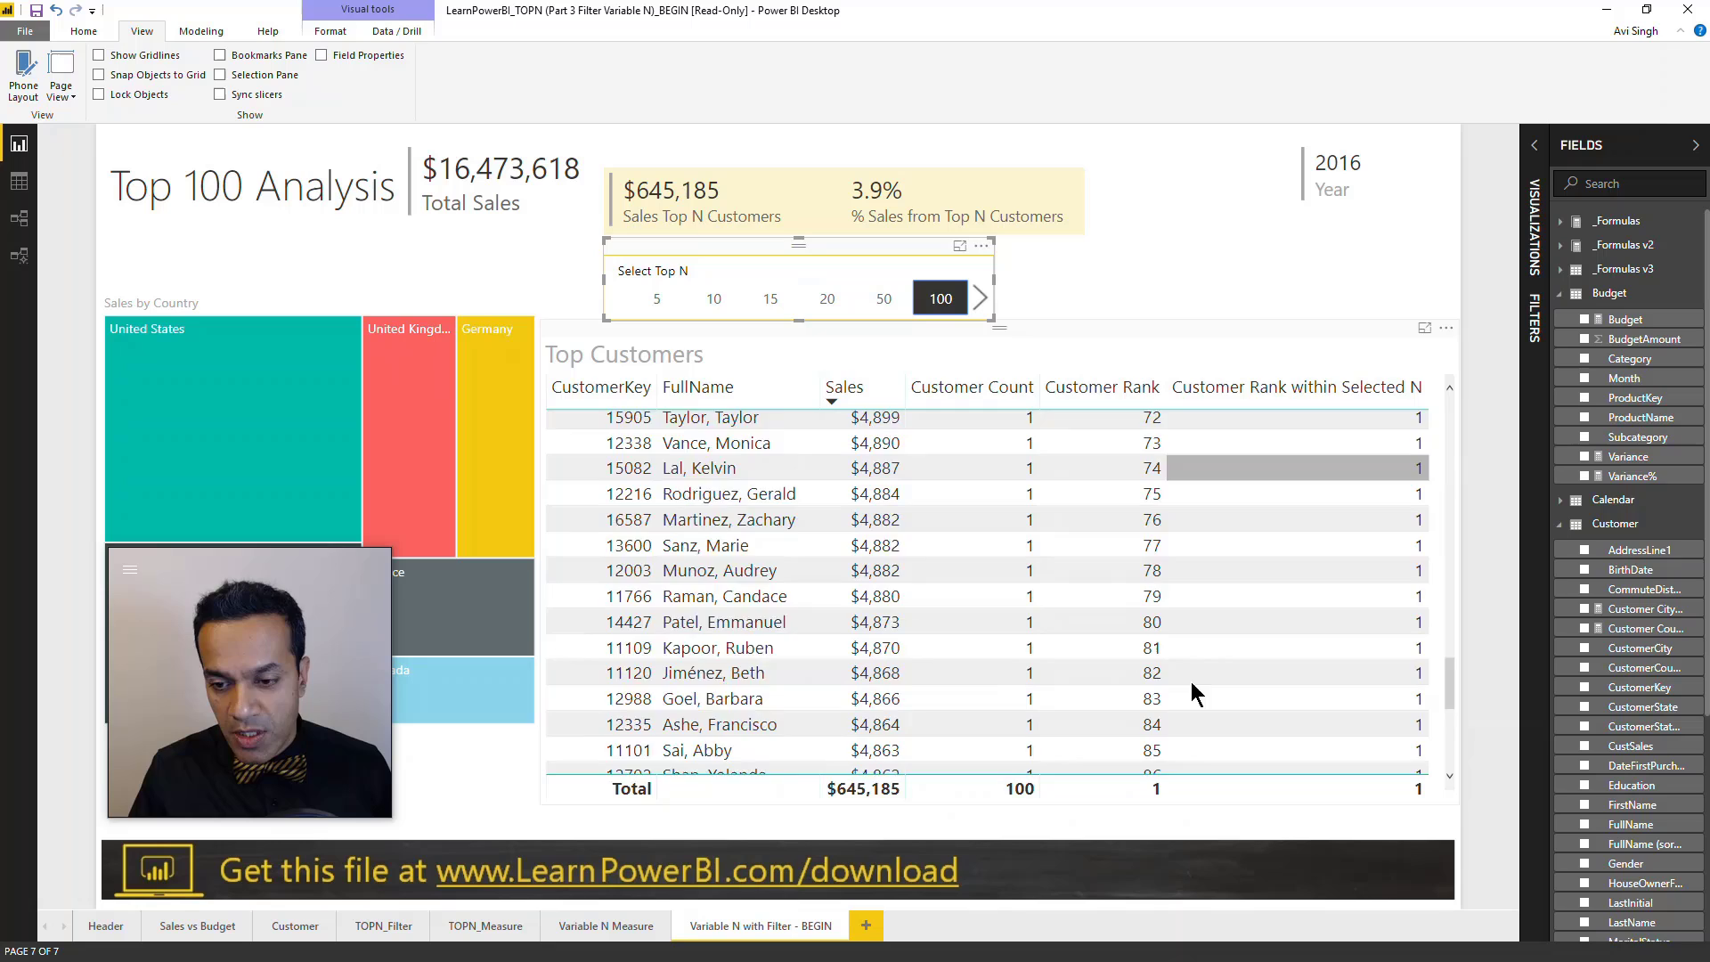
scroll(1195, 691, down, 5)
click(714, 297)
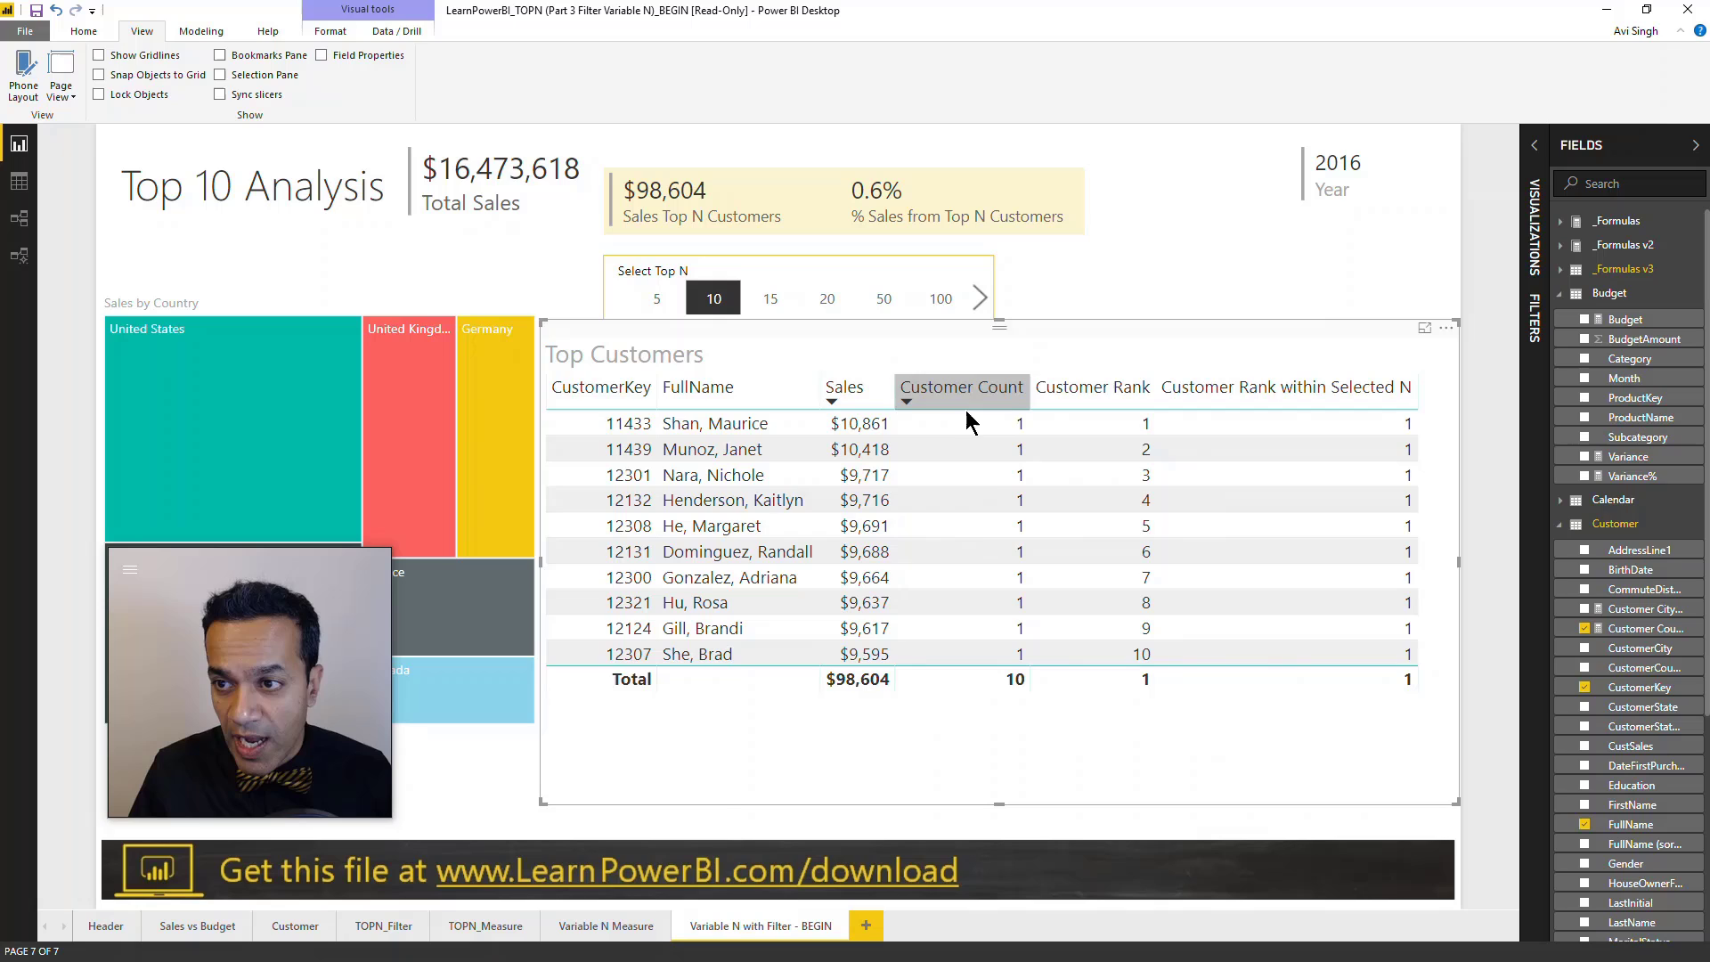
Remove Customer Count and both rank measures from the table's Values, then resize it.
click(1536, 187)
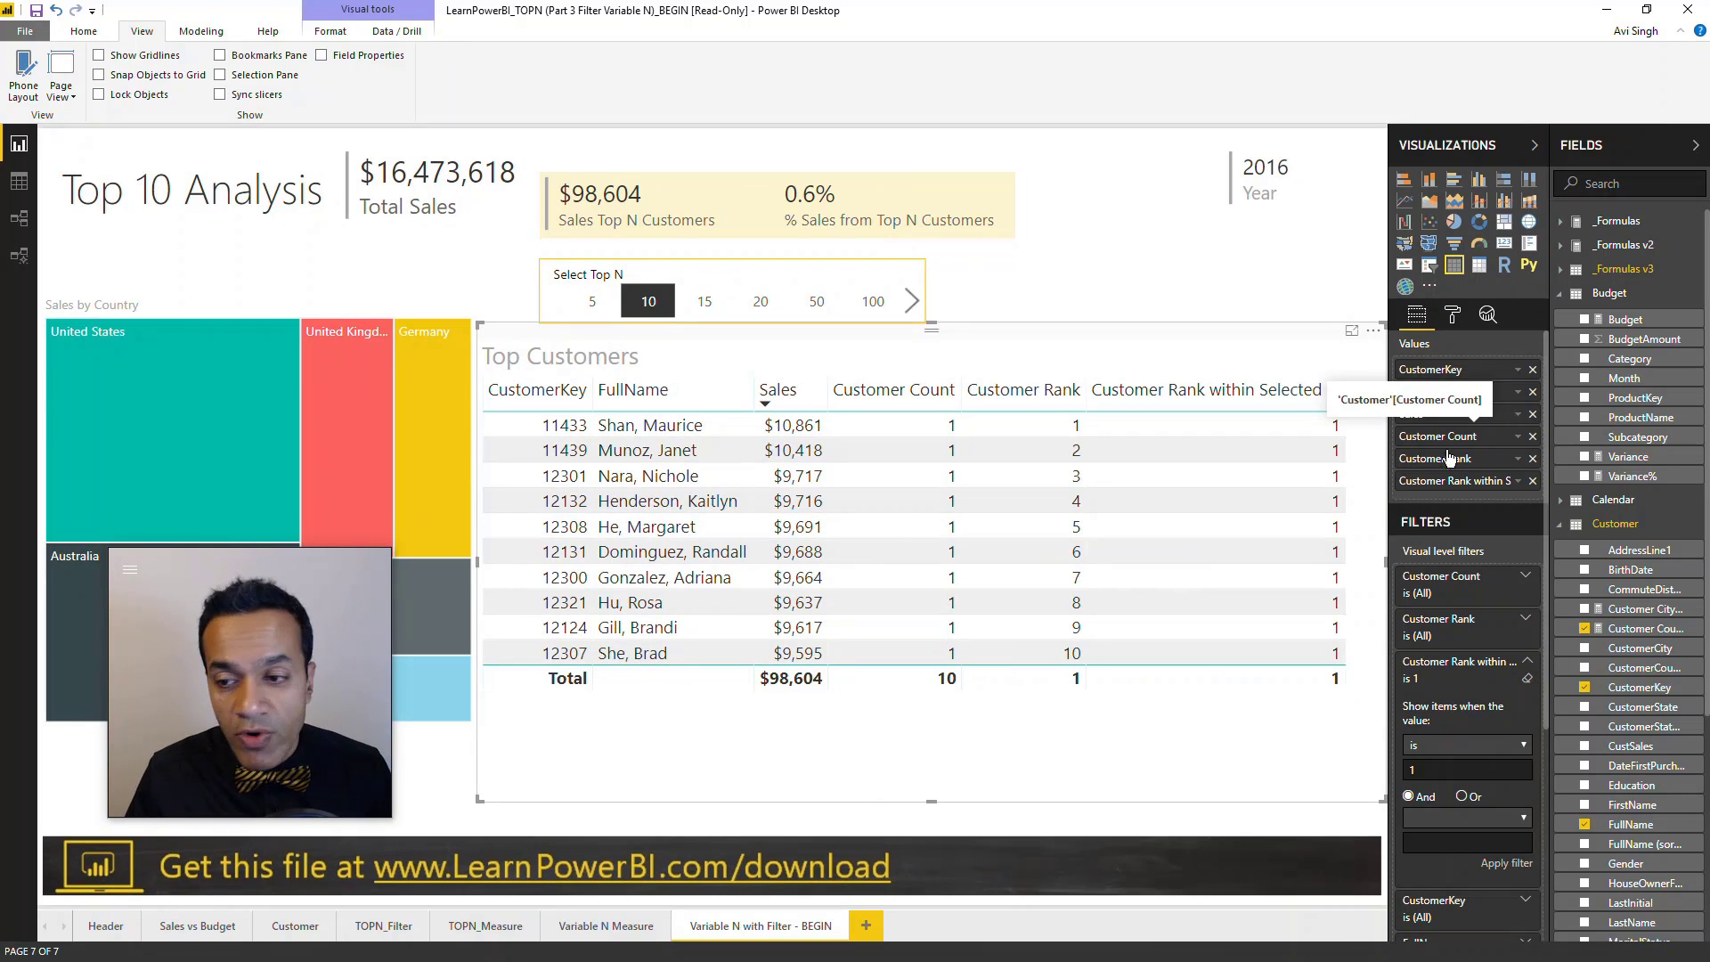
click(1533, 437)
click(1533, 437)
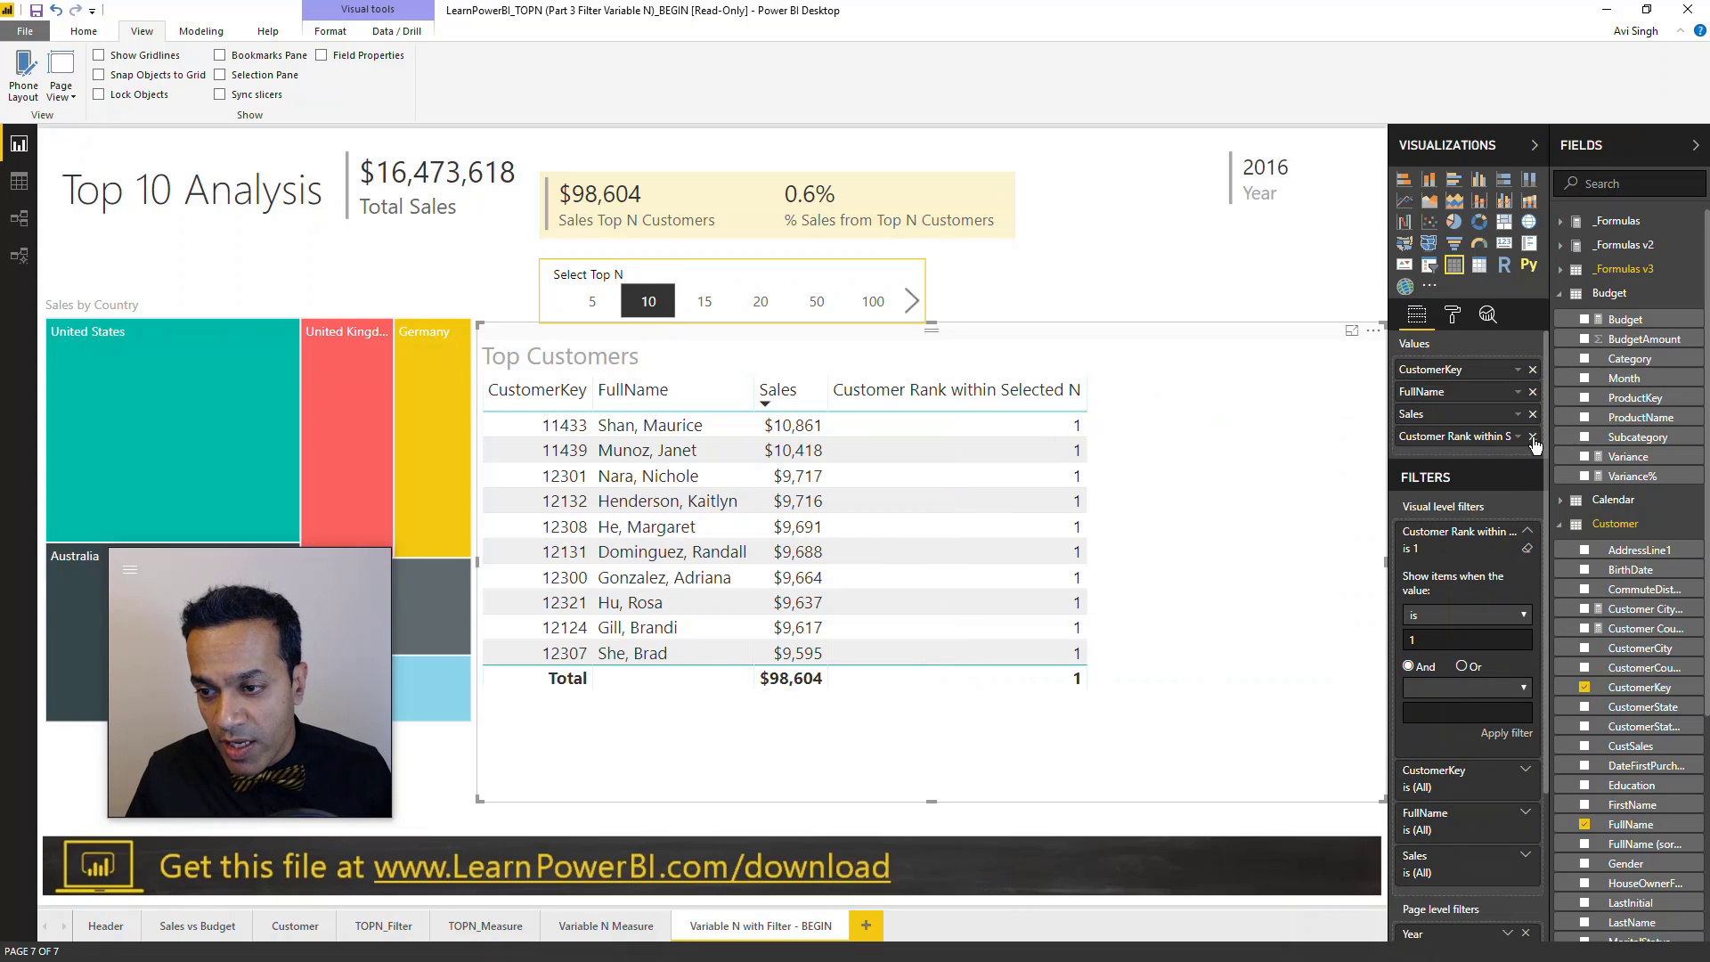
click(1532, 438)
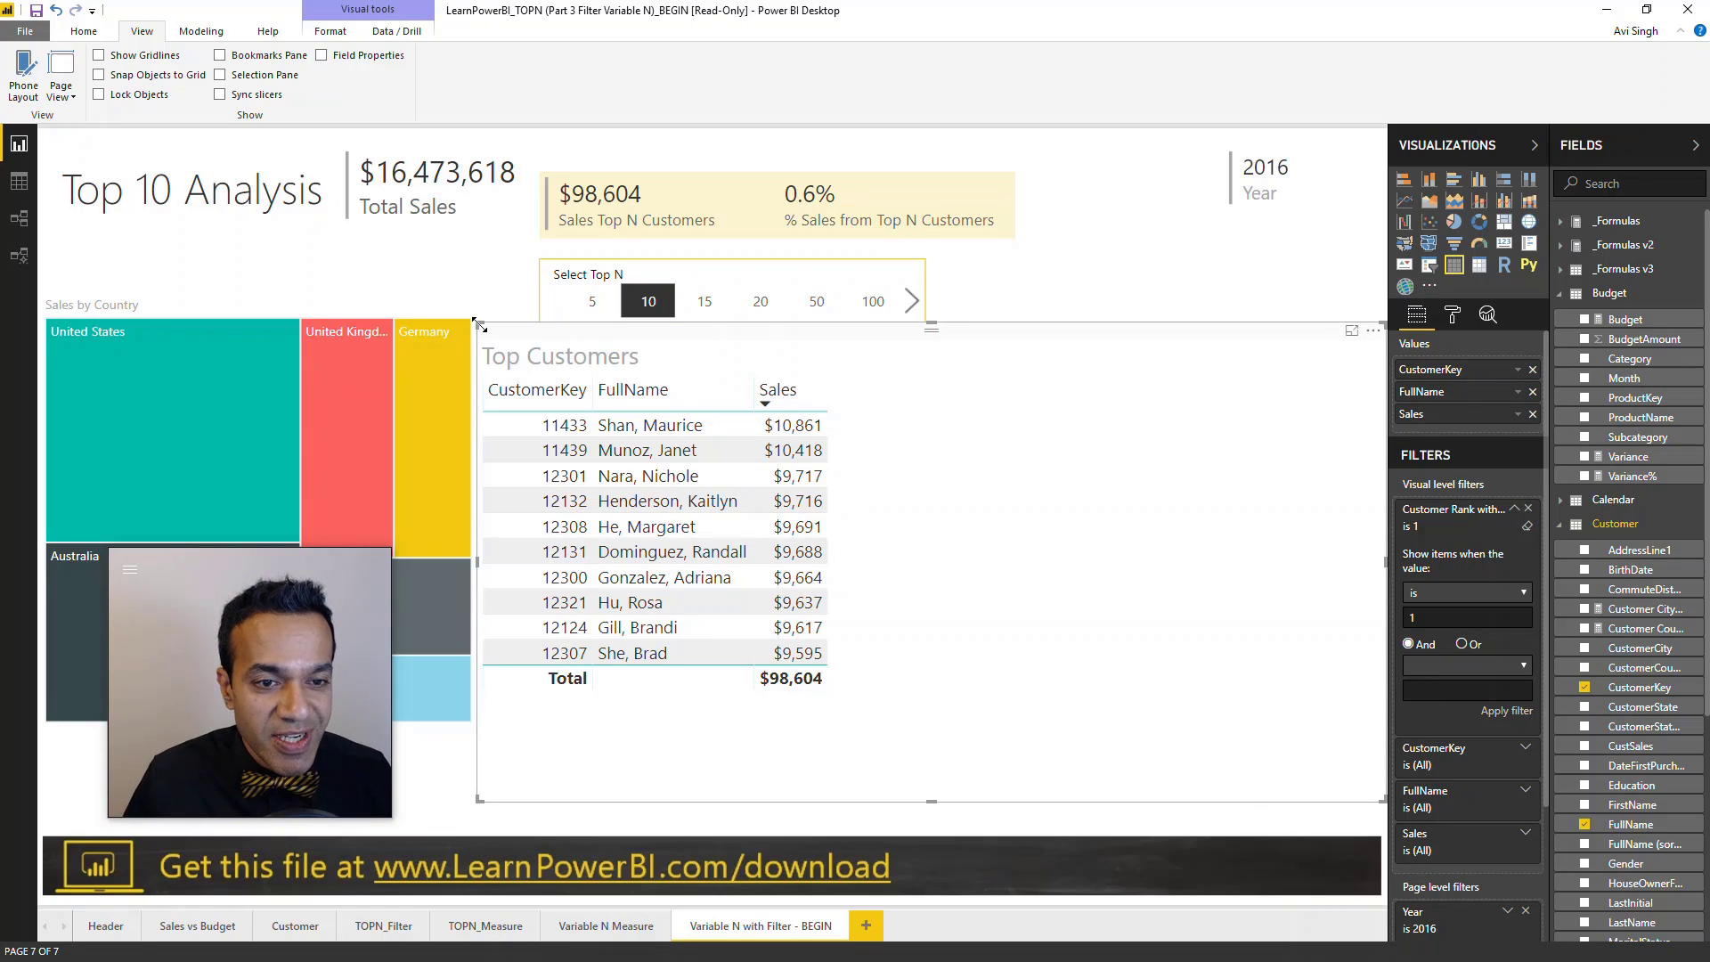
drag(478, 327, 535, 337)
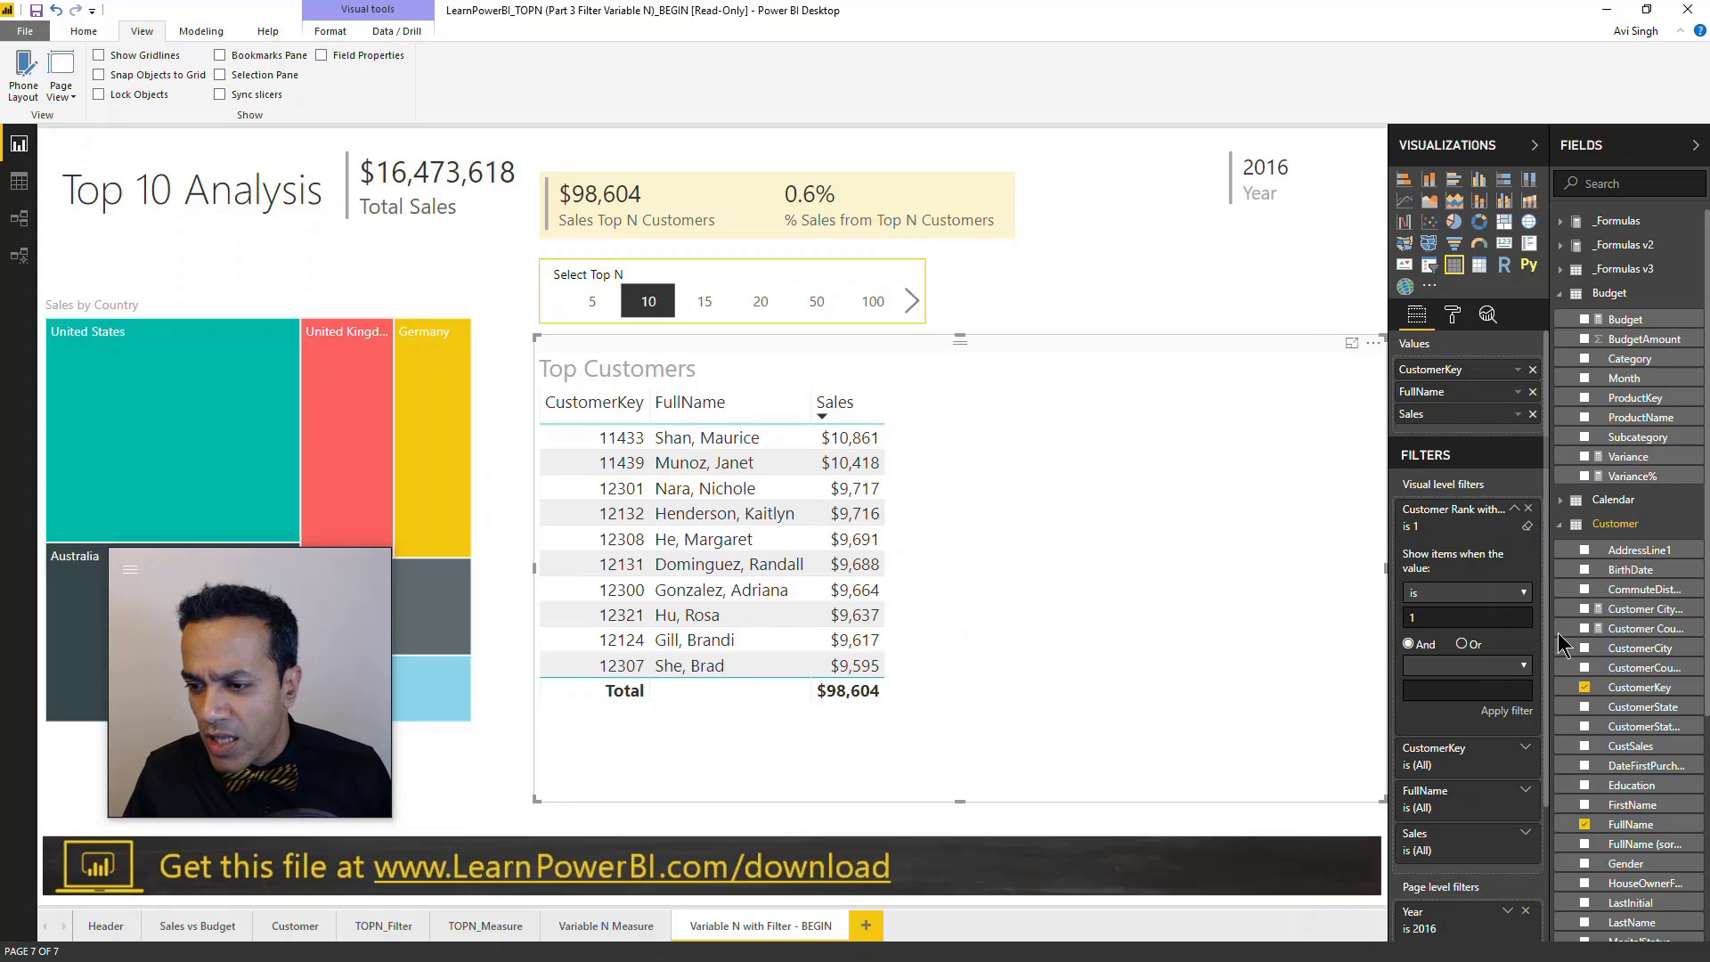
Re-add Customer Count and check the totals at Top 20 and Top 10.
mouse_move(1633, 628)
mouse_down()
mouse_move(1501, 428)
mouse_move(1484, 435)
mouse_up()
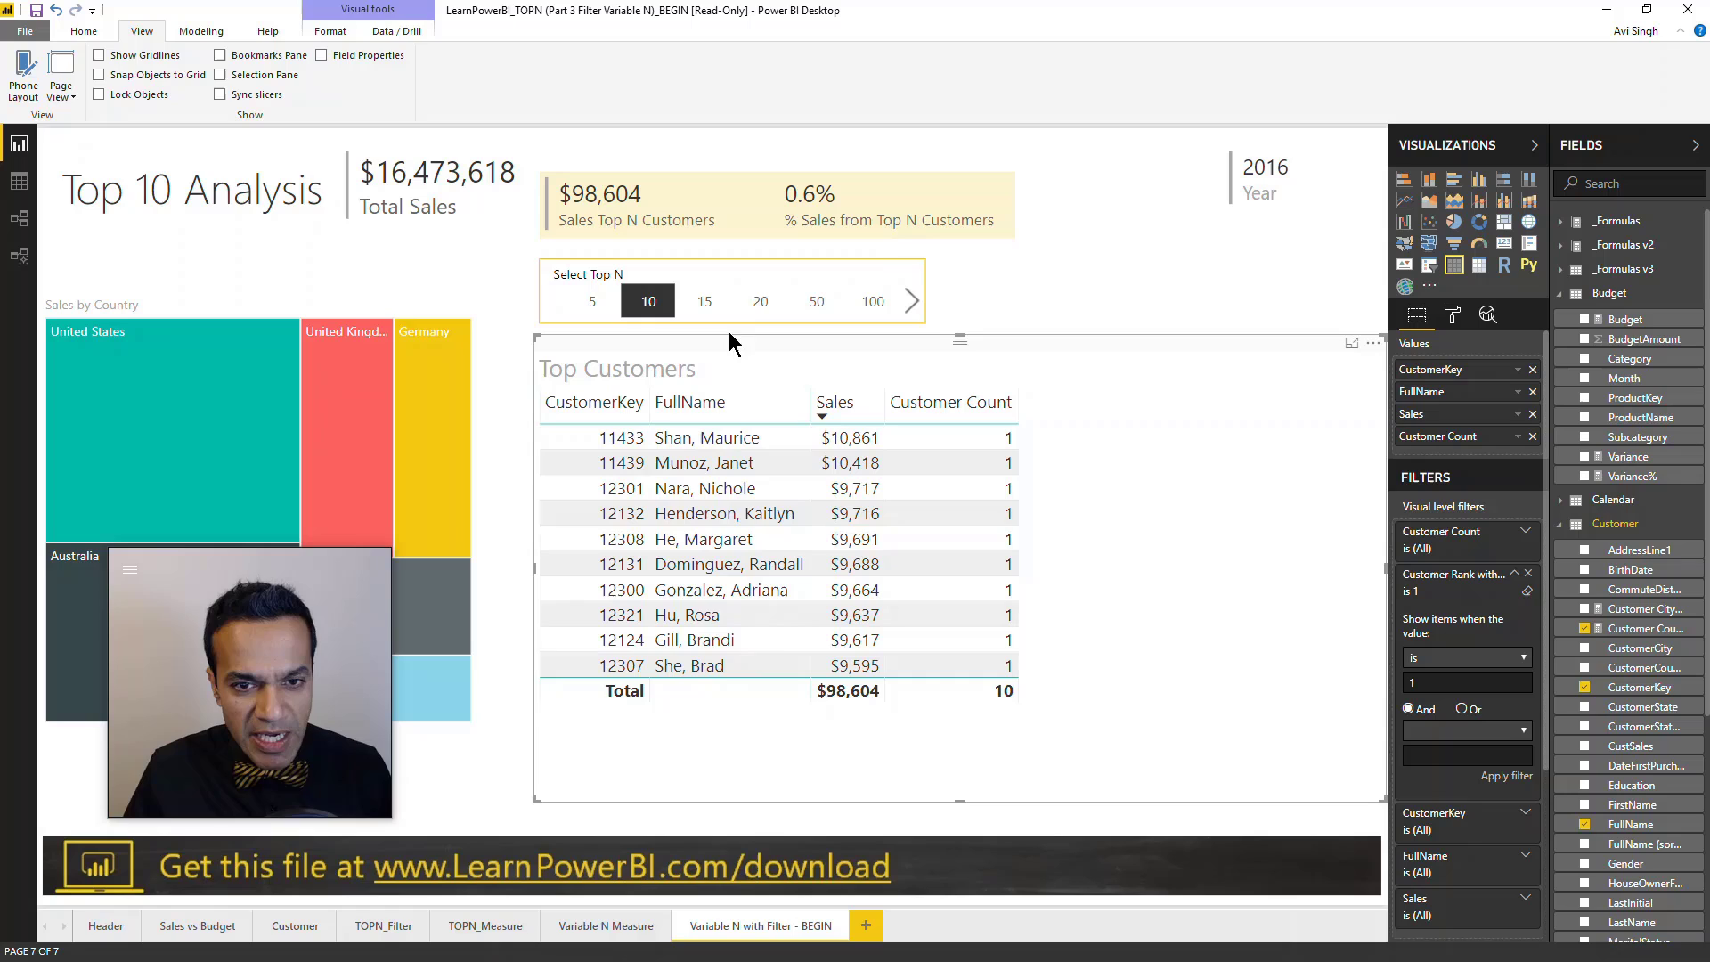
click(751, 312)
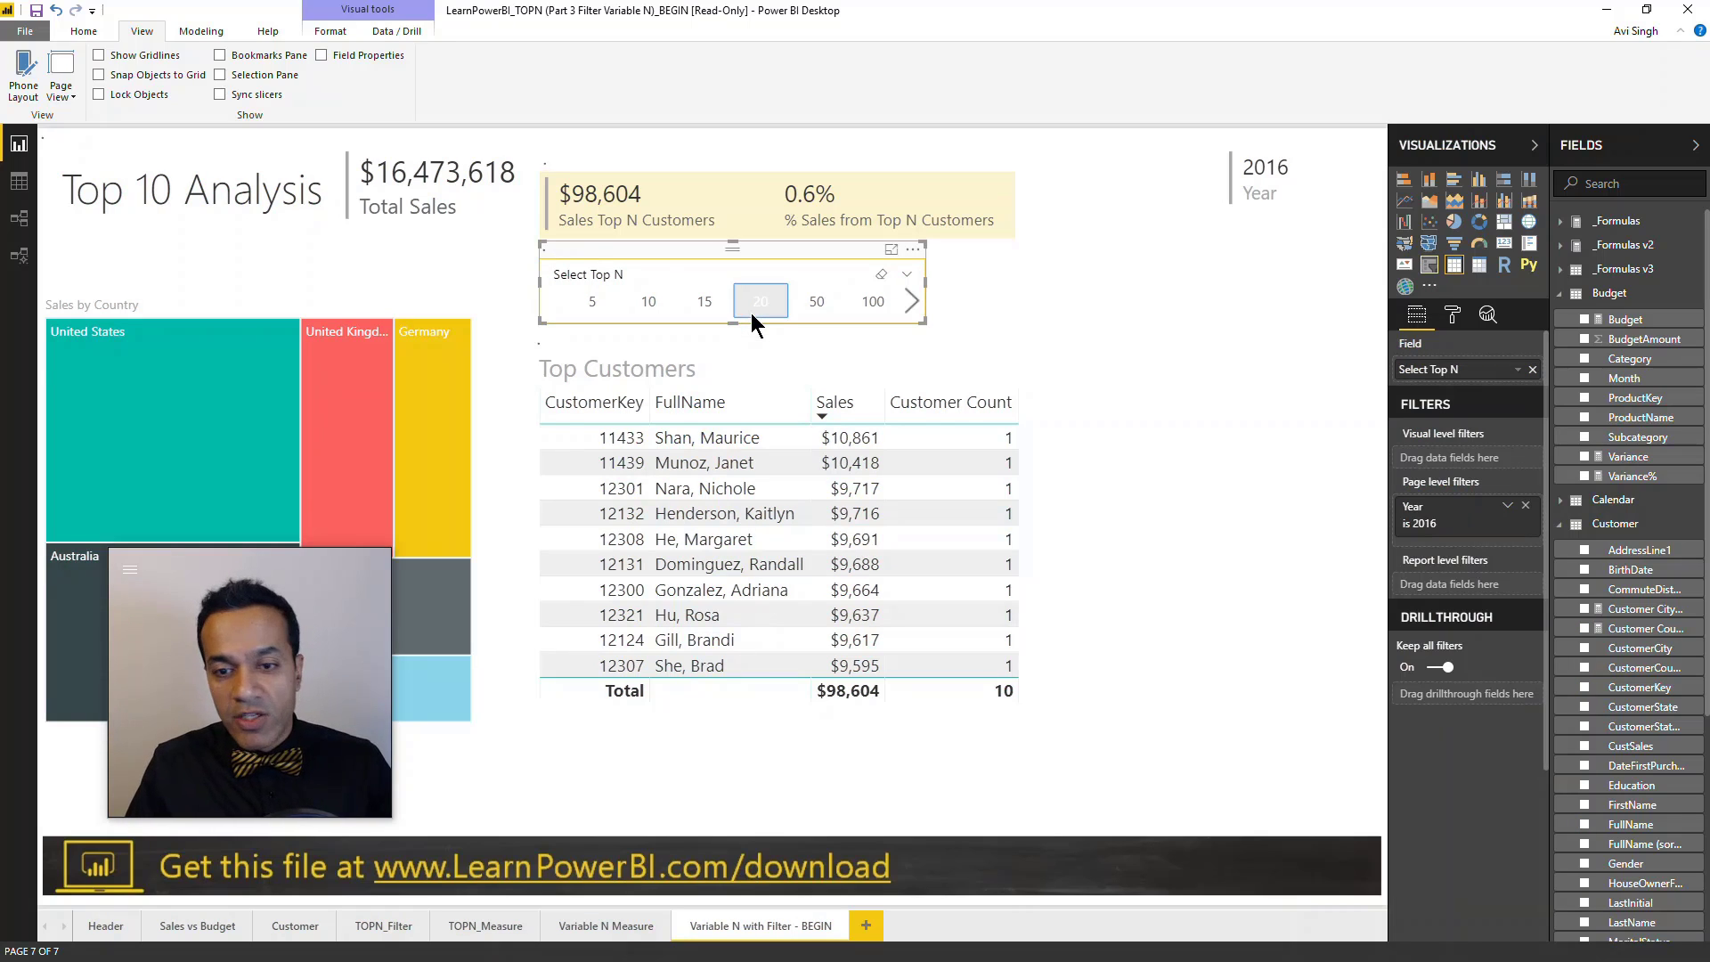
click(661, 311)
click(1106, 410)
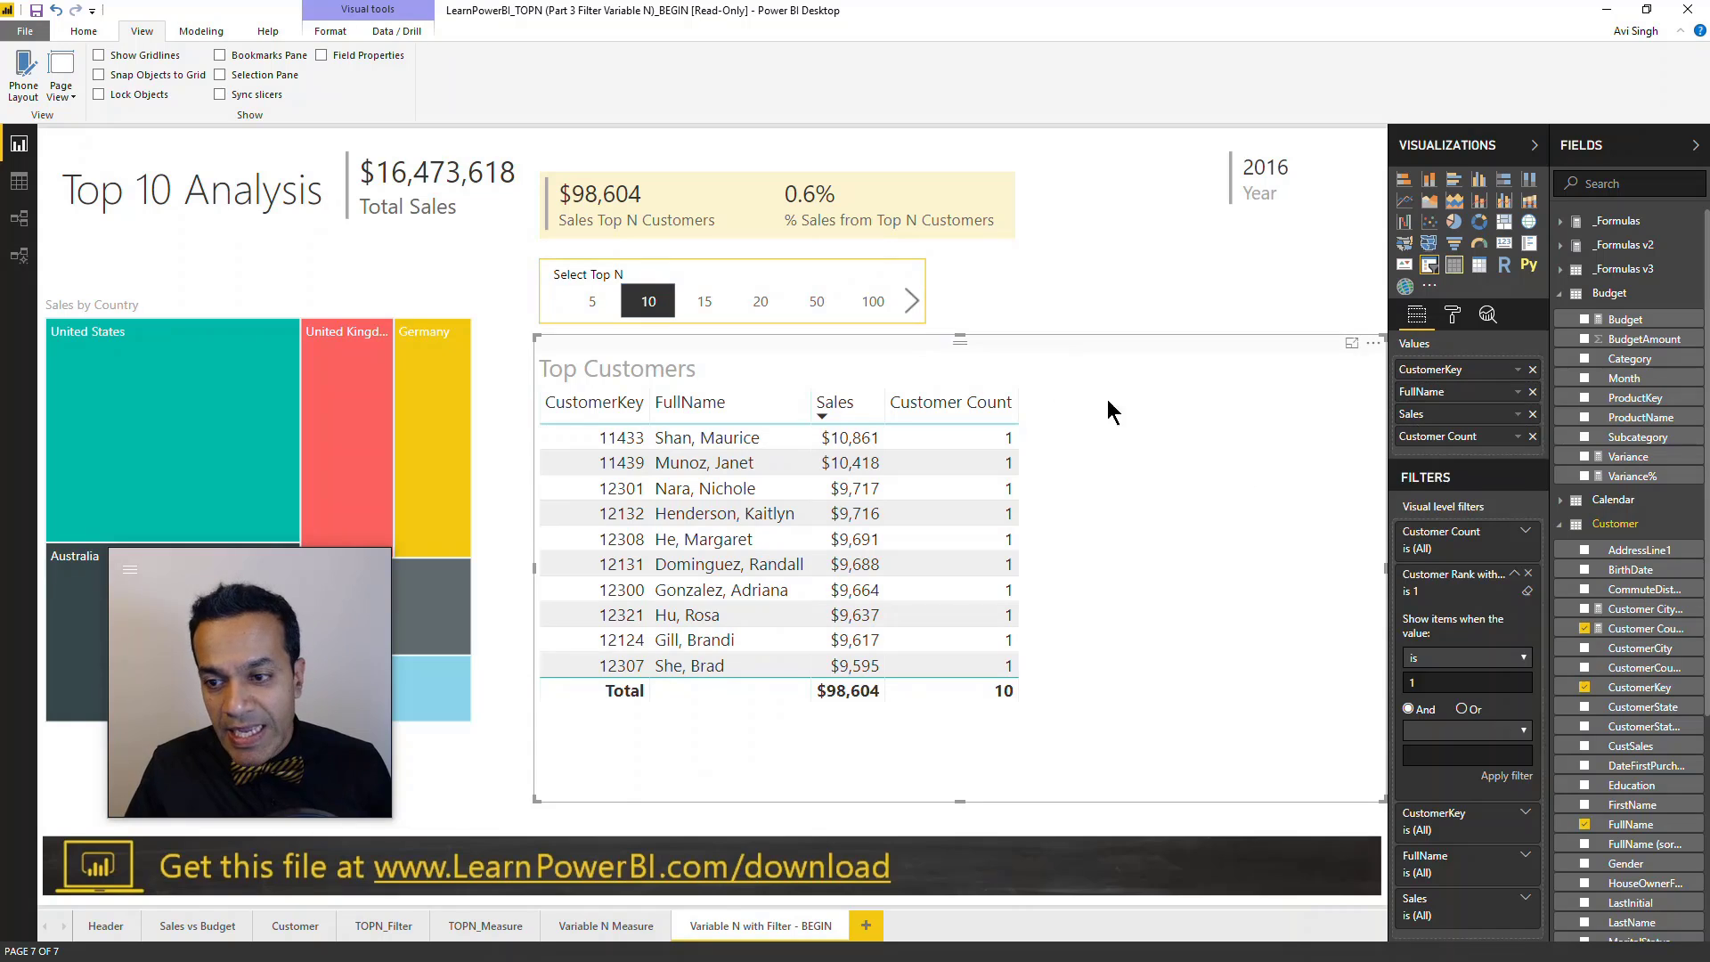